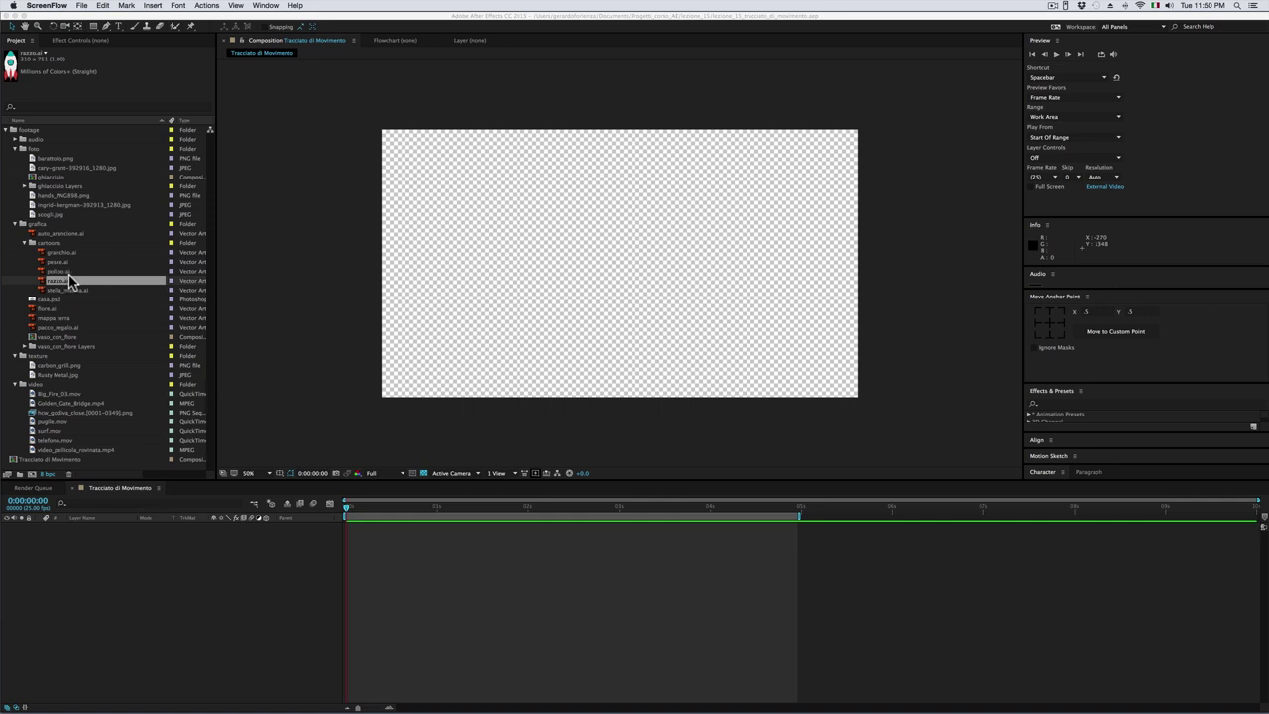
- Drop razzo.ai into the Tracciato di Movimento composition and nudge the rocket into place
drag(43, 286, 582, 260)
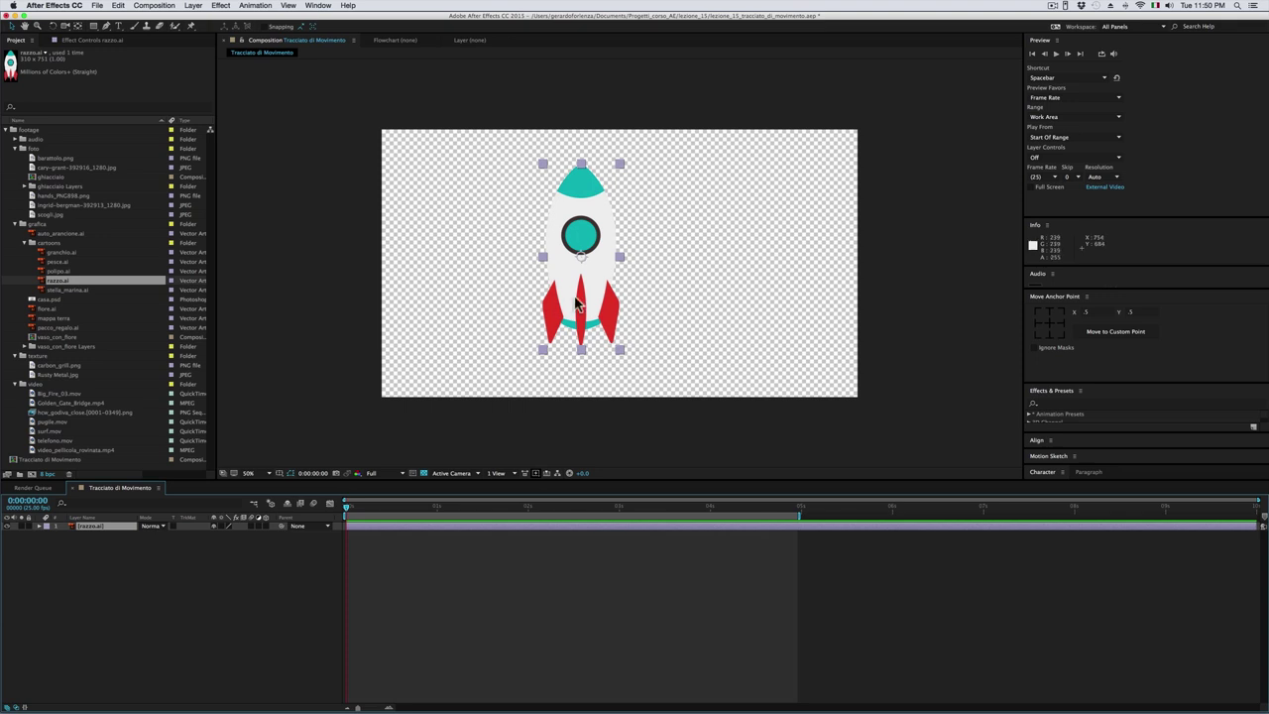
drag(613, 315, 611, 300)
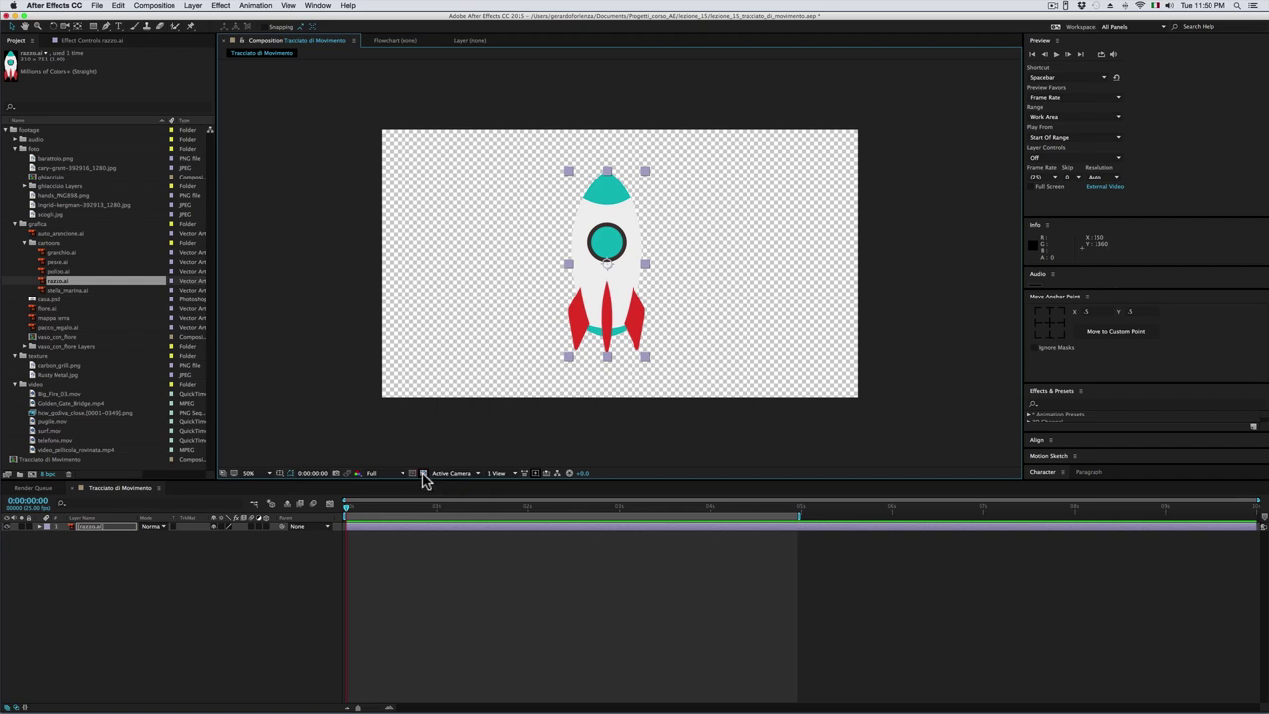
- Hide the transparency grid, scale the rocket down proportionally and move it to the upper-left corner
click(423, 473)
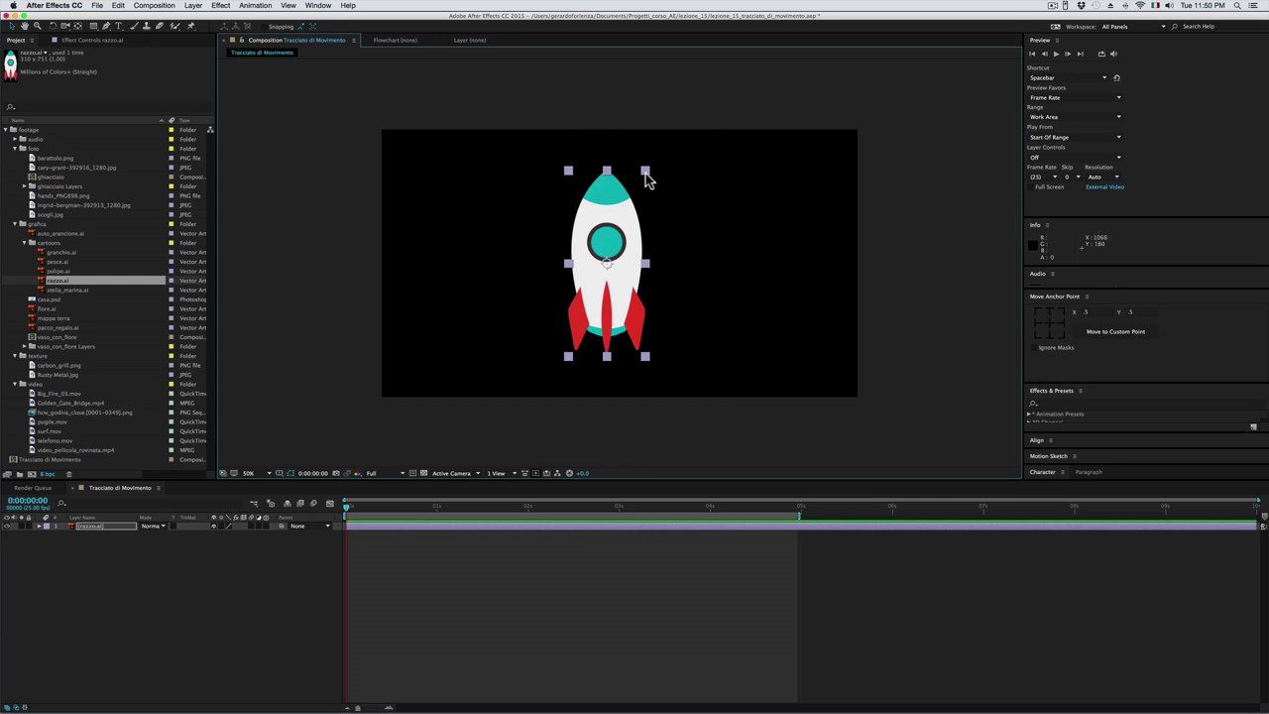
drag(646, 173, 620, 213)
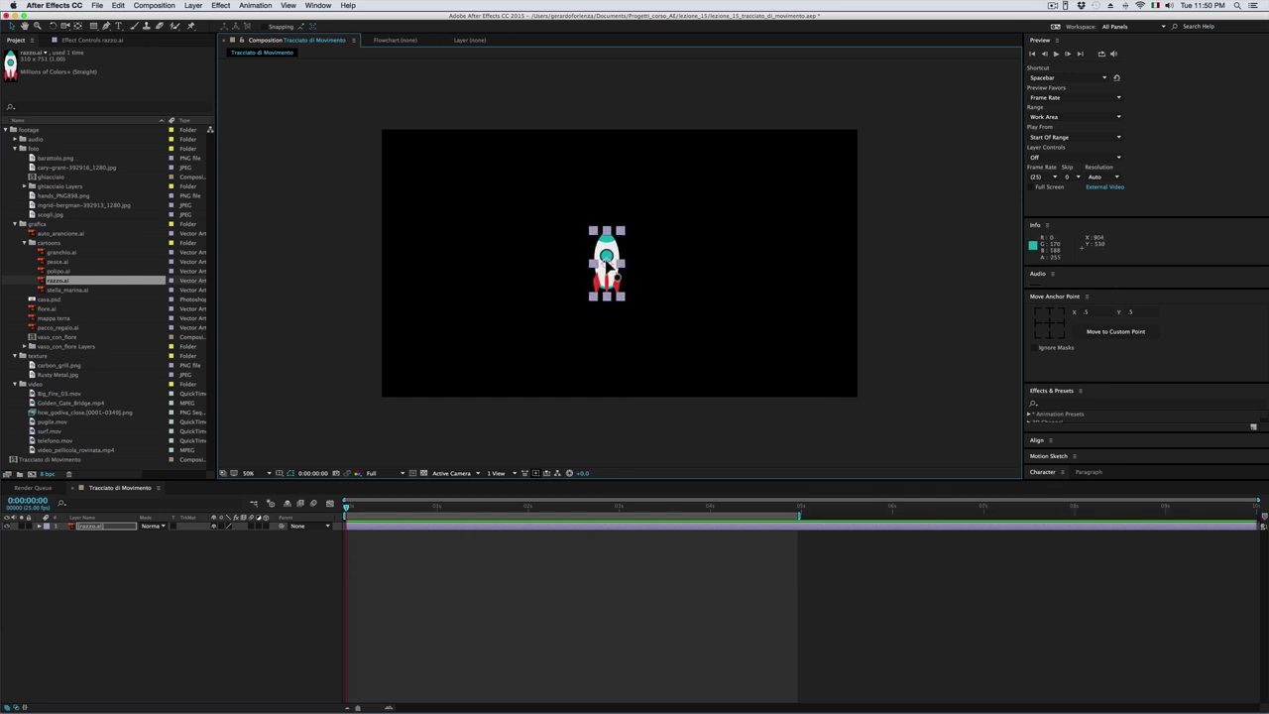
drag(608, 264, 425, 183)
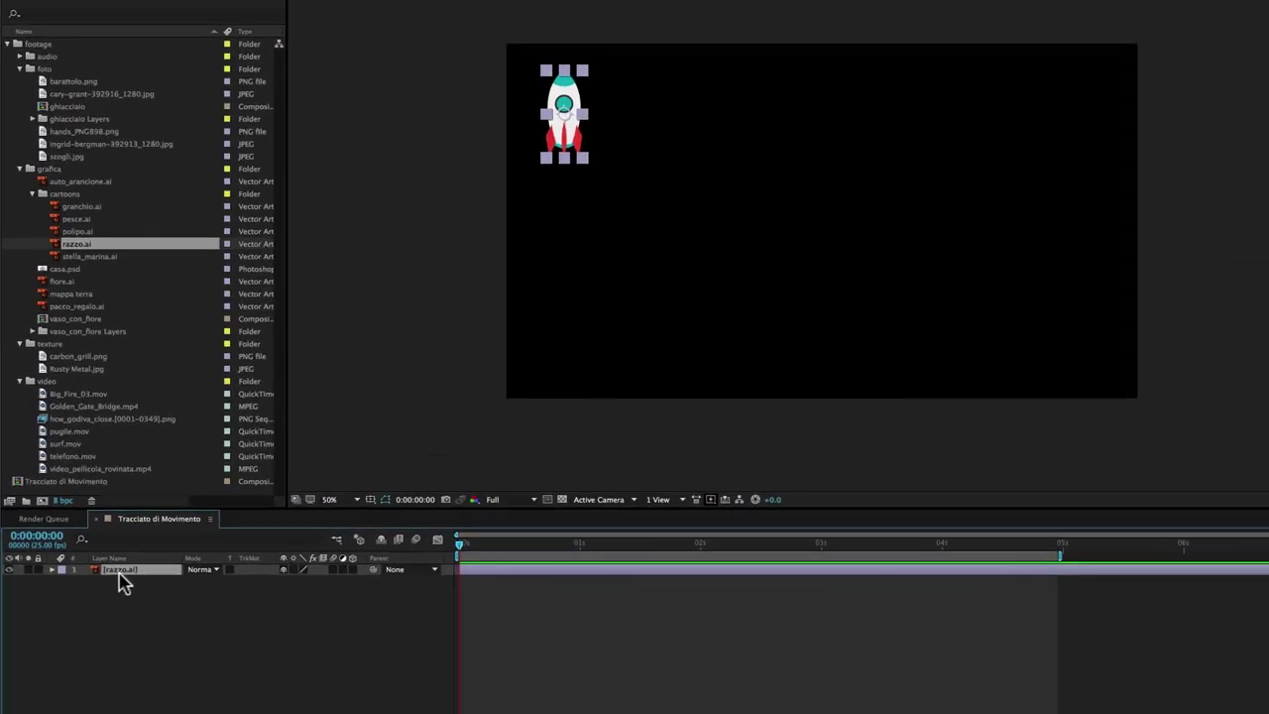
- Keyframe the rocket's Position from 176,214 at the start to 1746,902 at 1 second
key(p)
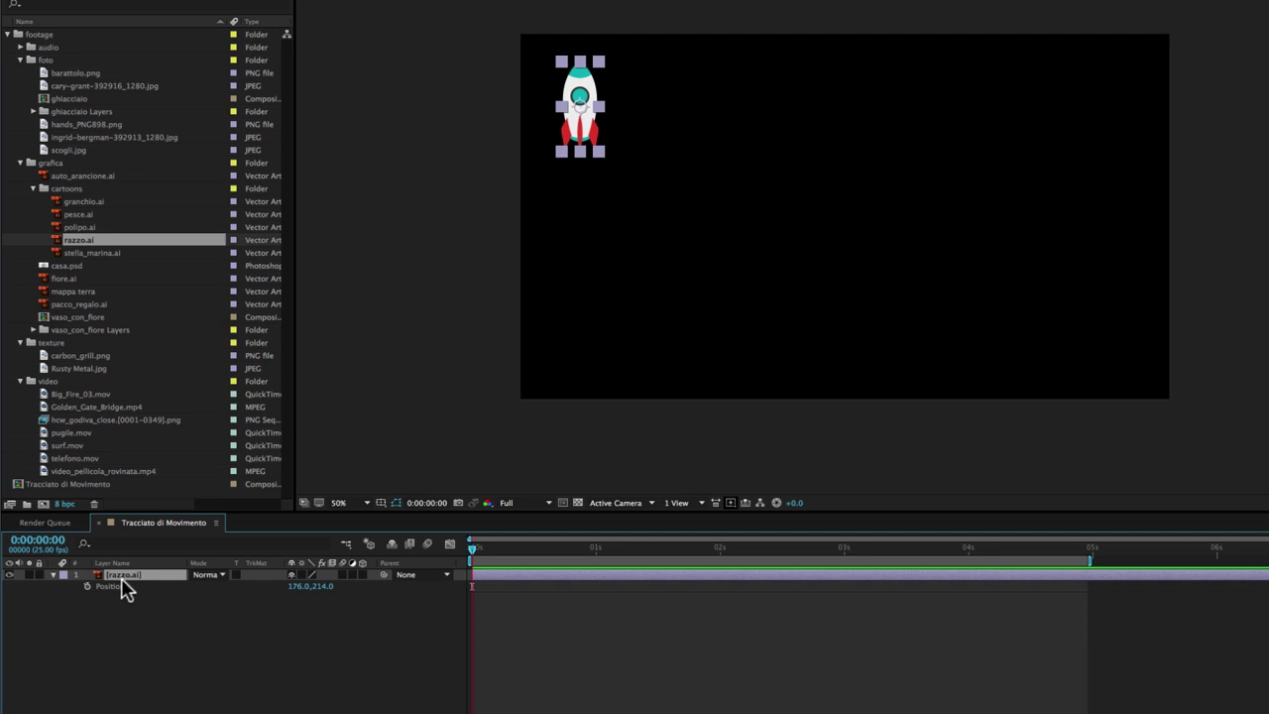
click(124, 587)
mouse_move(473, 548)
mouse_down()
mouse_move(483, 553)
mouse_move(470, 556)
mouse_up()
click(86, 585)
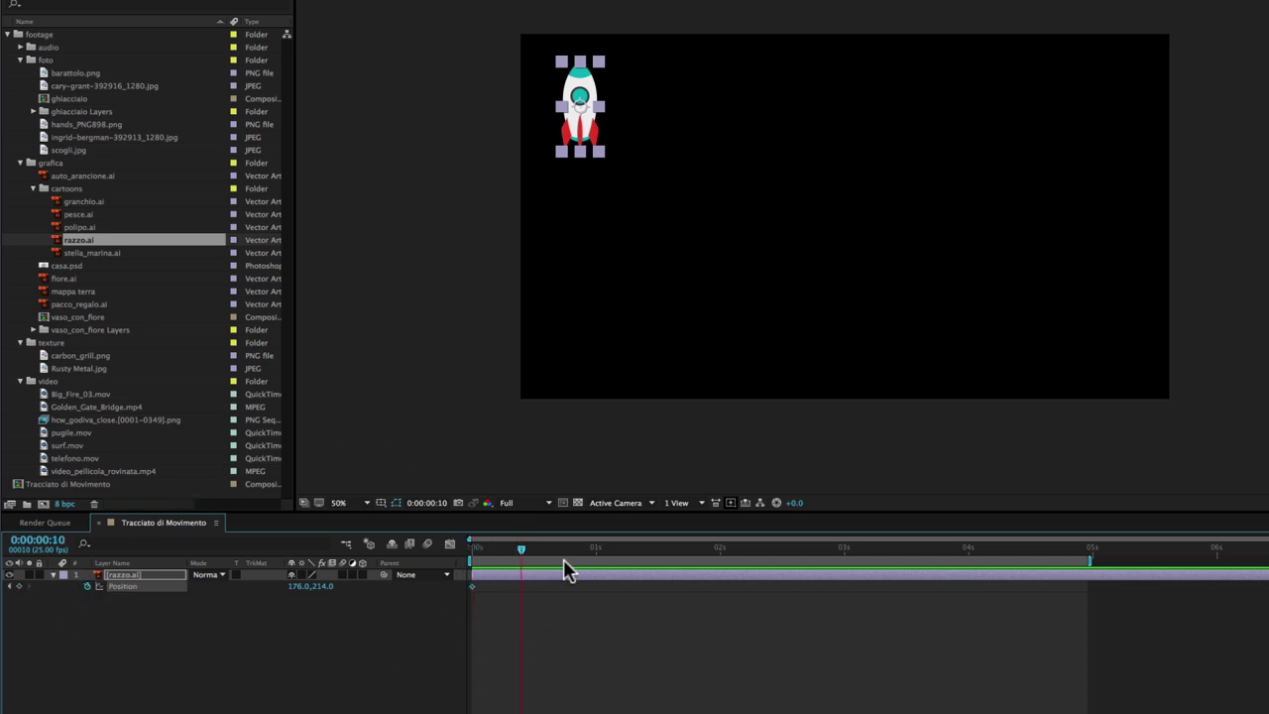
mouse_move(600, 116)
mouse_down()
mouse_move(1086, 344)
mouse_move(1133, 350)
mouse_up()
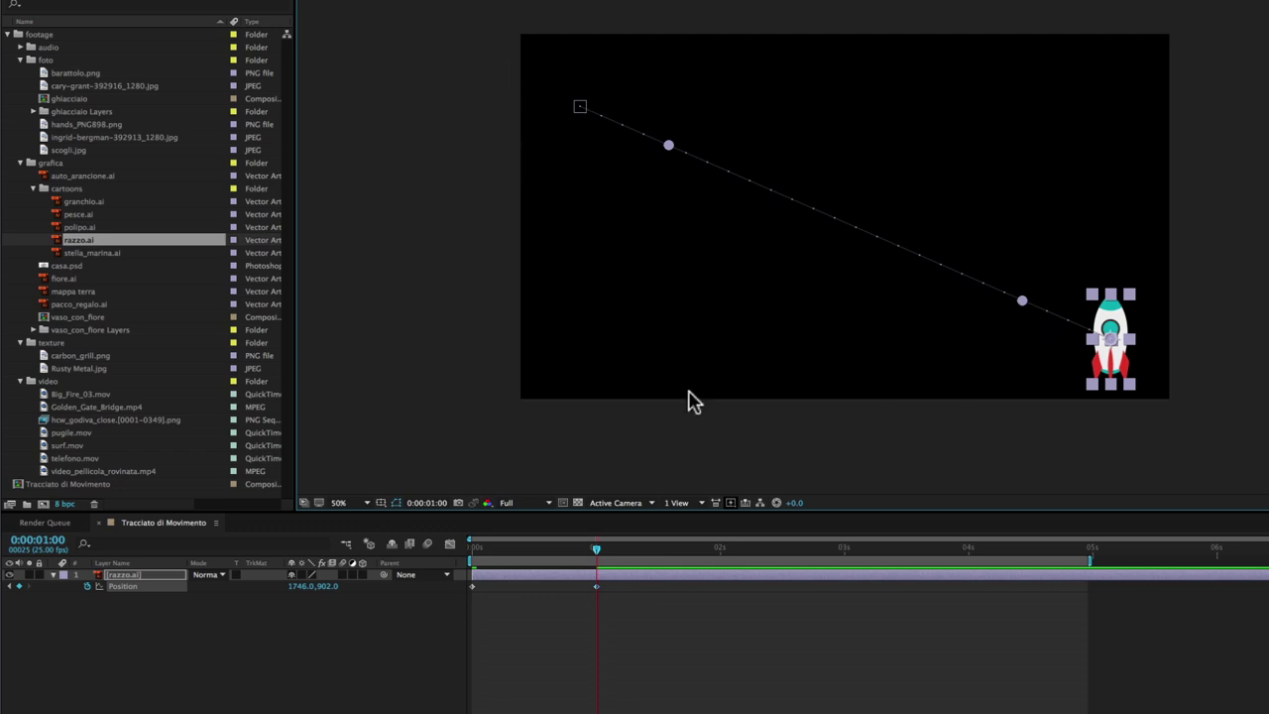
- Add Position keyframes at 2 s (top-right corner) and 3 s (past the left edge)
mouse_move(595, 551)
mouse_down()
mouse_move(738, 570)
mouse_move(721, 553)
mouse_up()
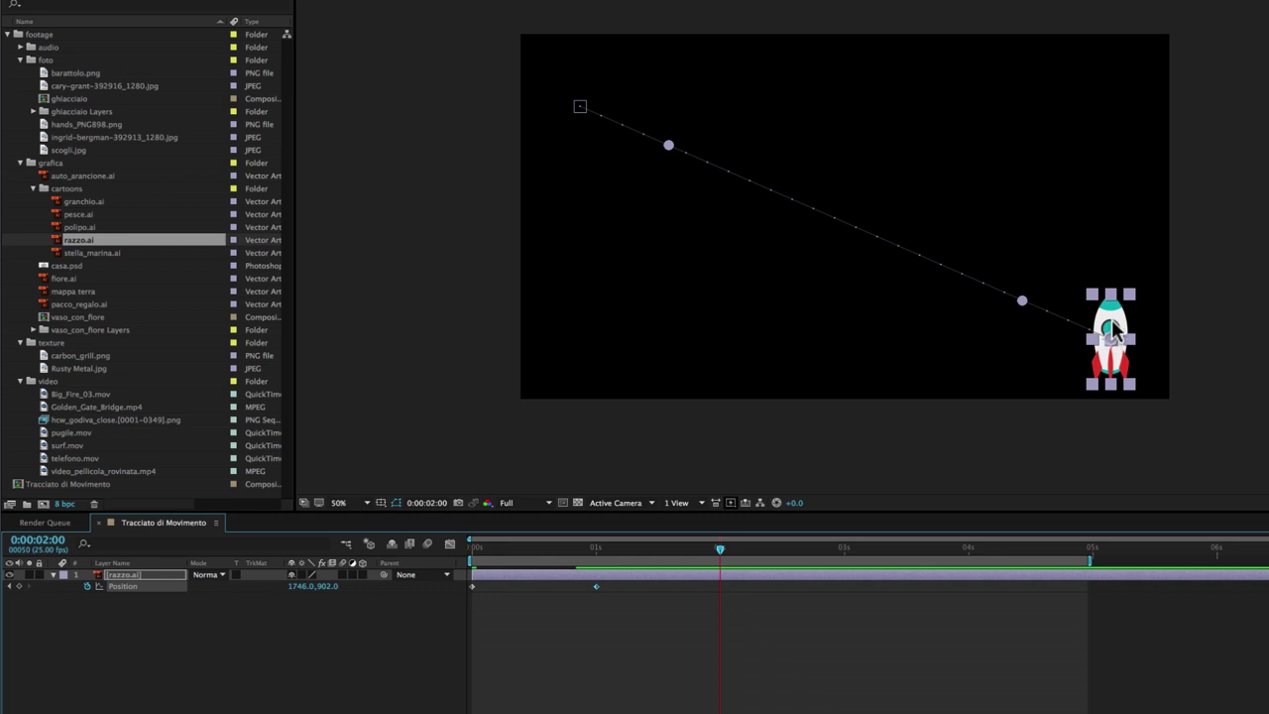
drag(1112, 330, 1112, 129)
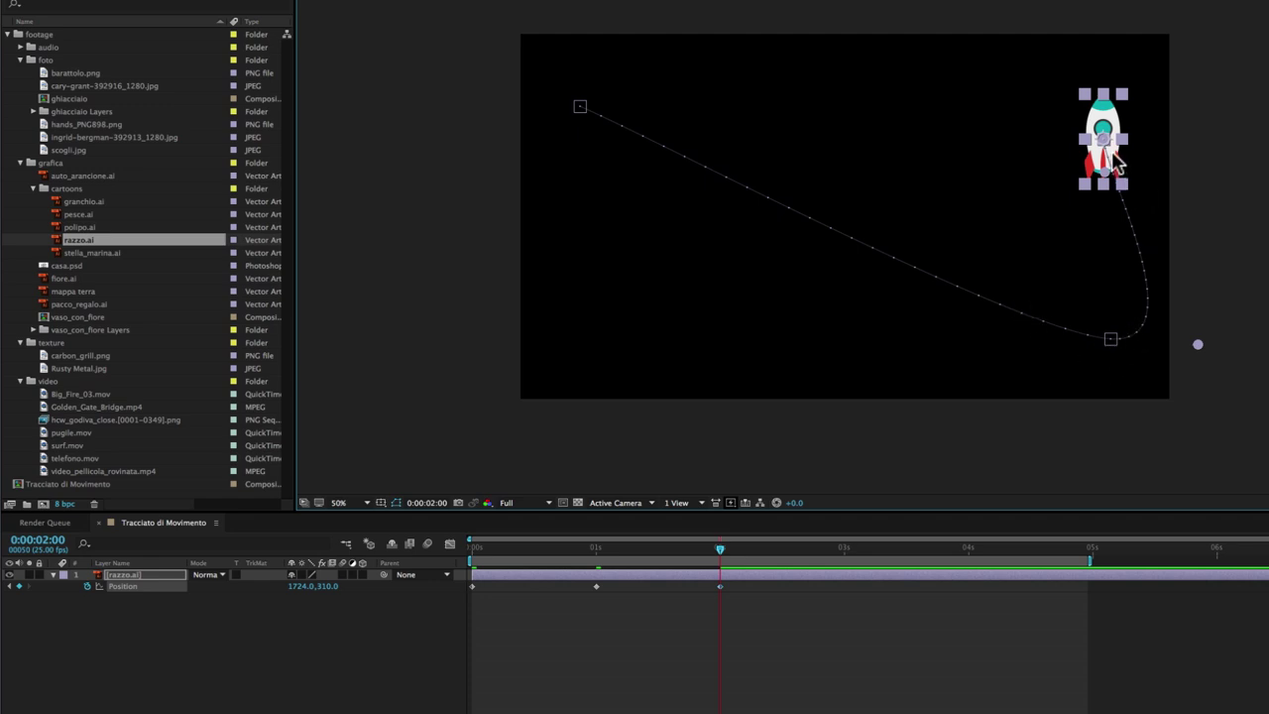
drag(768, 546, 842, 553)
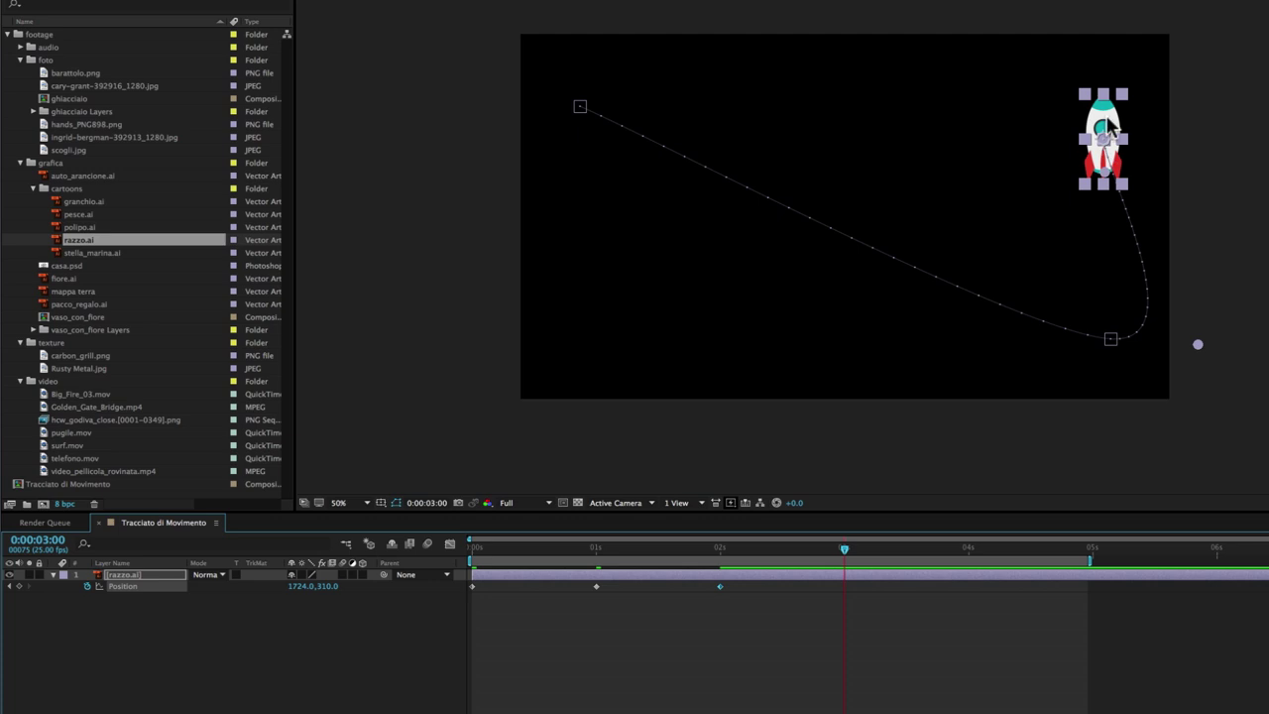
mouse_move(1109, 124)
mouse_down()
mouse_move(622, 147)
mouse_move(488, 263)
mouse_up()
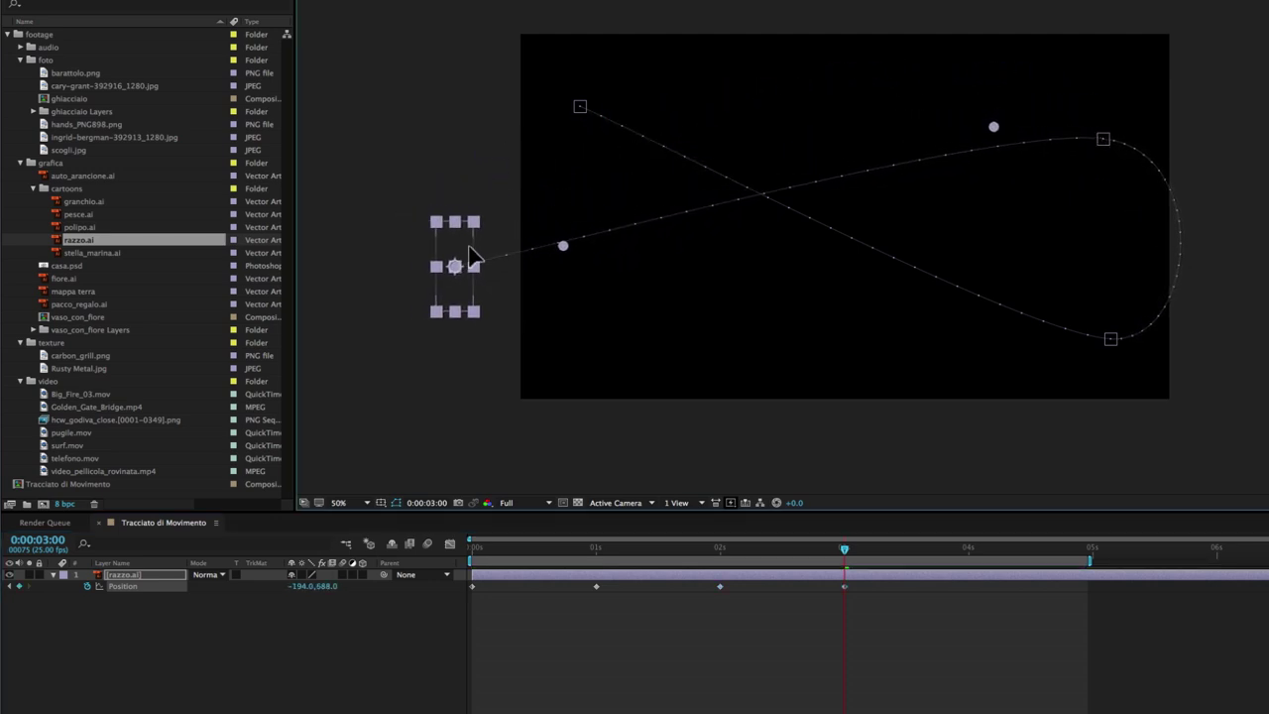
- Extend the work area and add keyframes near 4 s (lower-left) and 5 s (top centre, 1102,196)
drag(845, 551, 963, 553)
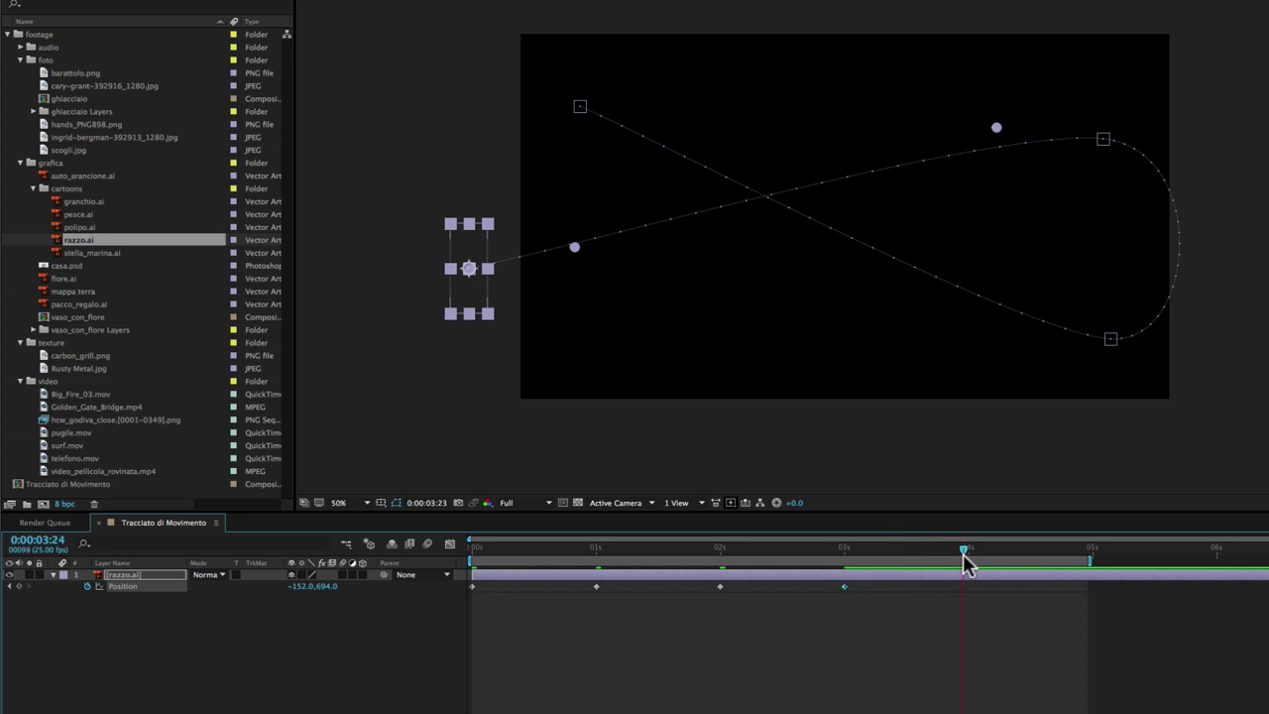
drag(473, 294, 635, 363)
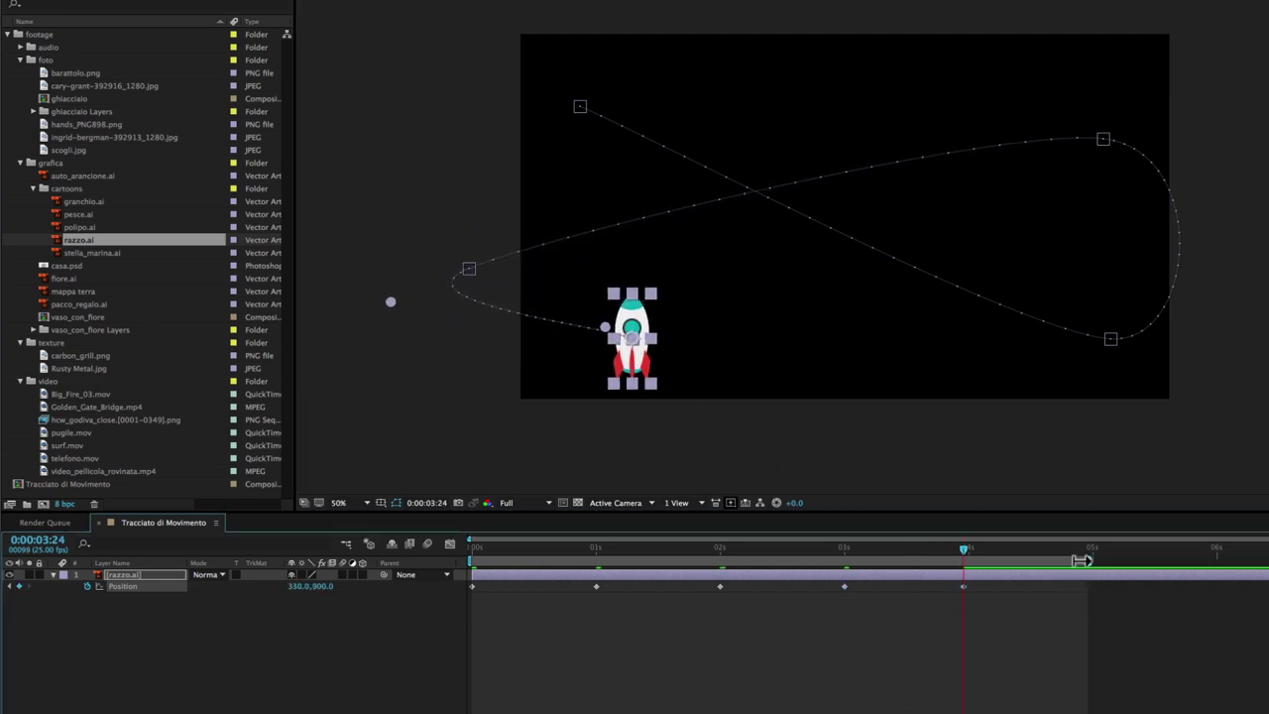
drag(1091, 561, 1148, 561)
click(1093, 547)
drag(641, 327, 901, 87)
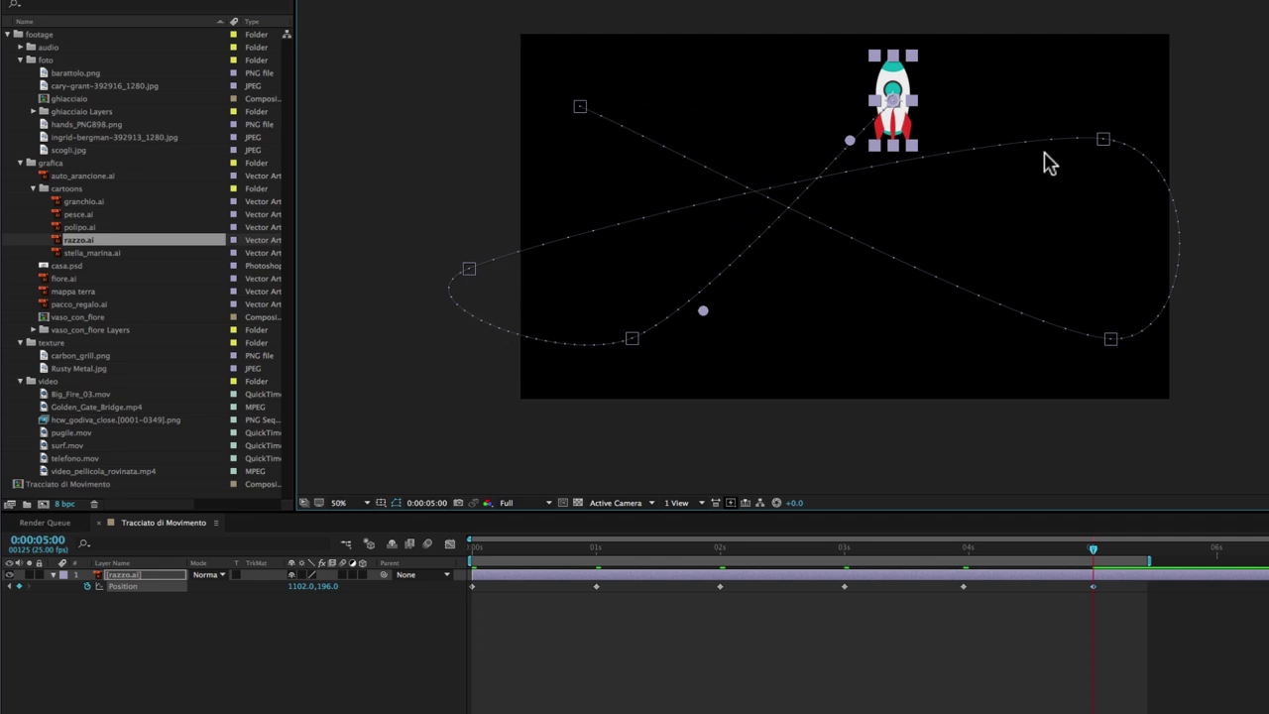
- Drag Bezier handles at the right, lower-right and lower-left path keyframes to round the curves
click(1101, 140)
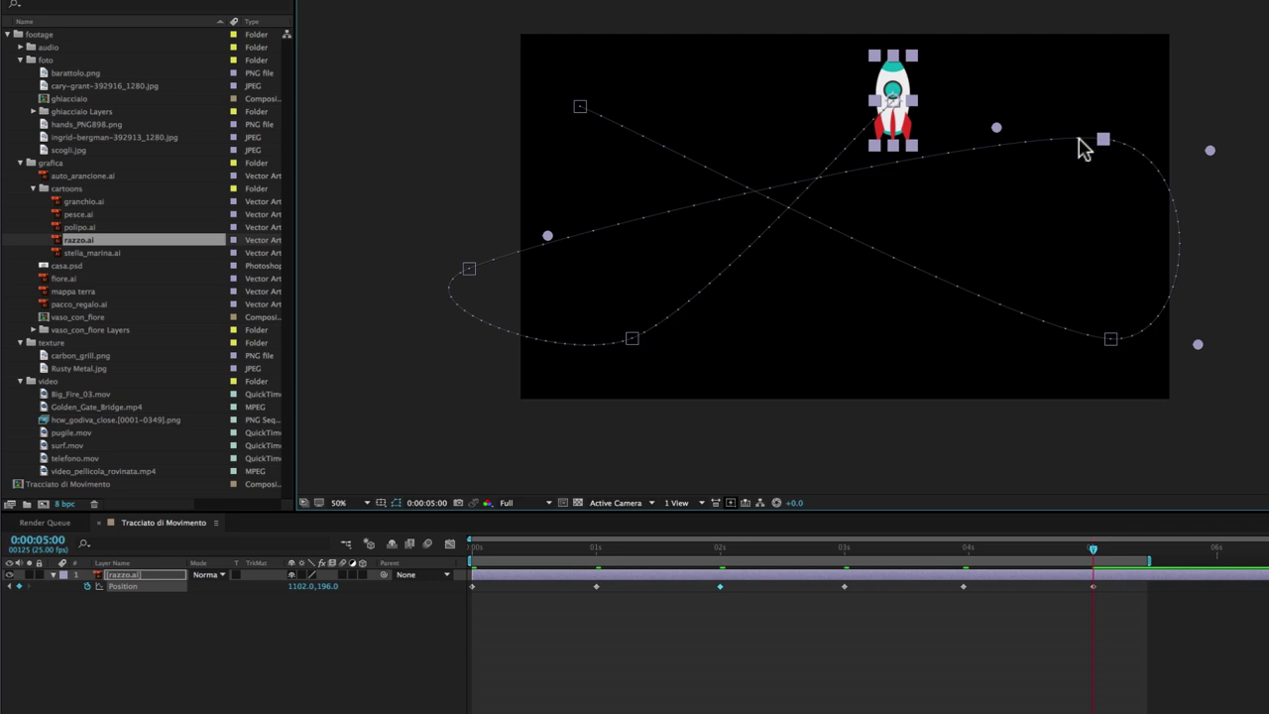
mouse_move(996, 128)
mouse_down()
mouse_move(996, 149)
mouse_move(1007, 90)
mouse_move(994, 188)
mouse_up()
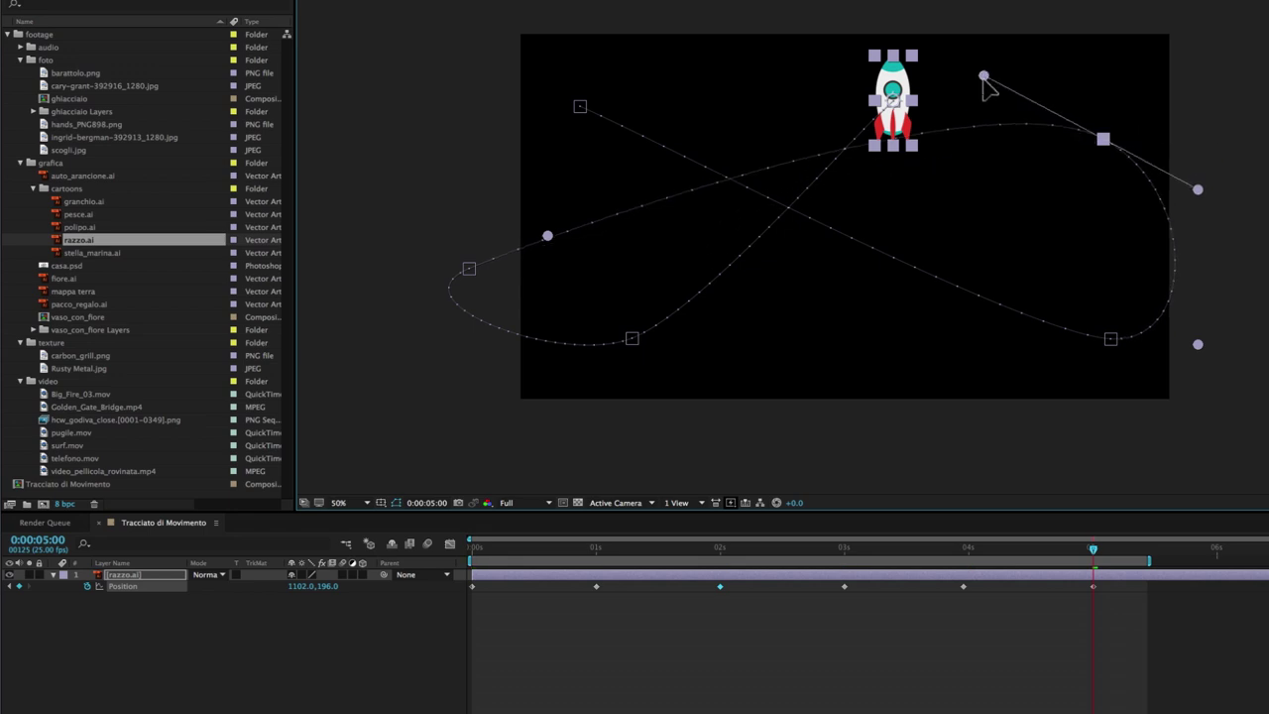
drag(985, 170, 944, 74)
mouse_move(1202, 183)
mouse_down()
mouse_move(1239, 193)
mouse_move(1227, 217)
mouse_up()
click(1109, 339)
drag(1024, 335, 967, 363)
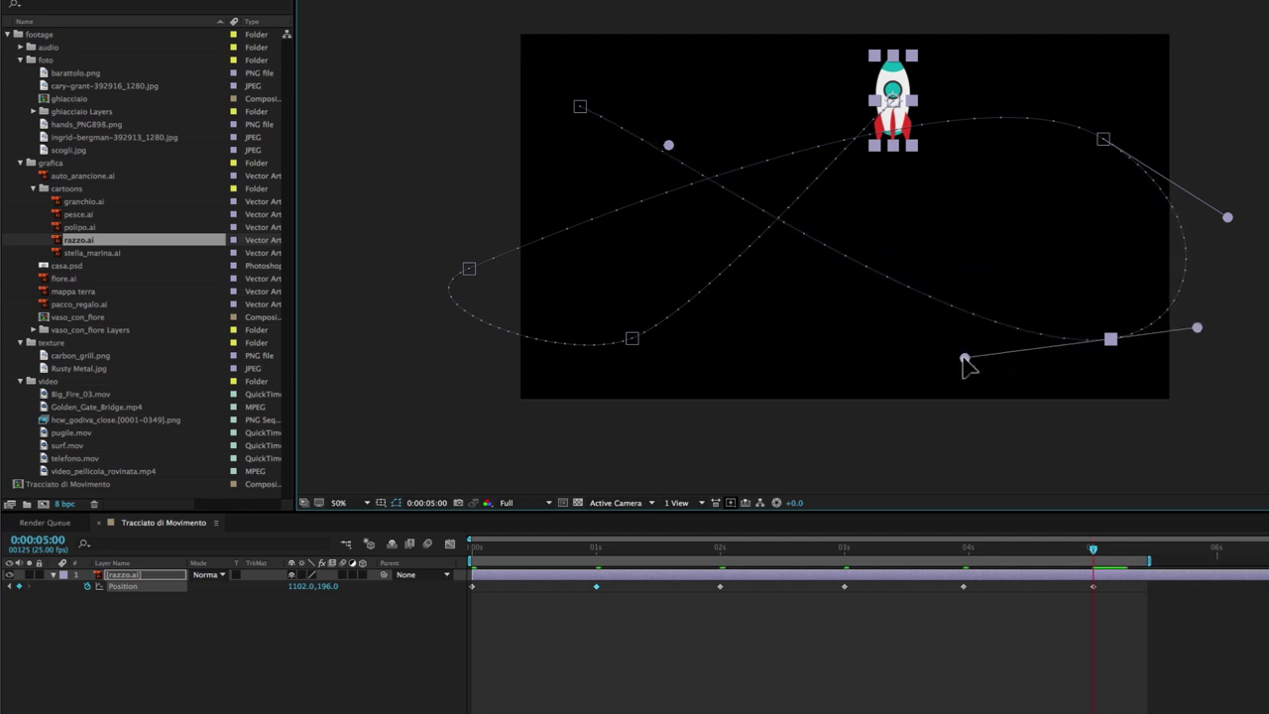
click(634, 340)
drag(703, 313, 743, 348)
- Curve the path at the start, final and left keyframes, then refine the upper-right curve
click(579, 107)
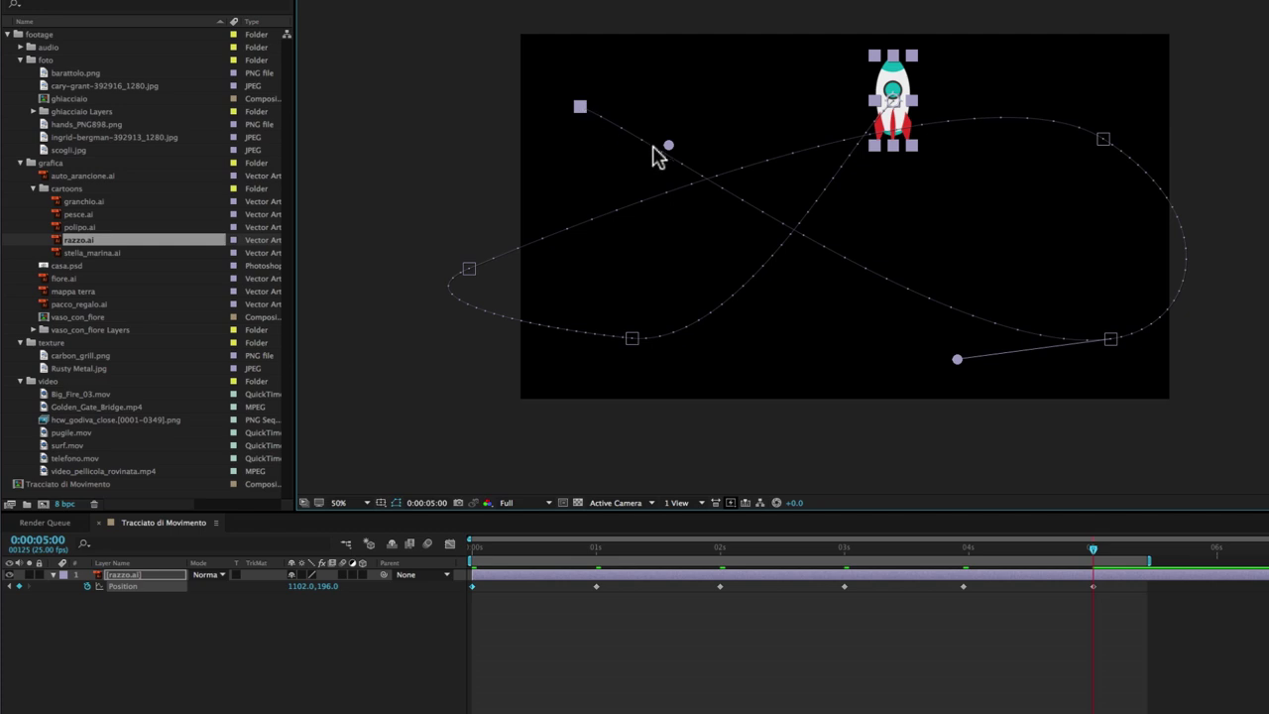
drag(670, 149, 646, 188)
click(890, 102)
drag(849, 140, 893, 195)
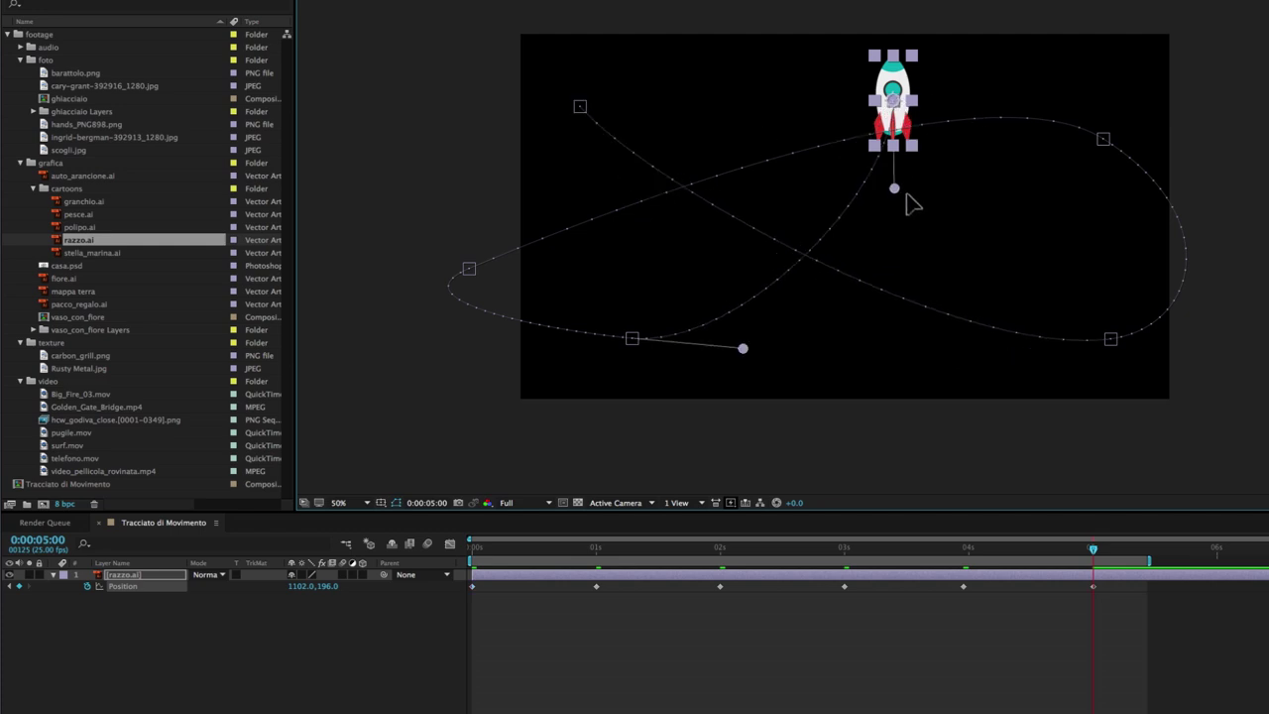
drag(474, 275, 488, 214)
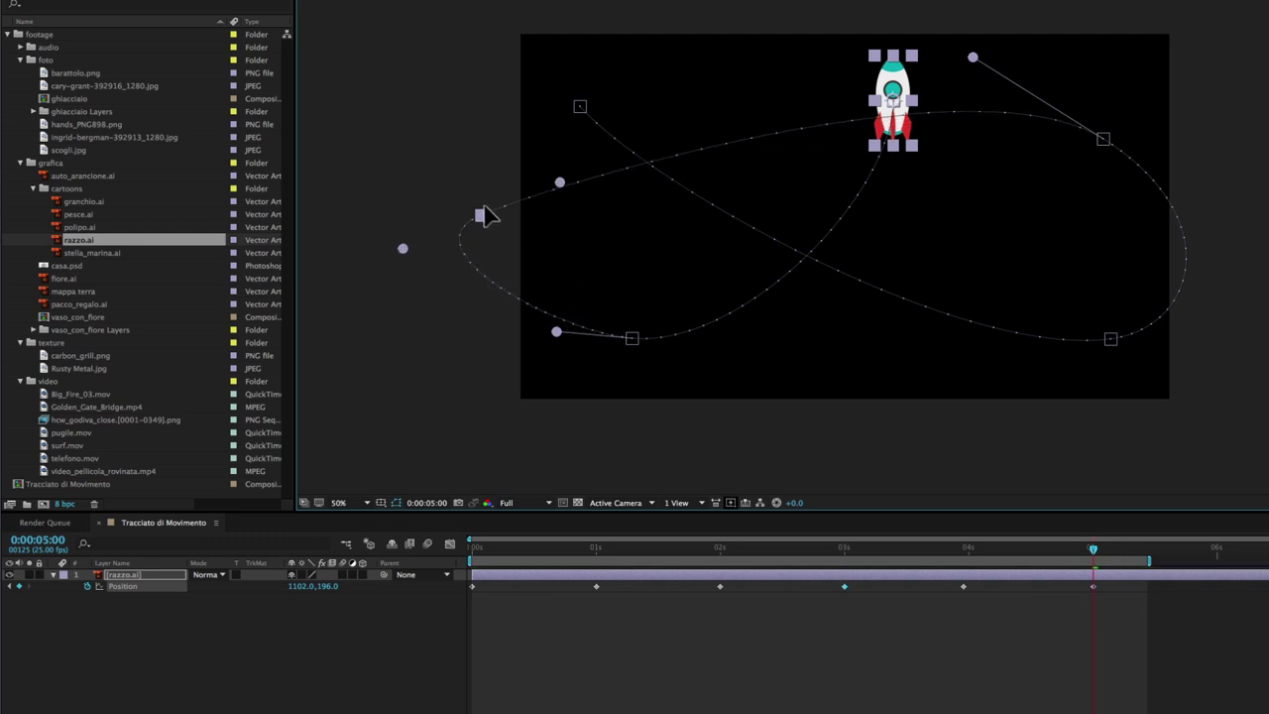
mouse_move(405, 249)
mouse_down()
mouse_move(431, 280)
mouse_move(451, 282)
mouse_up()
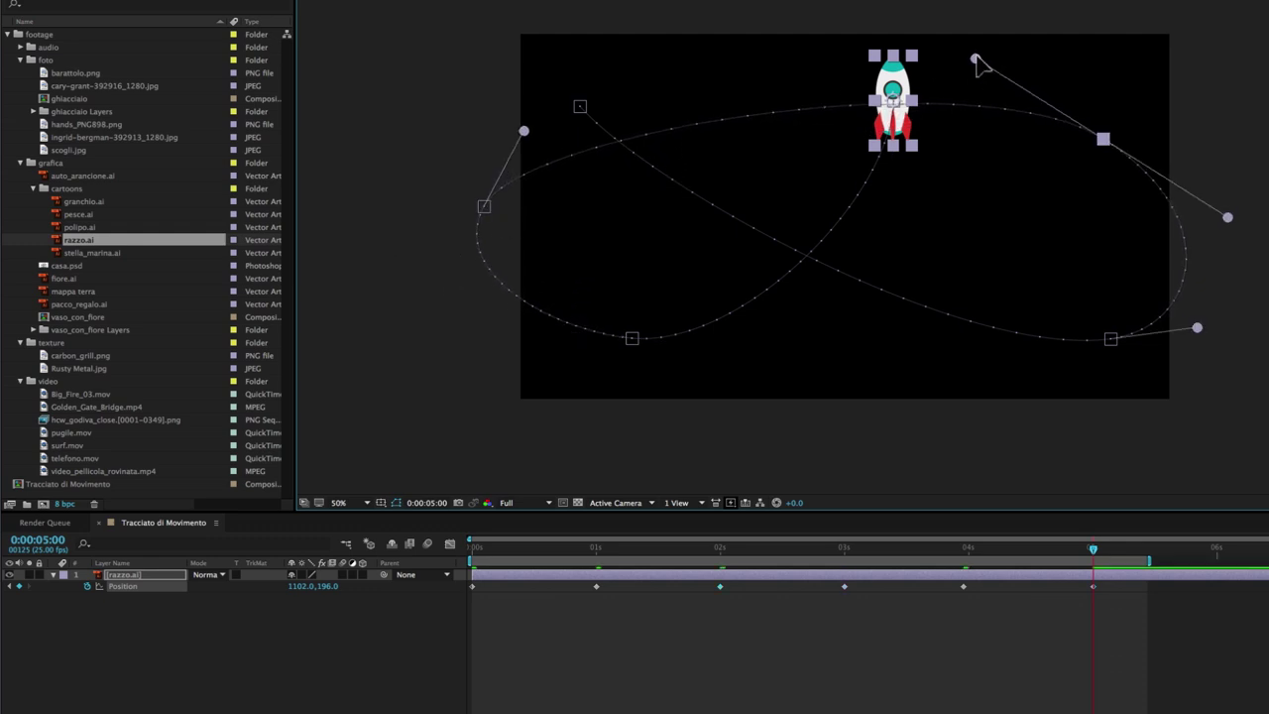
mouse_move(967, 59)
mouse_down()
mouse_move(967, 93)
mouse_move(931, 78)
mouse_move(969, 89)
mouse_up()
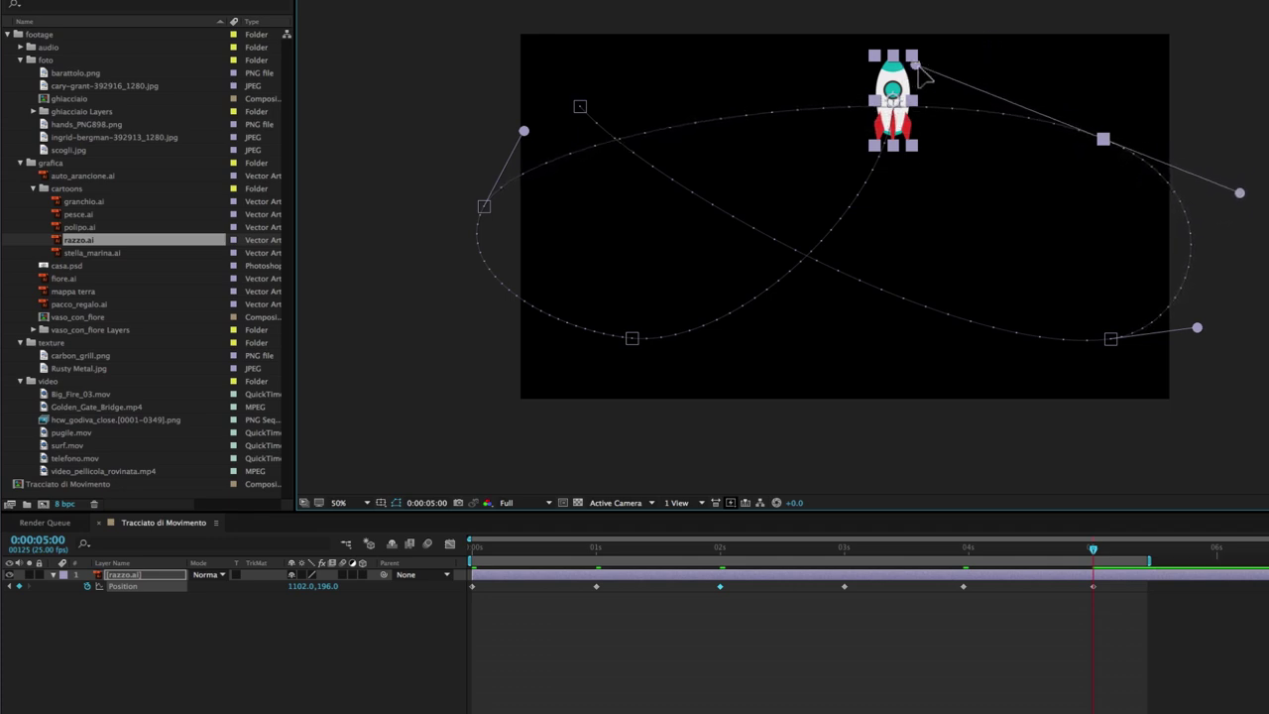
drag(973, 97, 968, 91)
drag(1241, 190, 1207, 208)
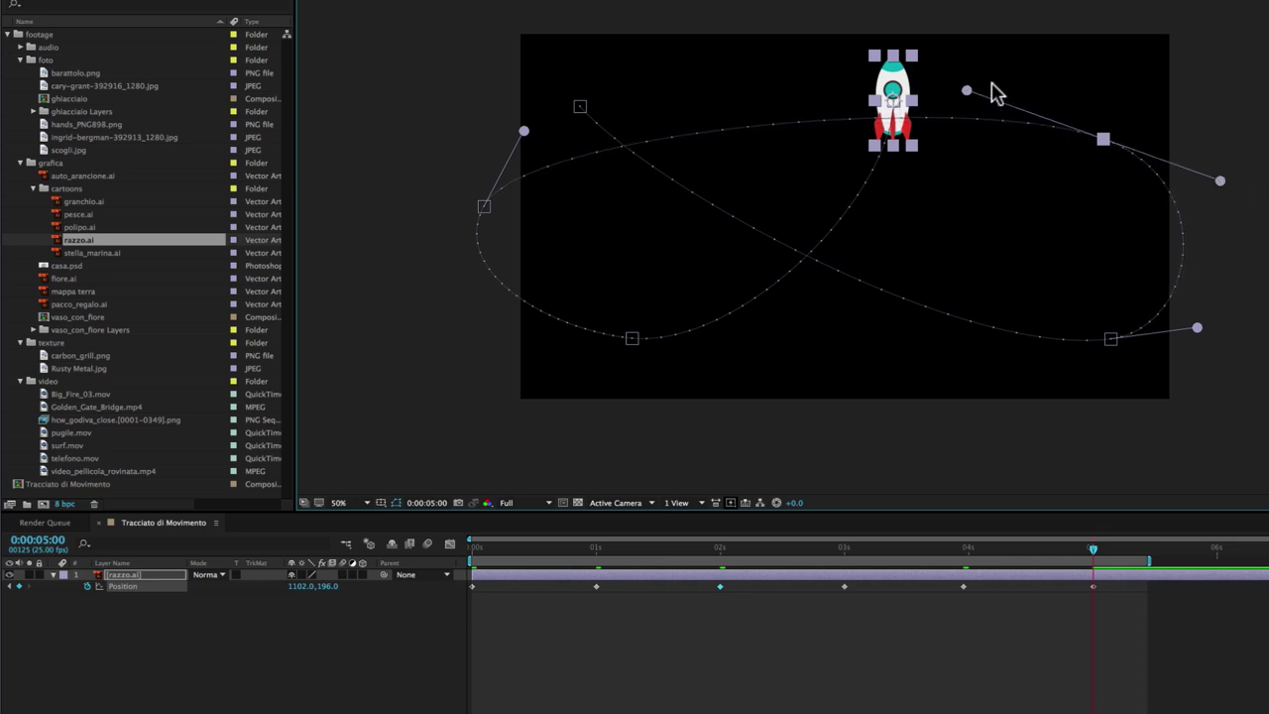
mouse_move(967, 90)
mouse_down()
mouse_move(987, 61)
mouse_move(971, 67)
mouse_up()
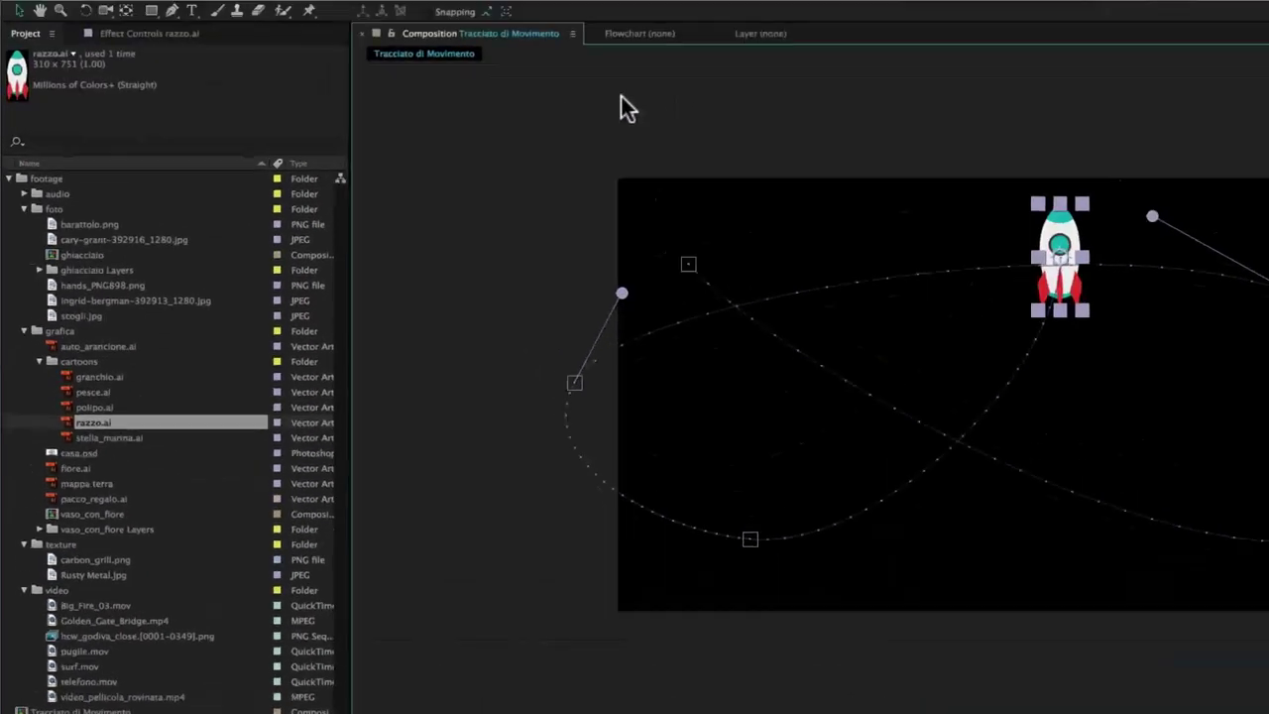
- Reshape the top curve of the path by dragging the upper-right keyframe's direction handles
click(179, 43)
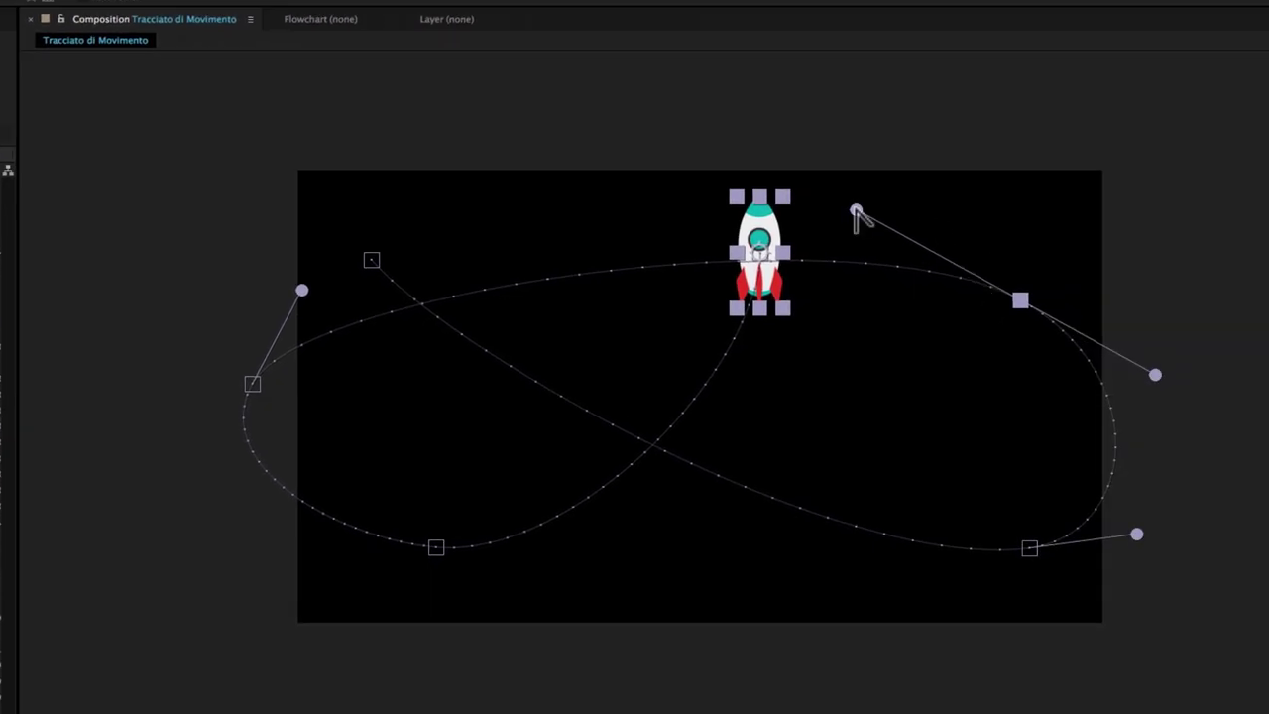
drag(856, 211, 837, 287)
drag(832, 310, 928, 405)
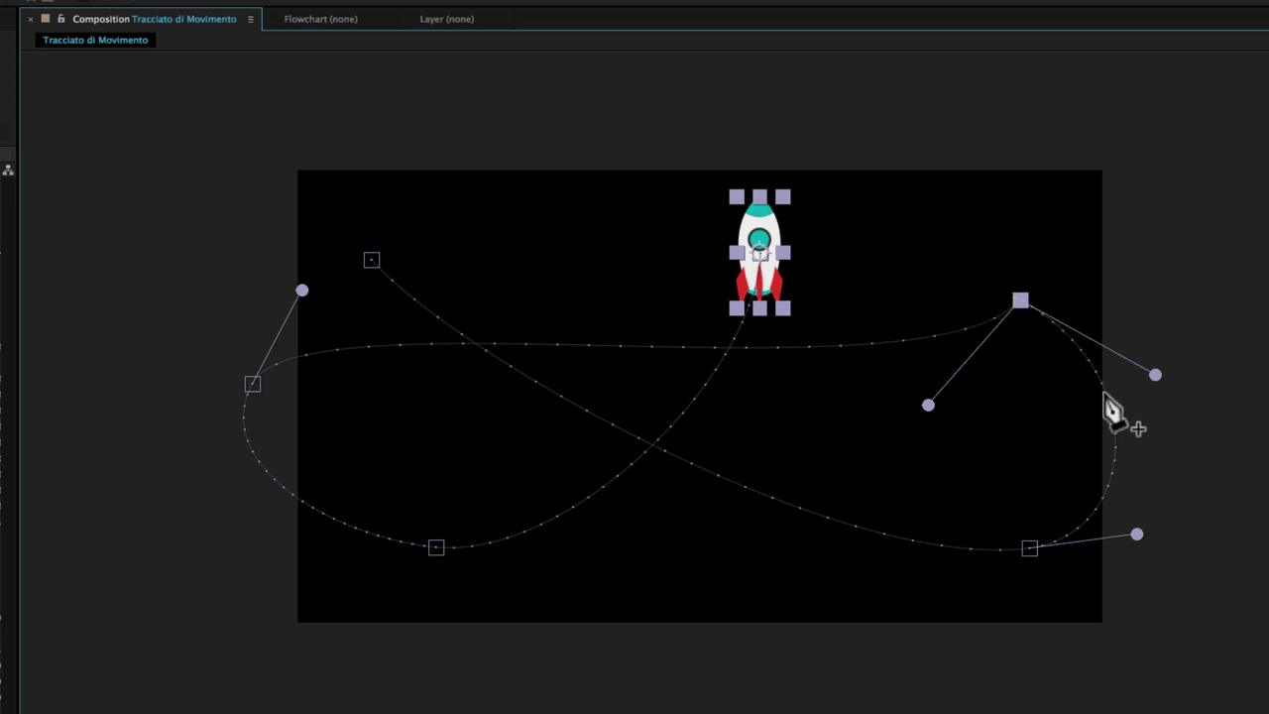
drag(1154, 375, 1138, 404)
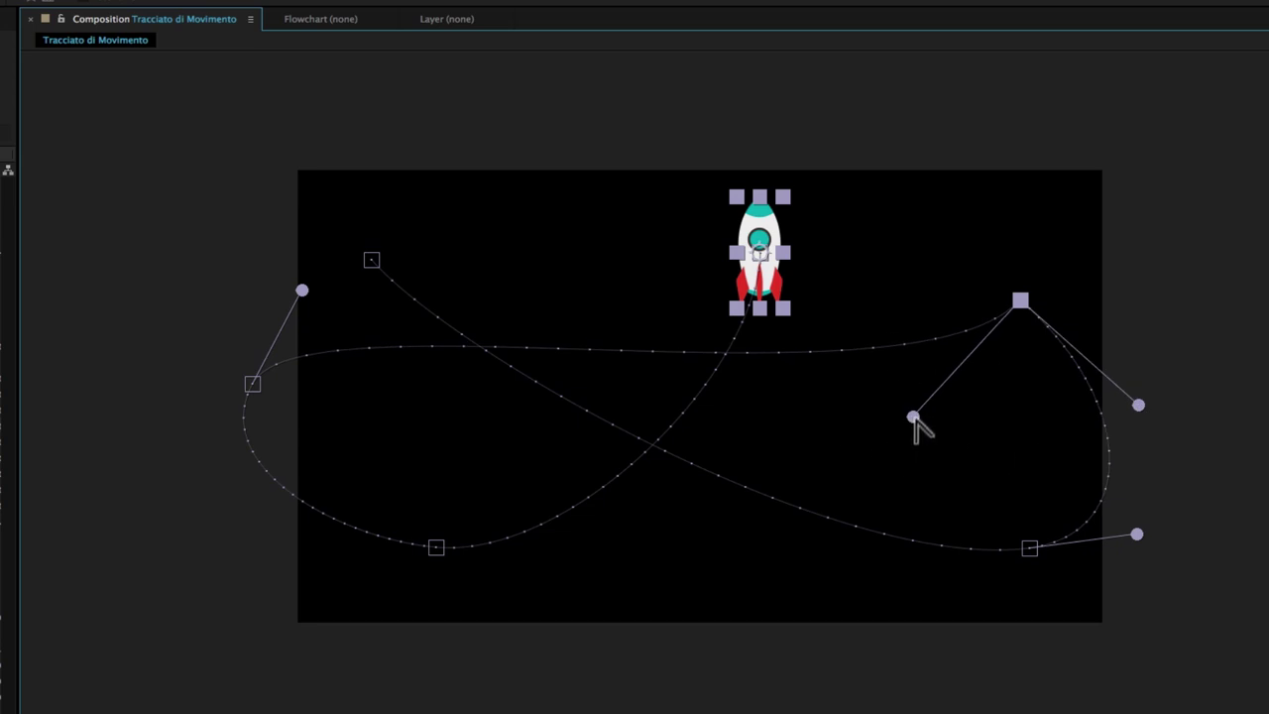
drag(913, 416, 914, 211)
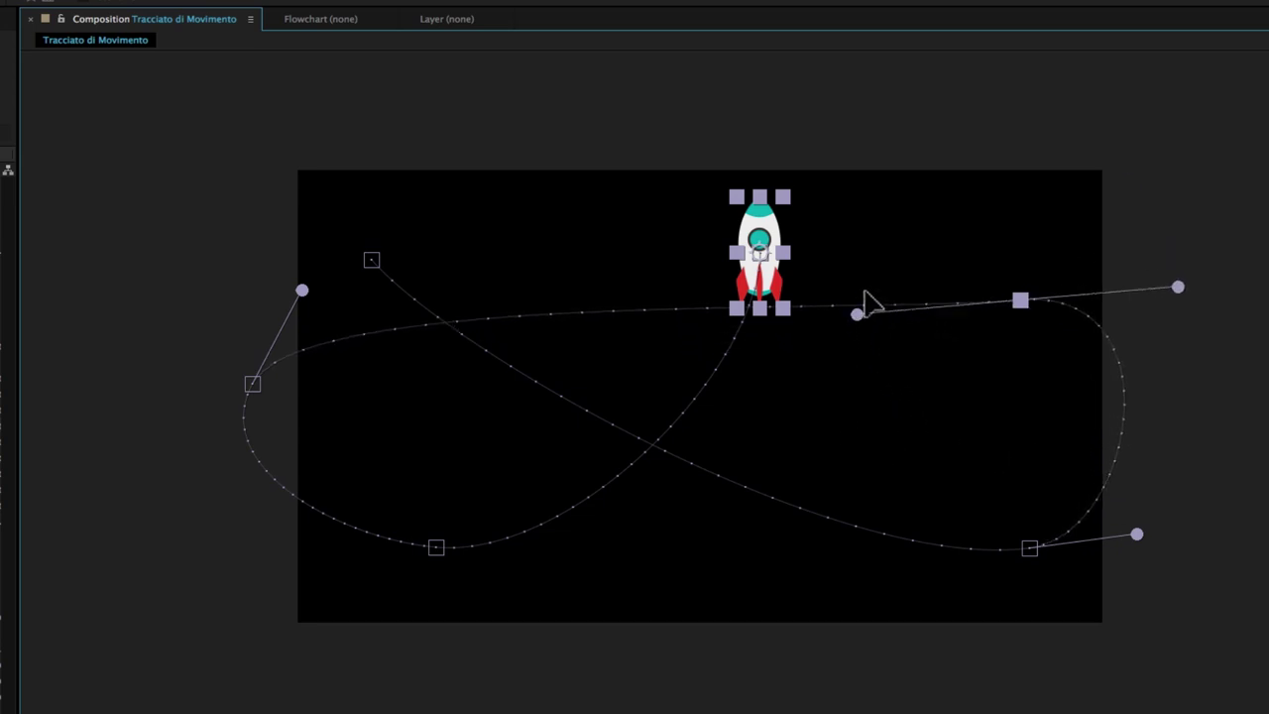
drag(914, 212, 882, 382)
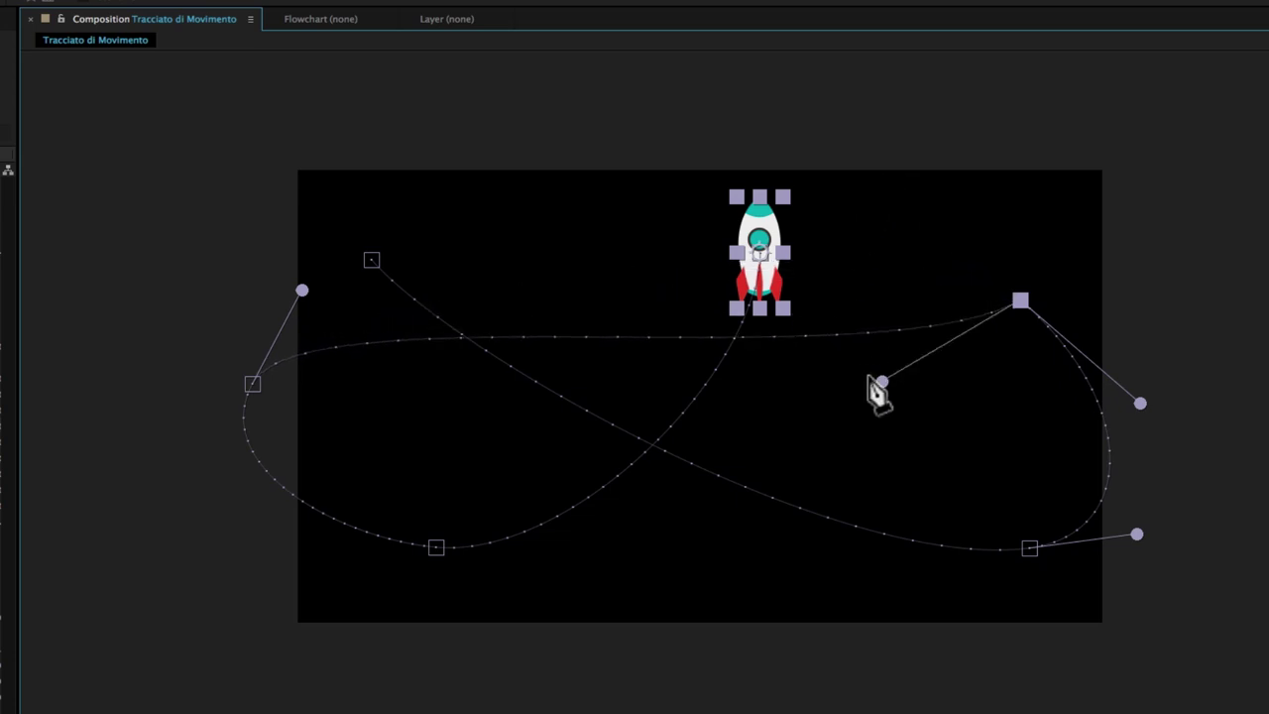
mouse_move(882, 381)
mouse_down()
mouse_move(886, 249)
mouse_move(913, 209)
mouse_move(876, 395)
mouse_up()
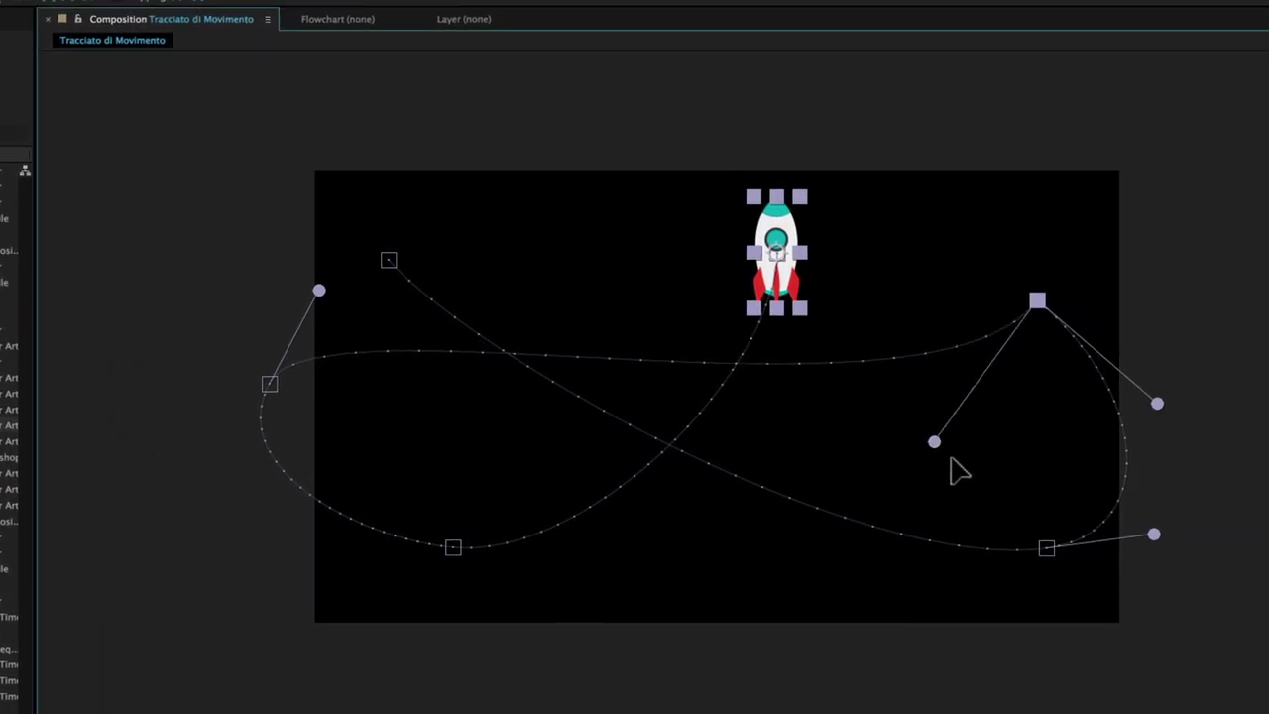
- Adjust the upper, right and lower-right curves so the right-hand loop bends smoothly
drag(934, 441, 912, 378)
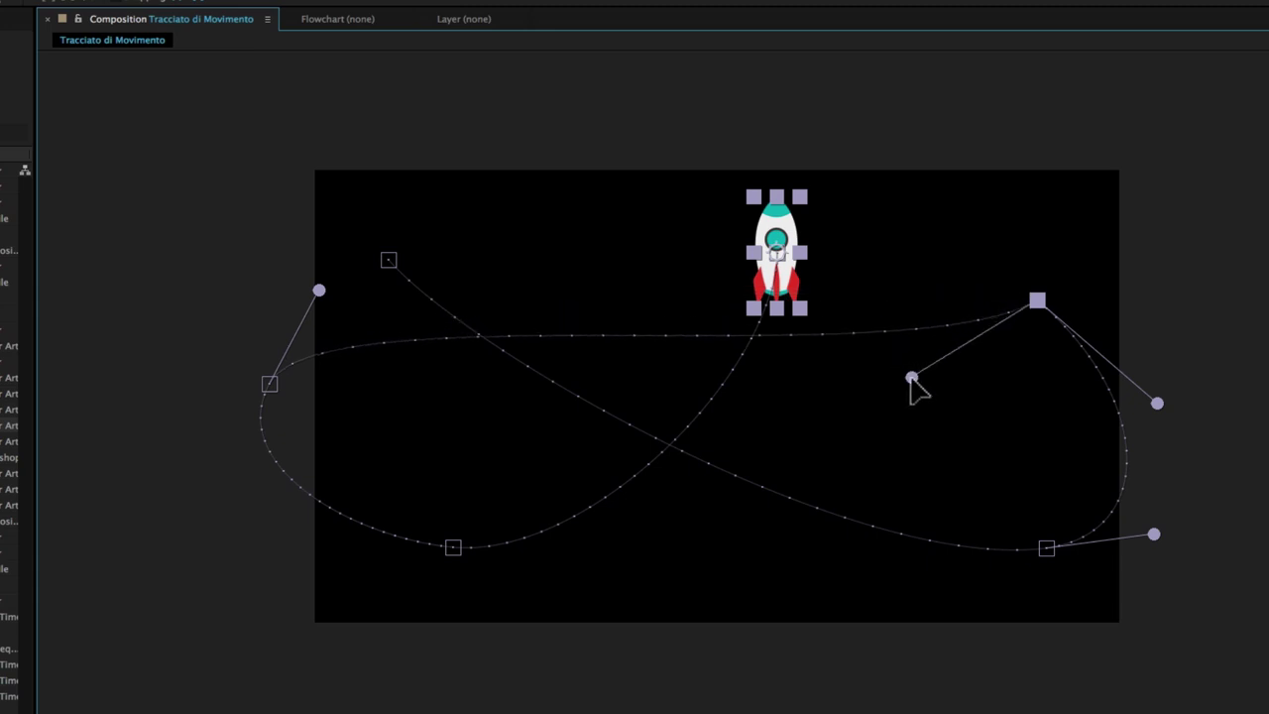
drag(1158, 403, 1166, 397)
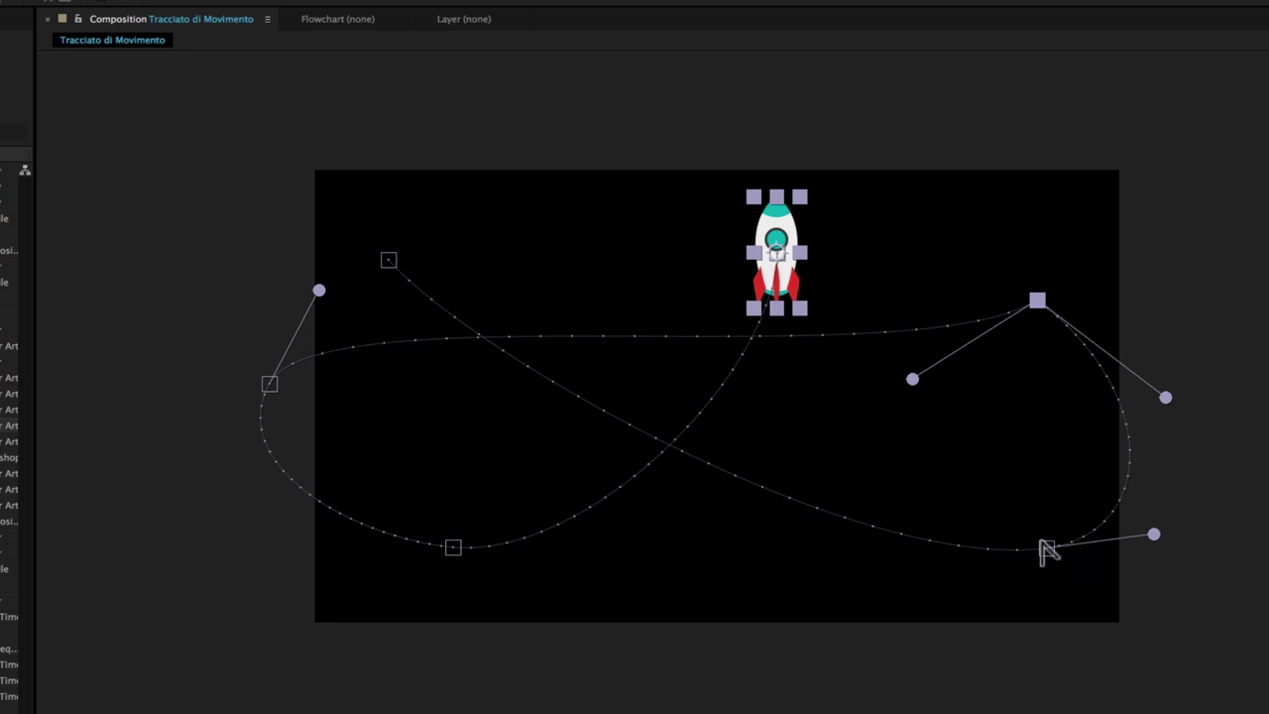
drag(1155, 536, 1170, 547)
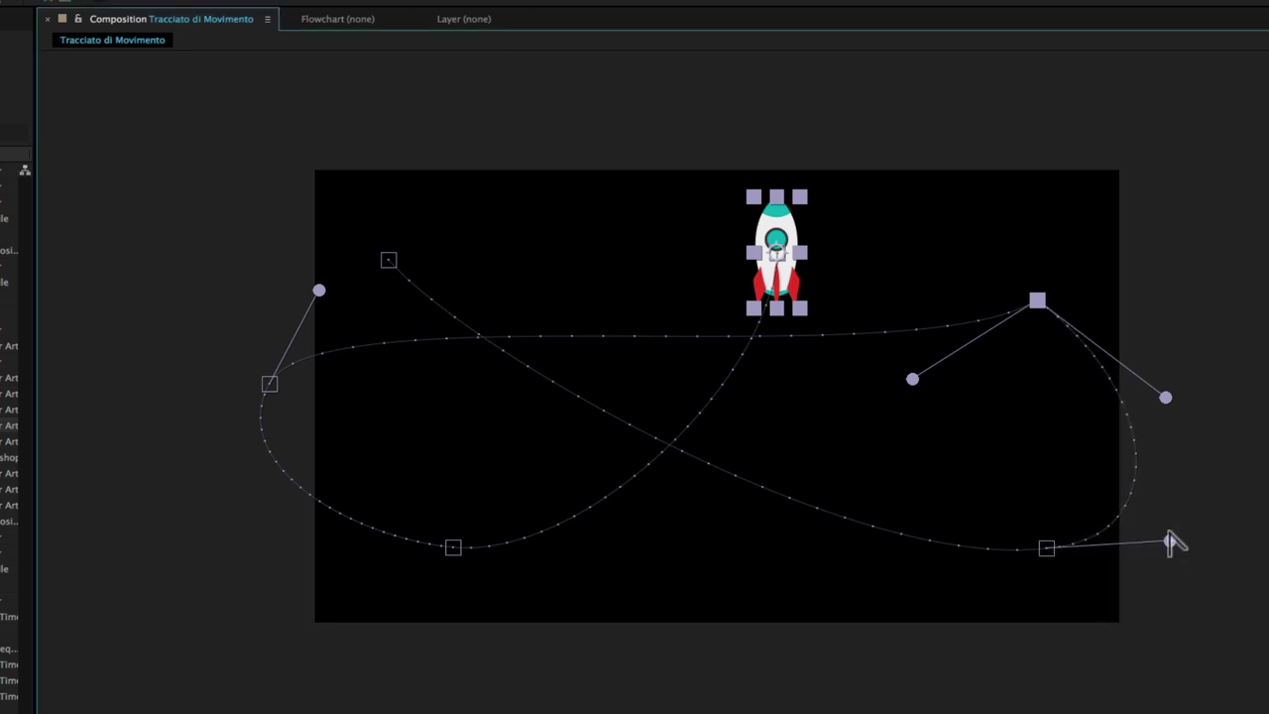
drag(1171, 543, 1170, 532)
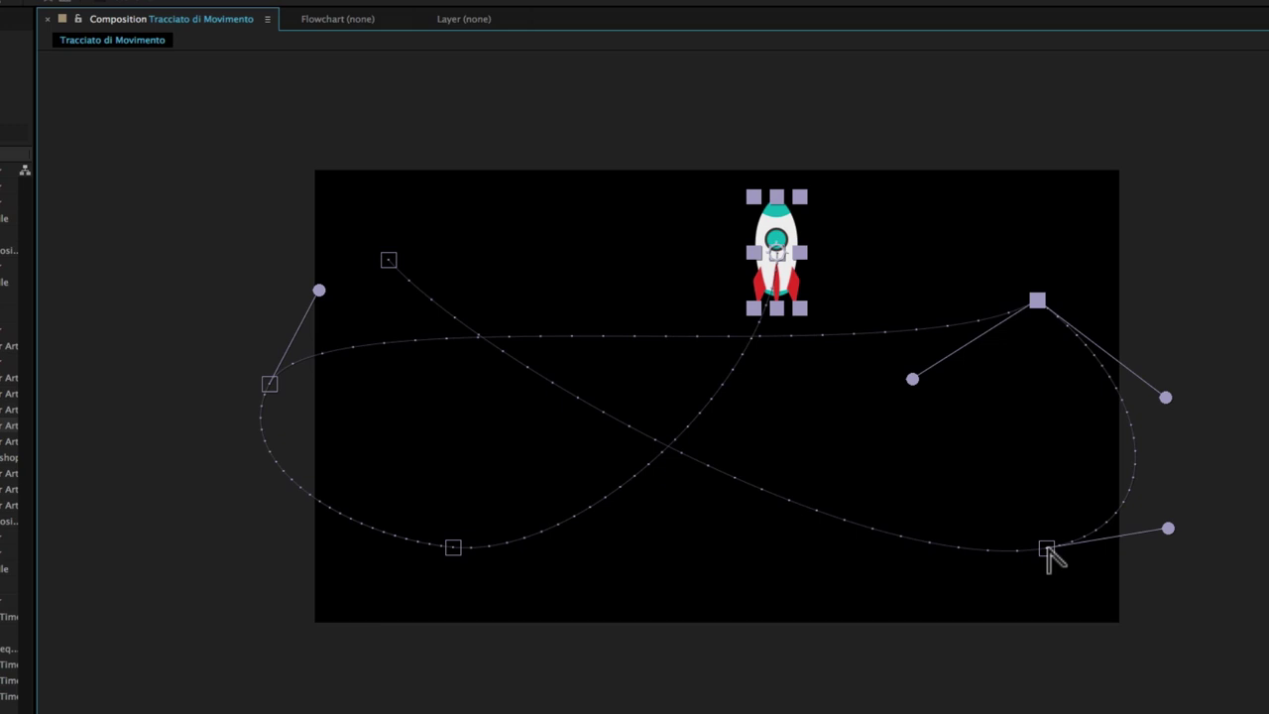
- Toggle the four path points to corners and back to smooth with the Convert Vertex tool
ctrl+alt+click(1047, 548)
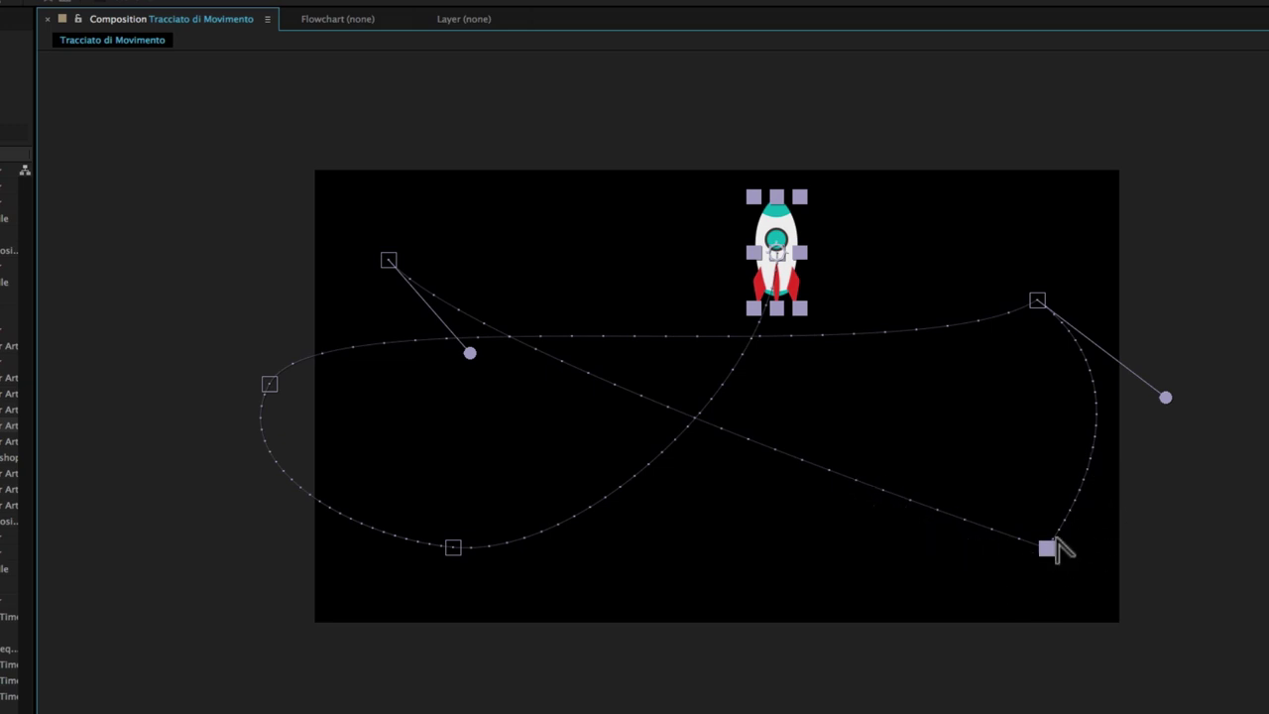
click(1037, 300)
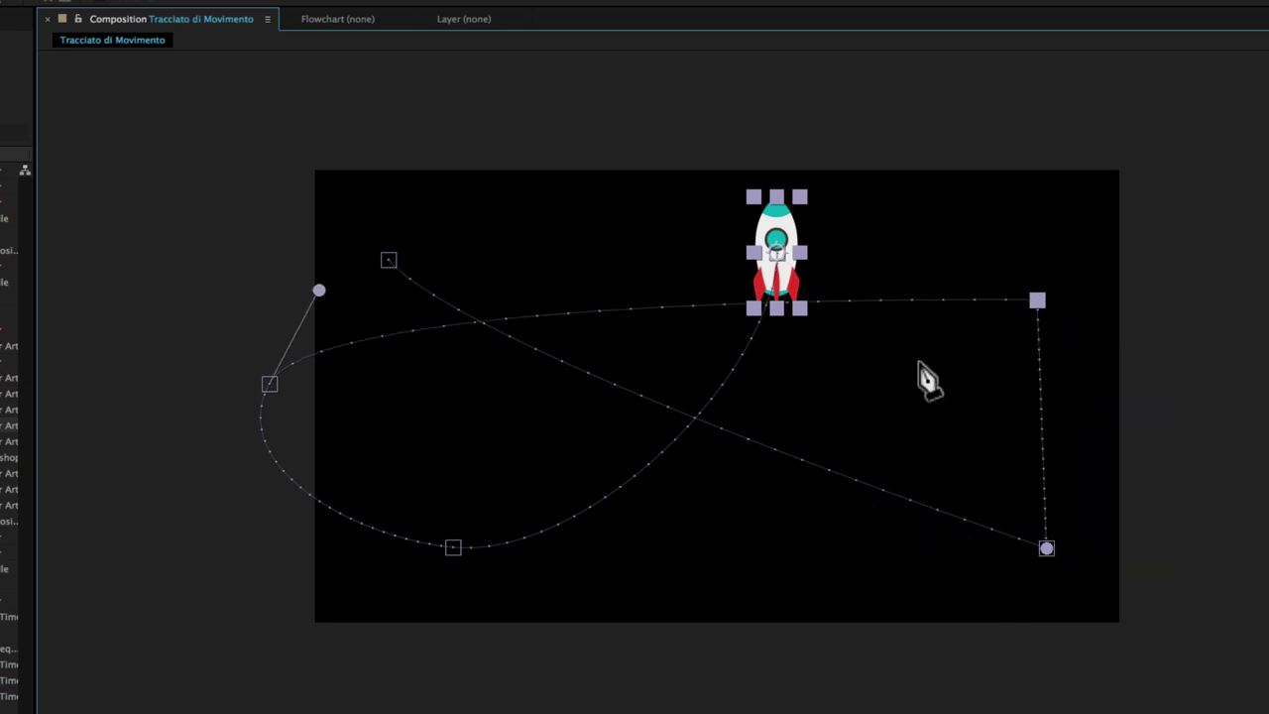
click(452, 546)
click(269, 383)
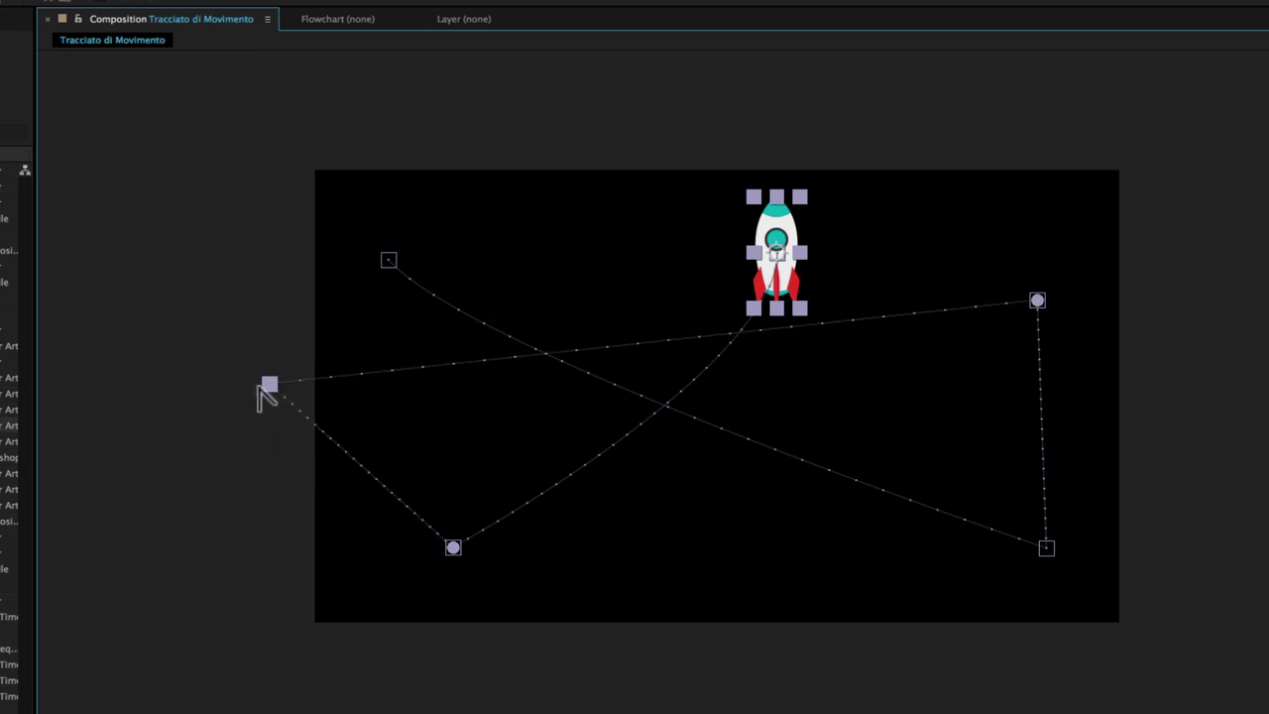
click(268, 382)
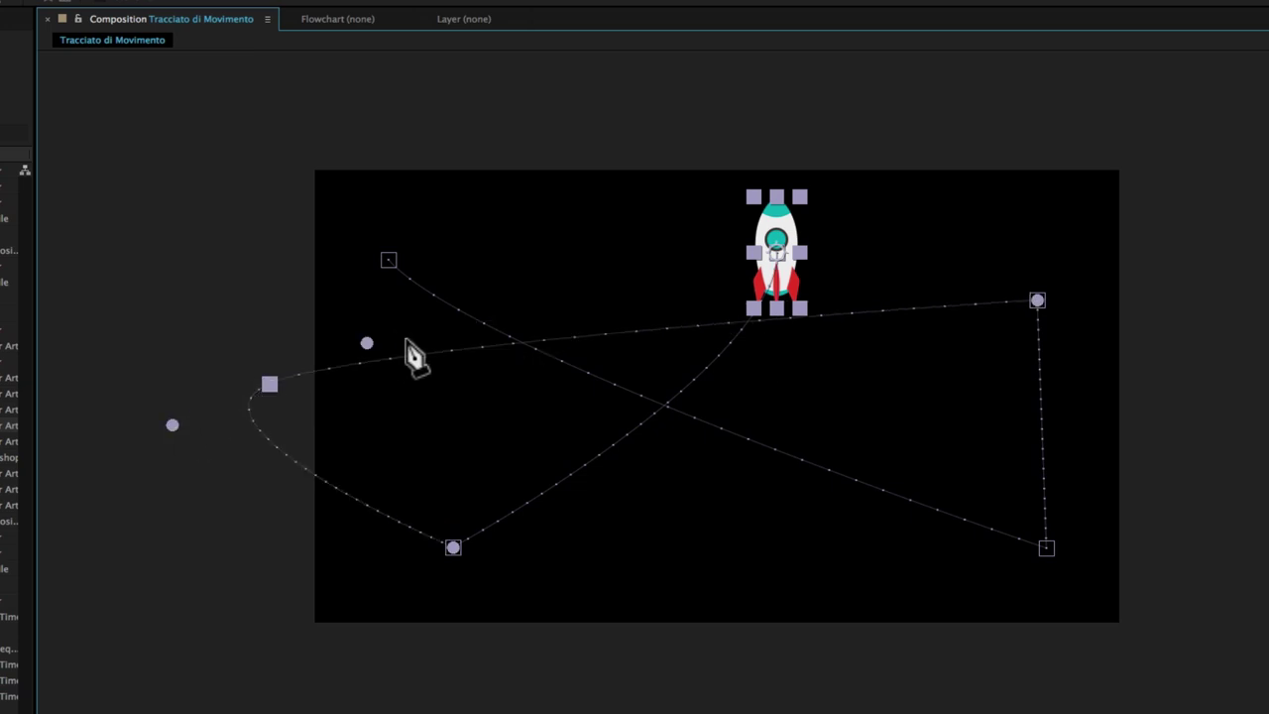
click(452, 548)
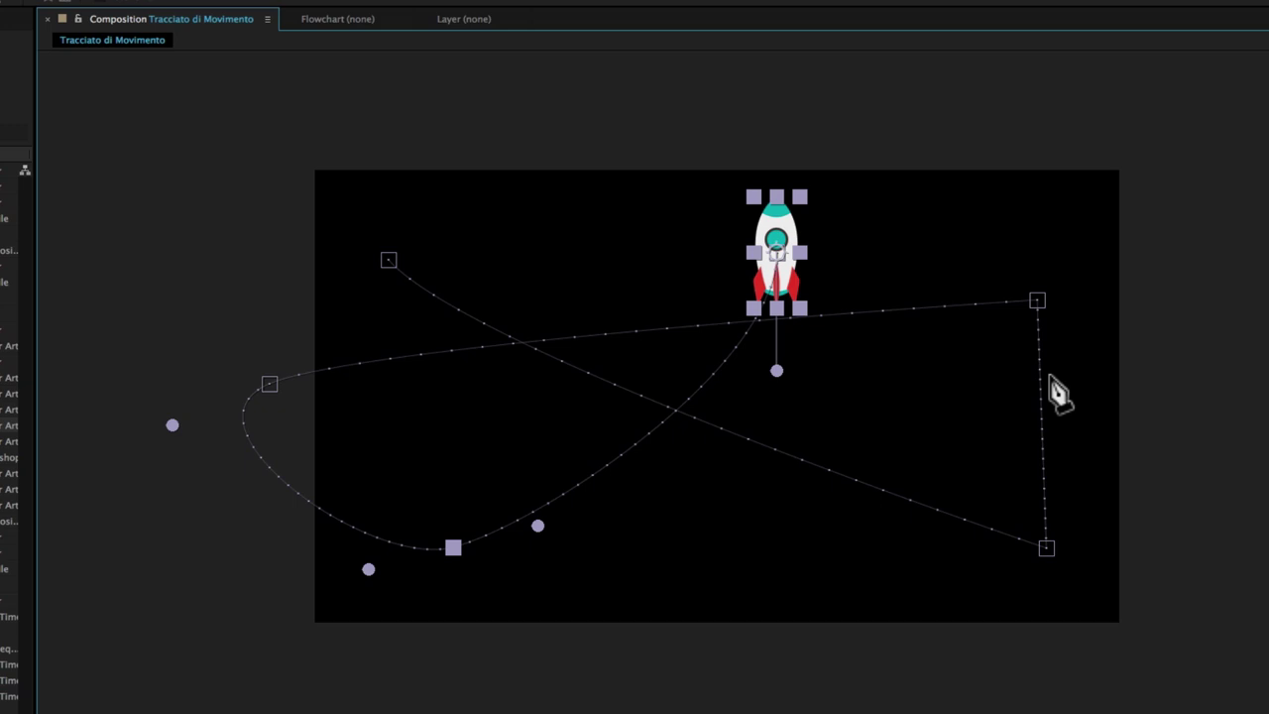
click(1038, 300)
click(1046, 548)
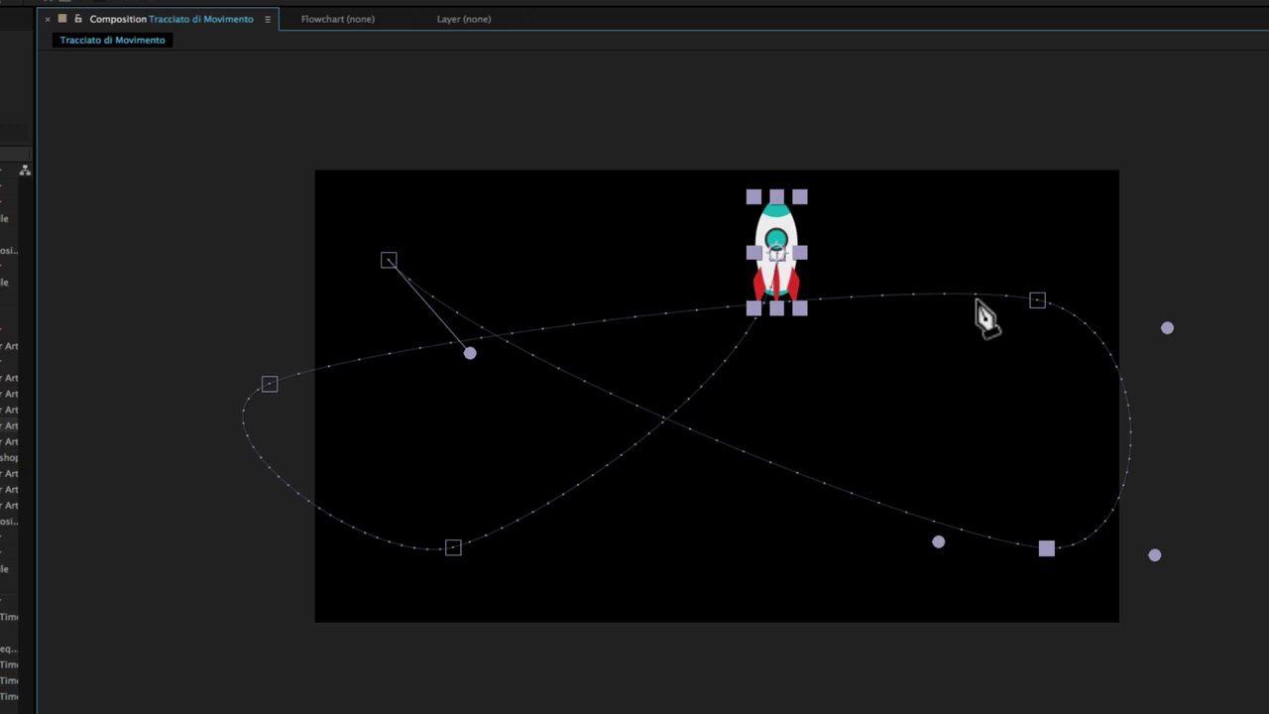
- Reset the top-right point to smooth and tilt its Bezier handles to arch the top curve
click(1037, 301)
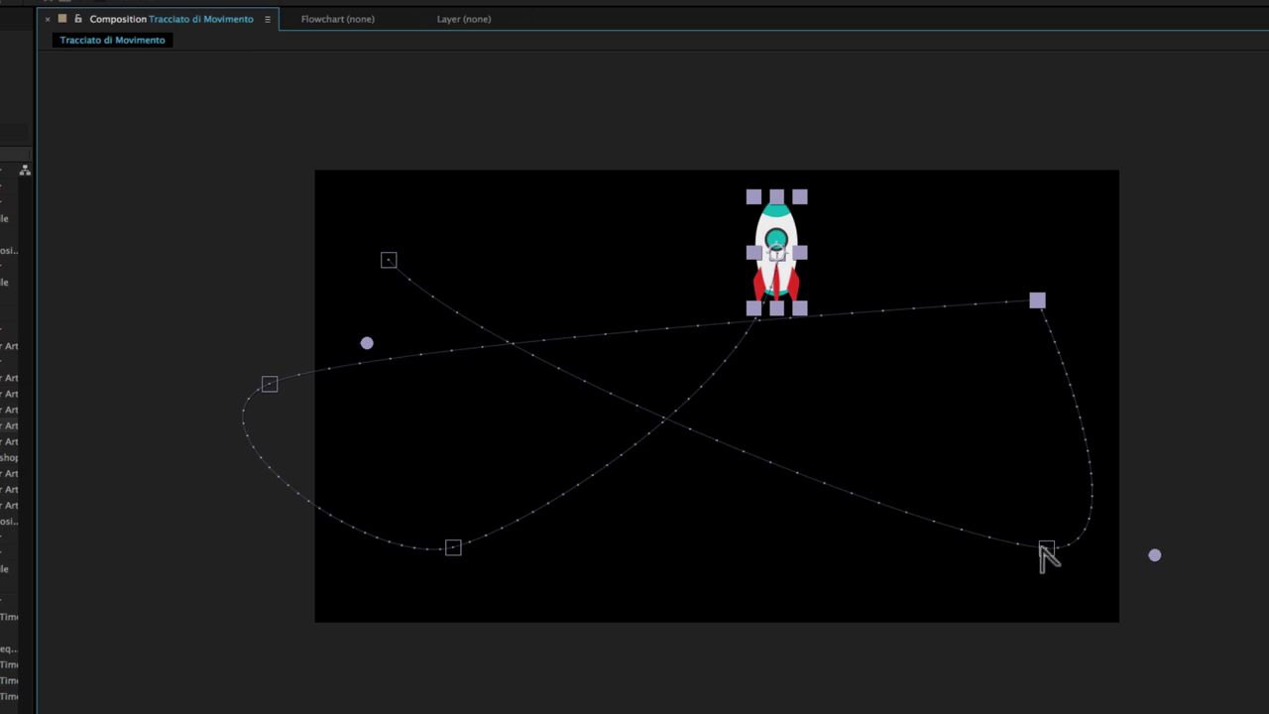
click(1036, 301)
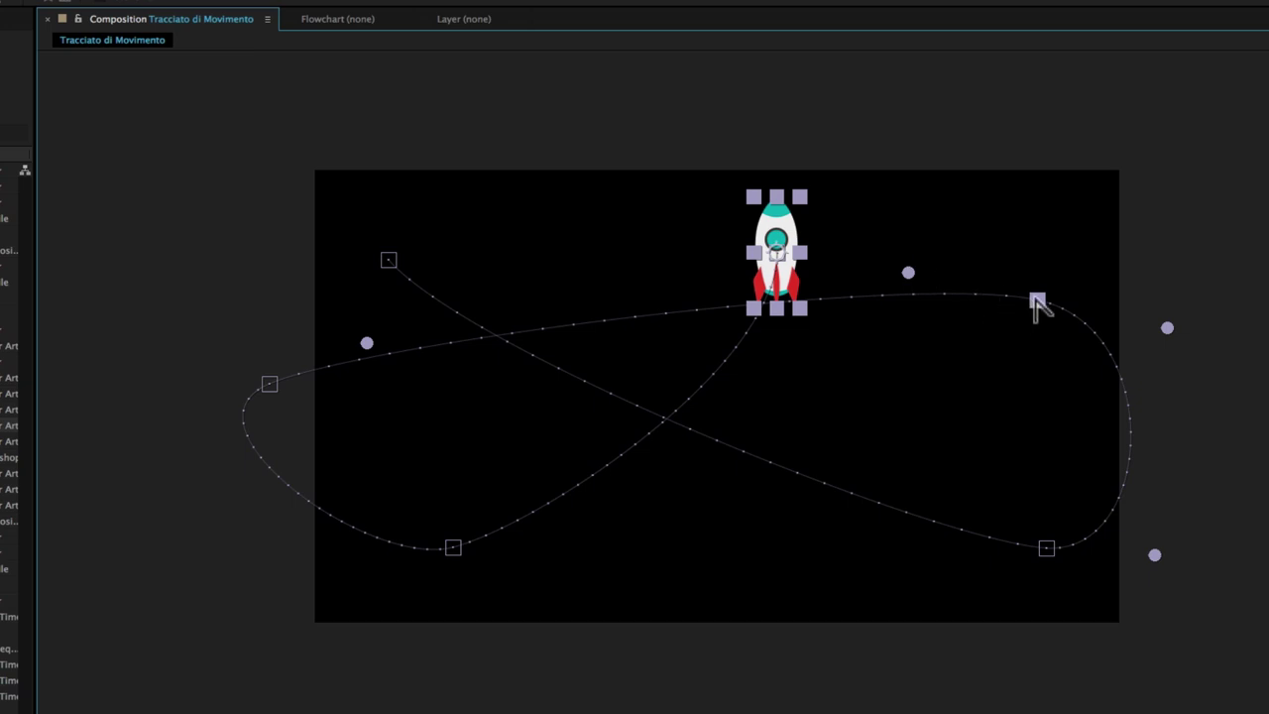
mouse_move(908, 272)
mouse_down()
mouse_move(954, 404)
mouse_move(932, 393)
mouse_up()
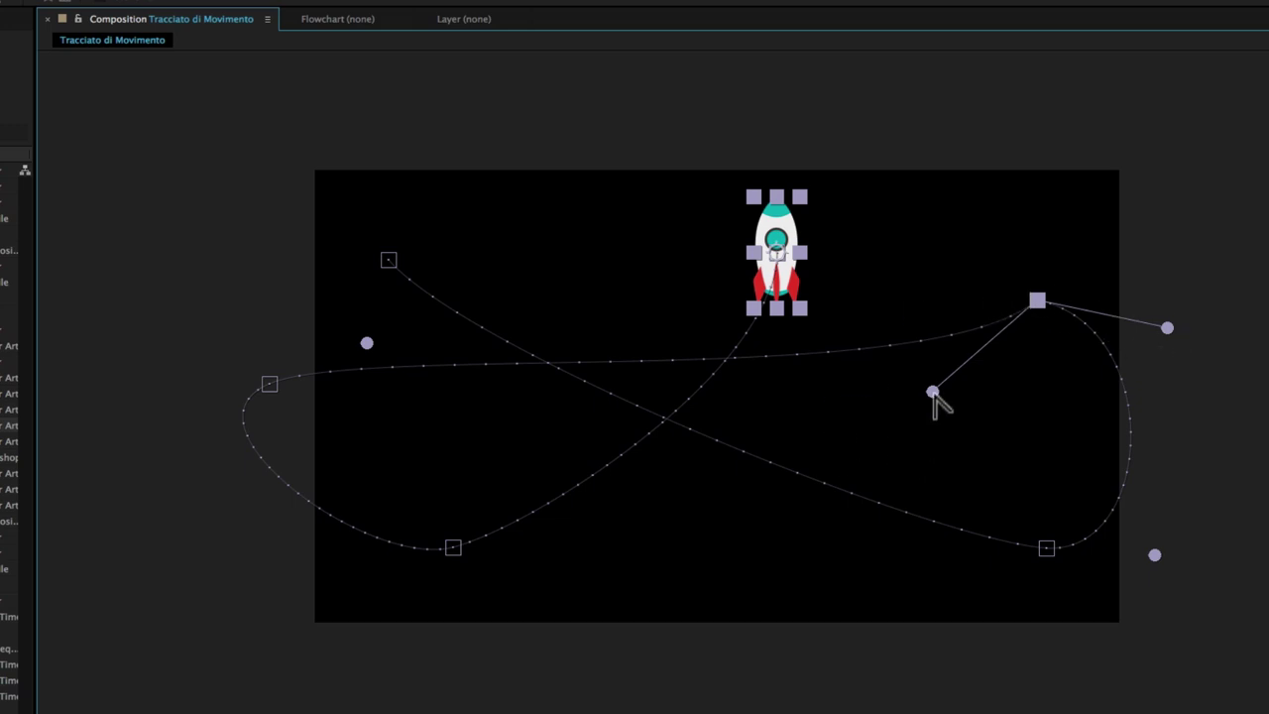
drag(933, 392, 912, 212)
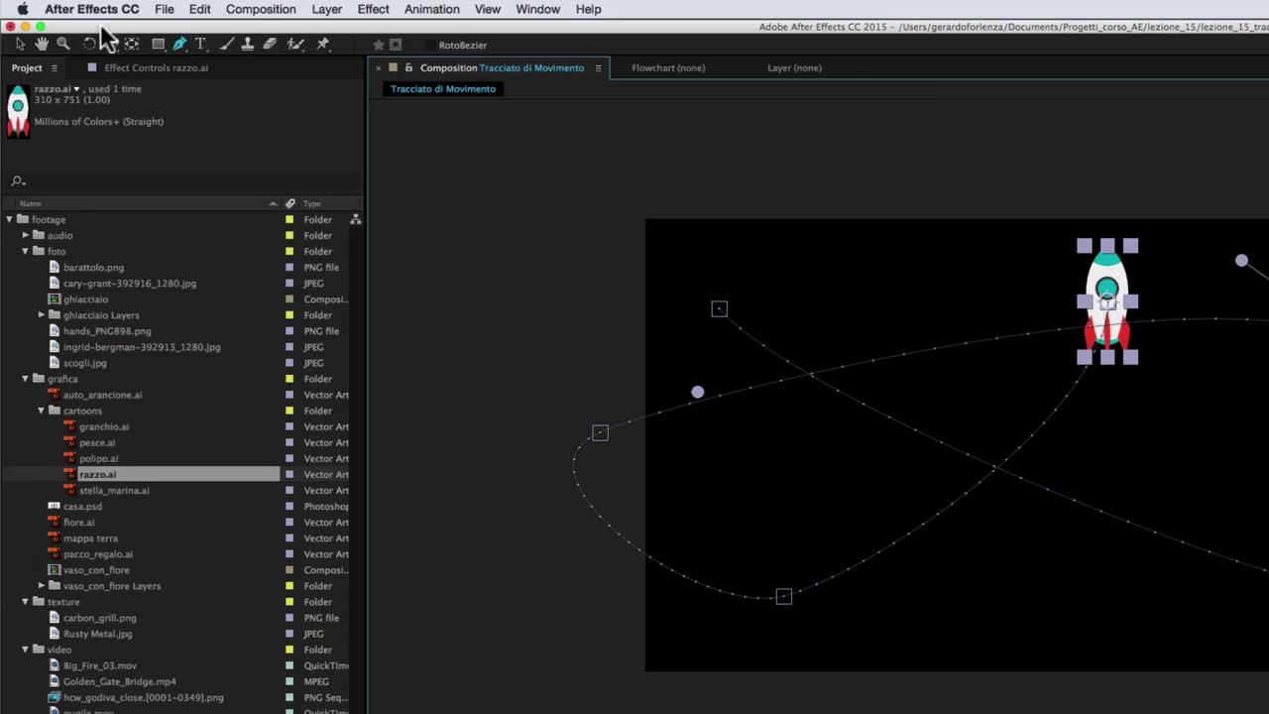
- Tweak one path keyframe's handle, preview the rocket's figure-eight flight, and return to the start
click(17, 45)
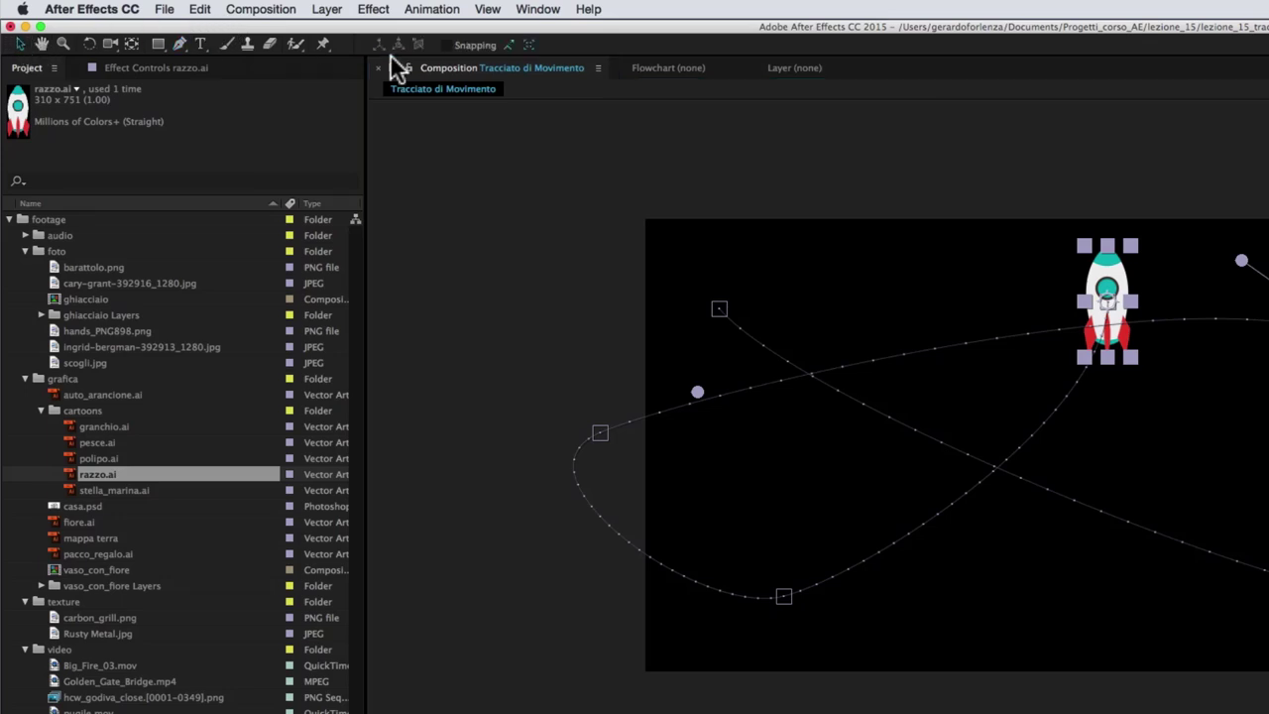
drag(898, 227, 878, 244)
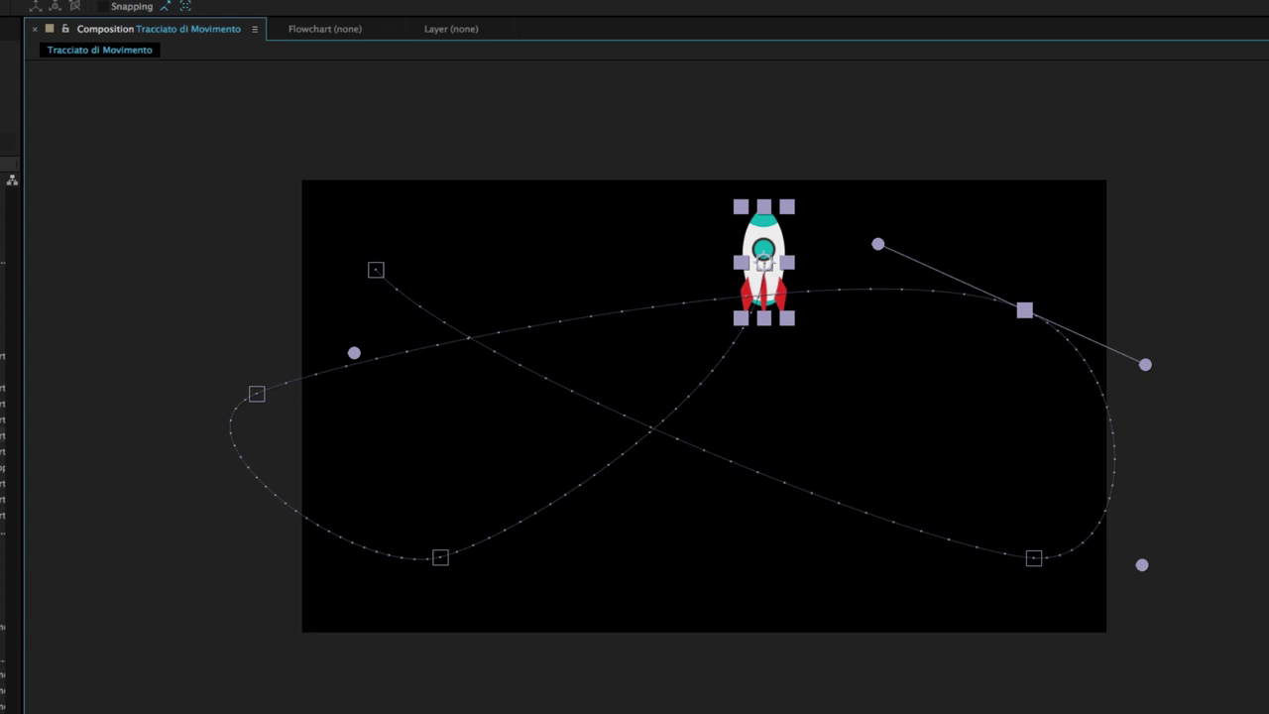
key(space)
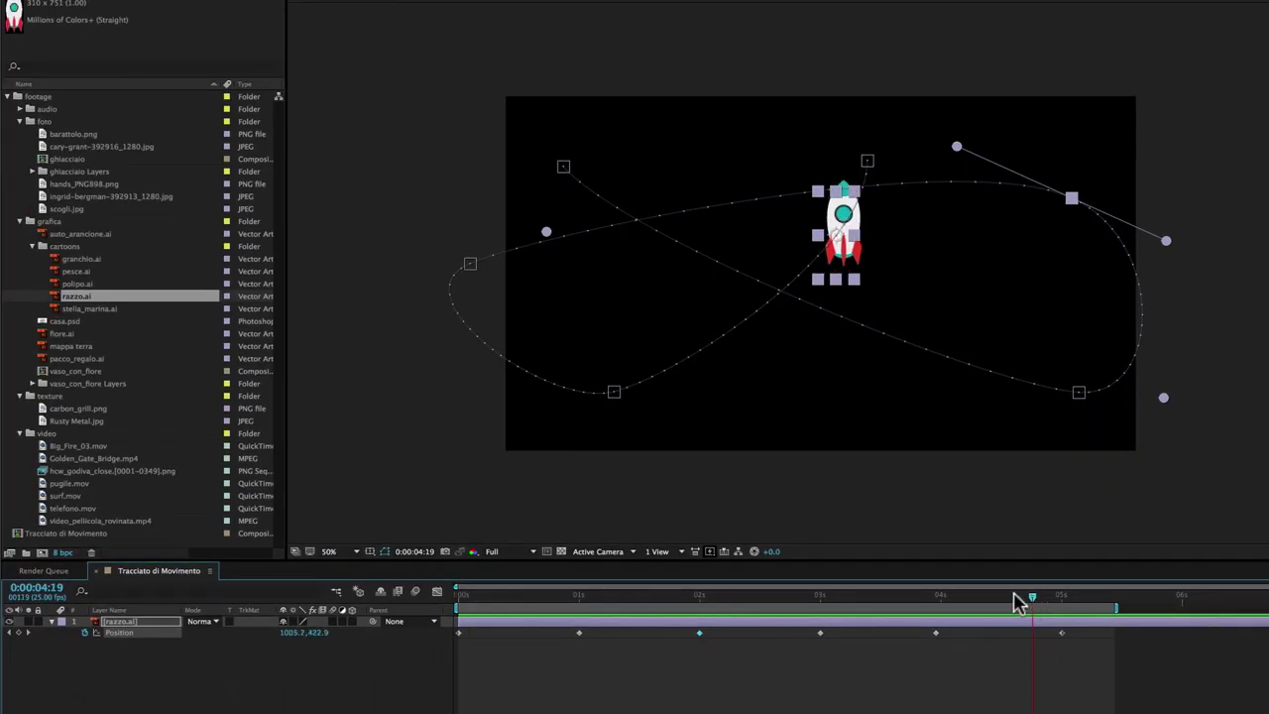
mouse_move(1028, 601)
mouse_down()
mouse_move(471, 604)
mouse_move(579, 604)
mouse_up()
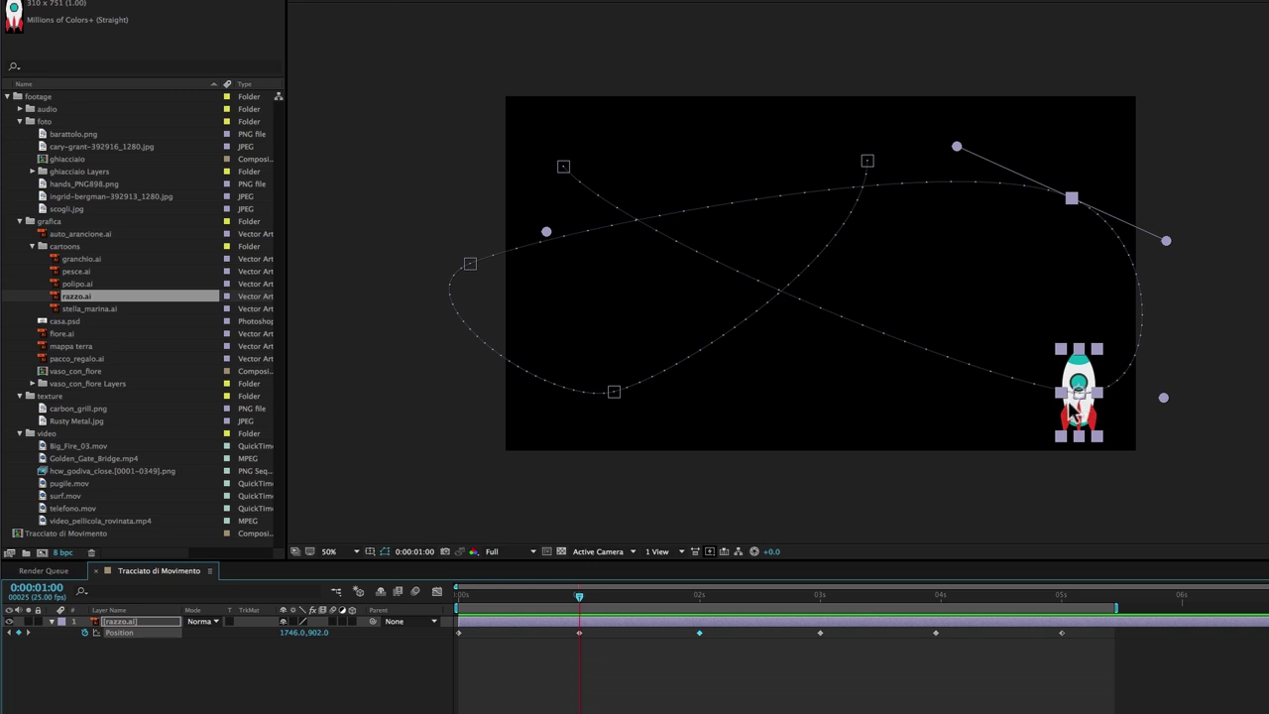
- Scrub and preview the rocket's flight along the path to check its timing
drag(580, 604, 699, 605)
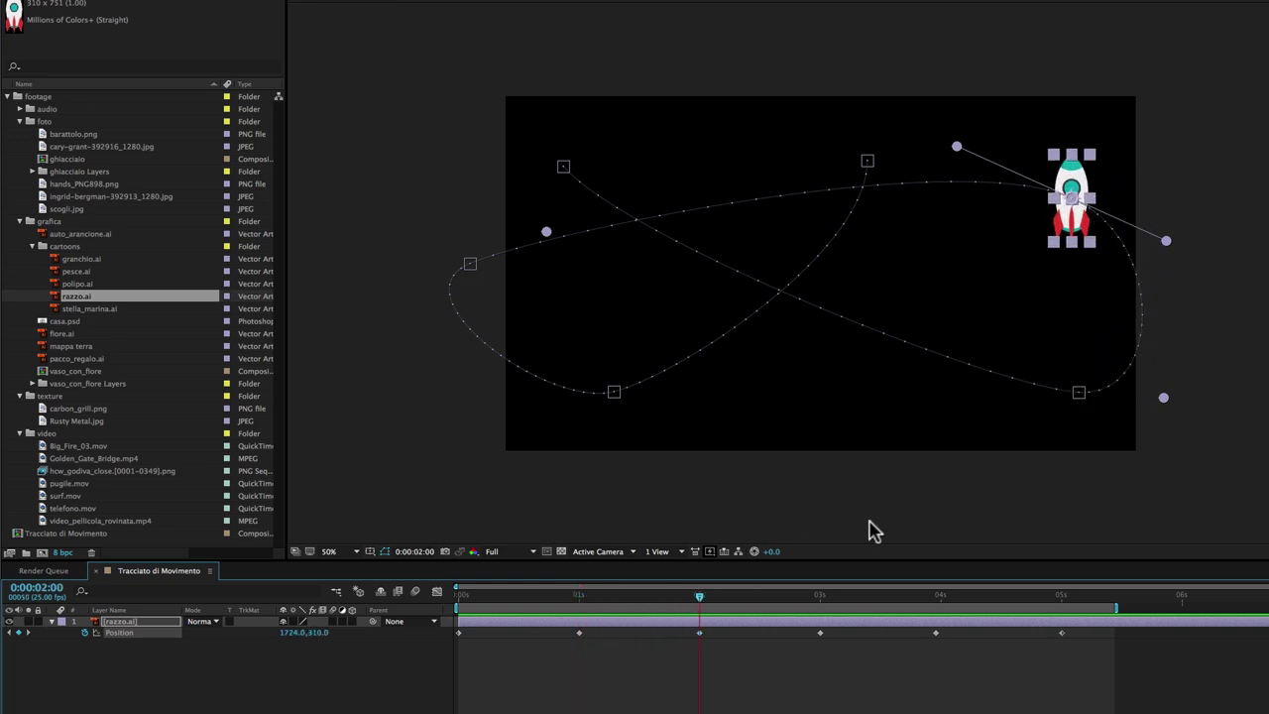
mouse_move(508, 599)
mouse_down()
mouse_move(457, 597)
mouse_move(694, 620)
mouse_move(697, 606)
mouse_up()
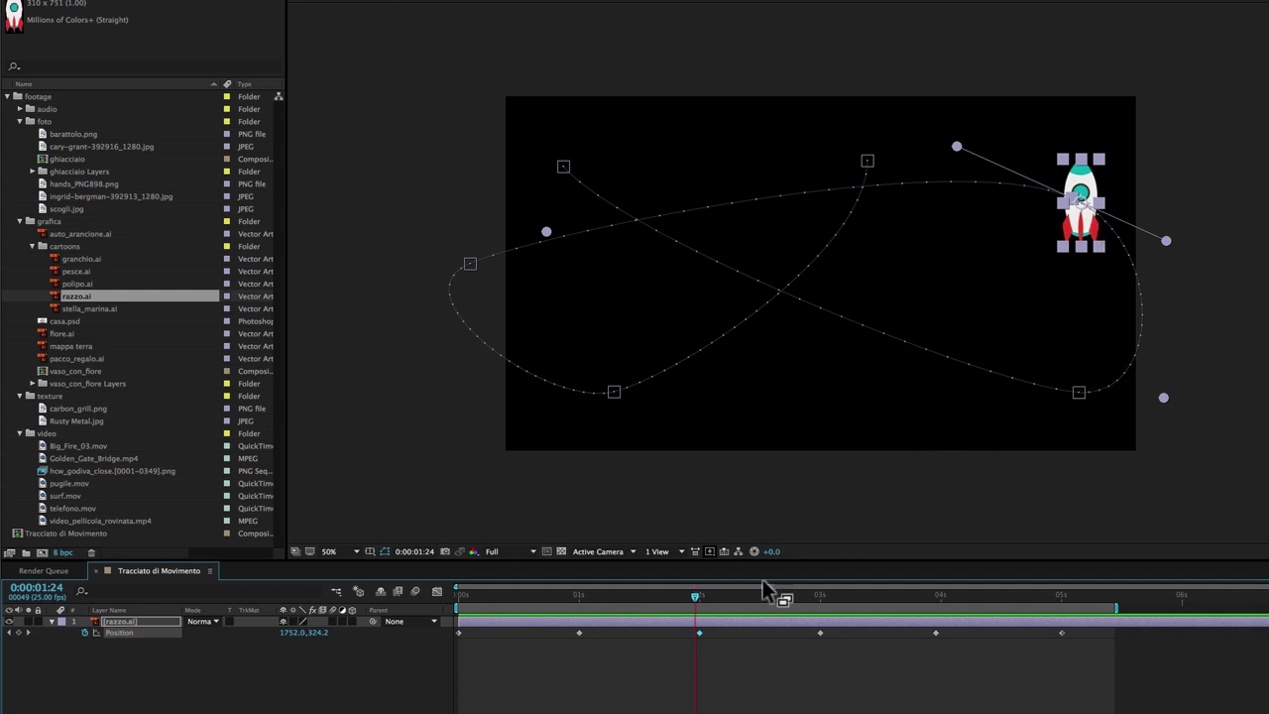
key(space)
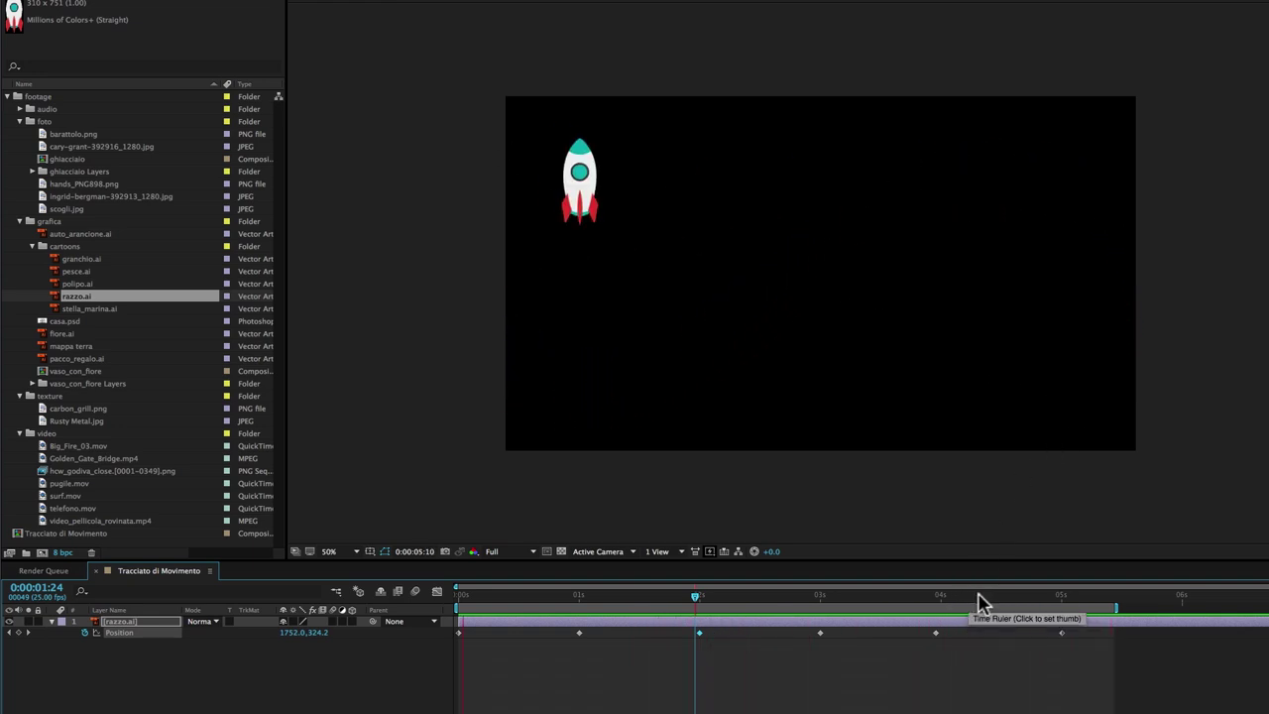
click(978, 598)
mouse_move(821, 600)
mouse_down()
mouse_move(550, 598)
mouse_move(816, 620)
mouse_up()
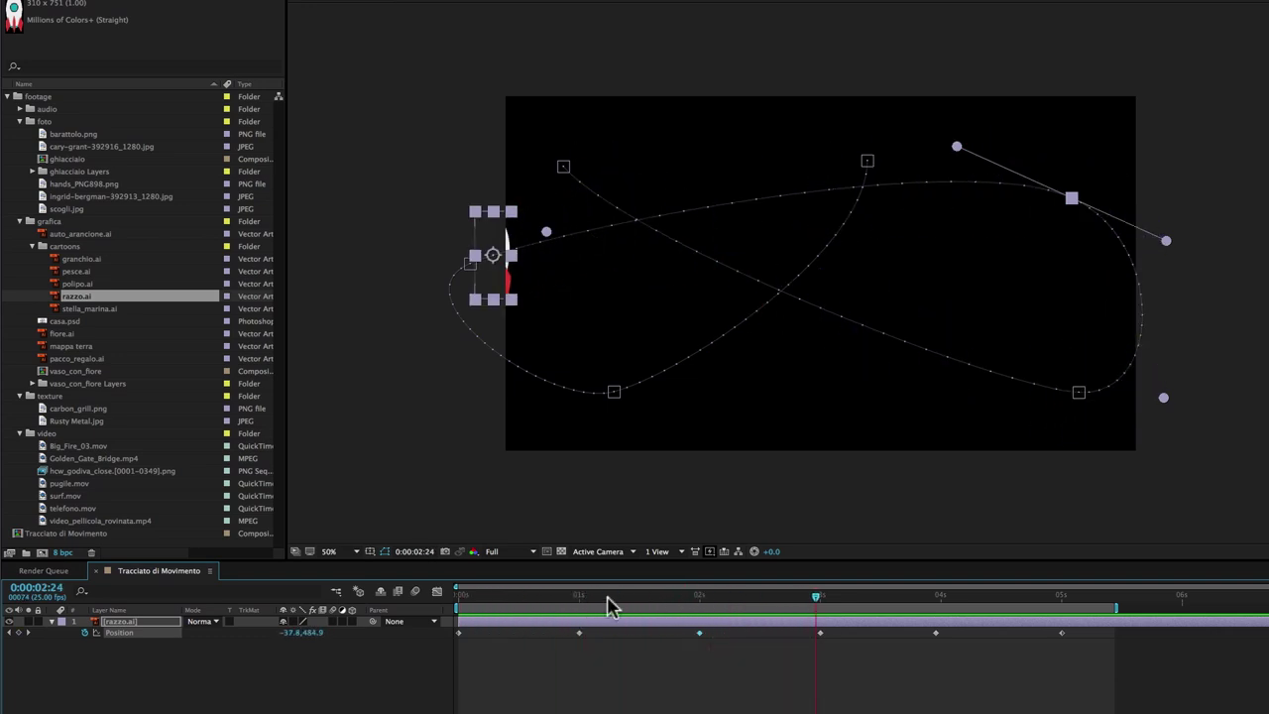
mouse_move(479, 601)
mouse_down()
mouse_move(697, 632)
mouse_move(749, 605)
mouse_up()
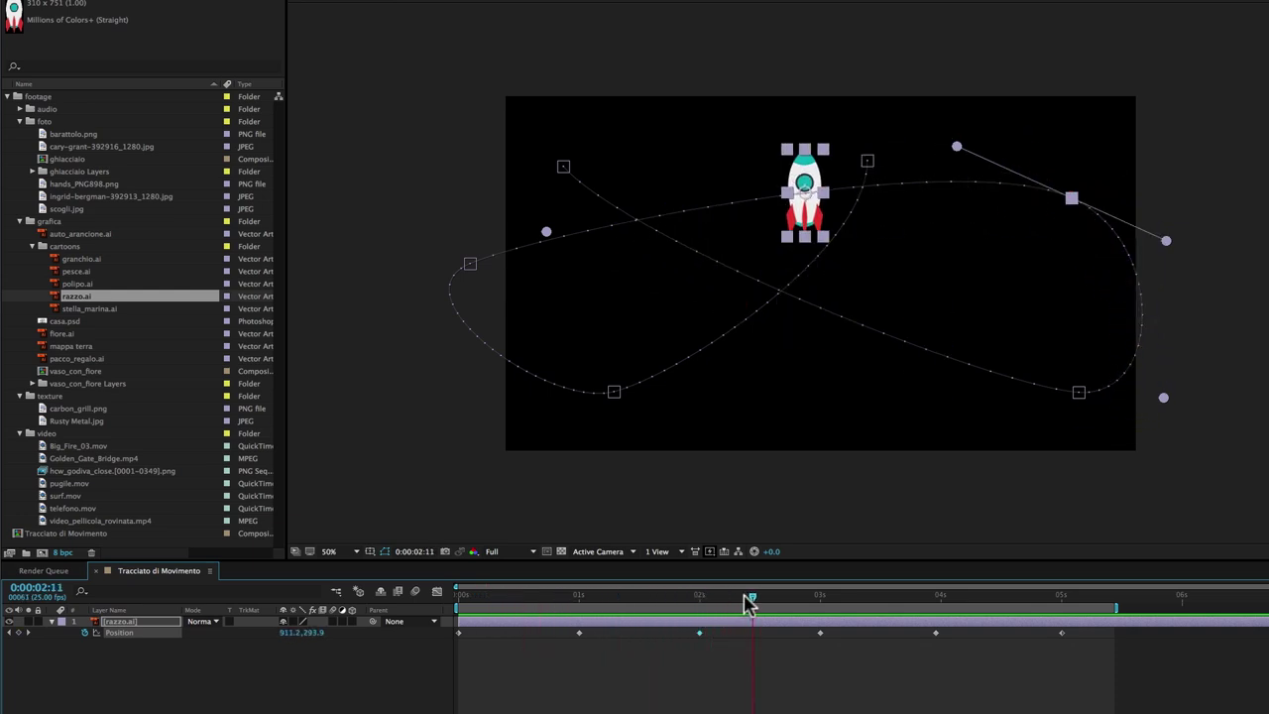
key(space)
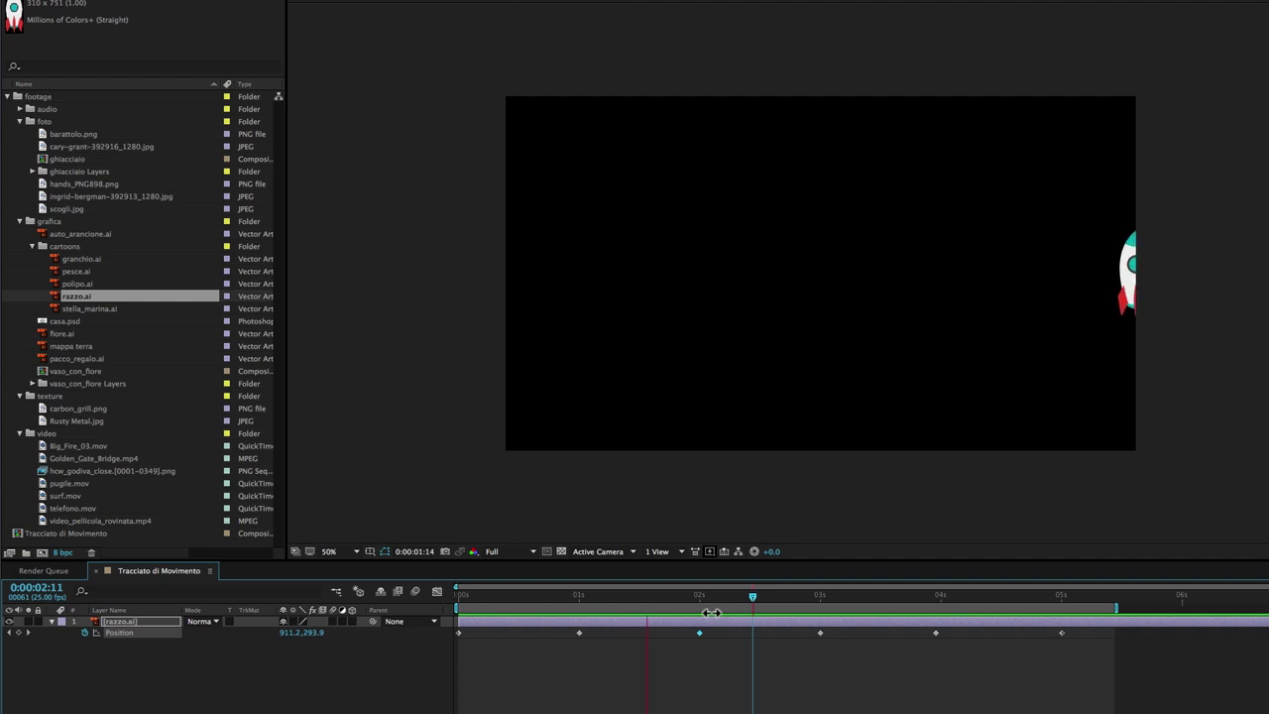
click(814, 599)
- Move the second Position keyframe from 1 s to about 1.3 s and select all Position keyframes
drag(811, 598, 665, 606)
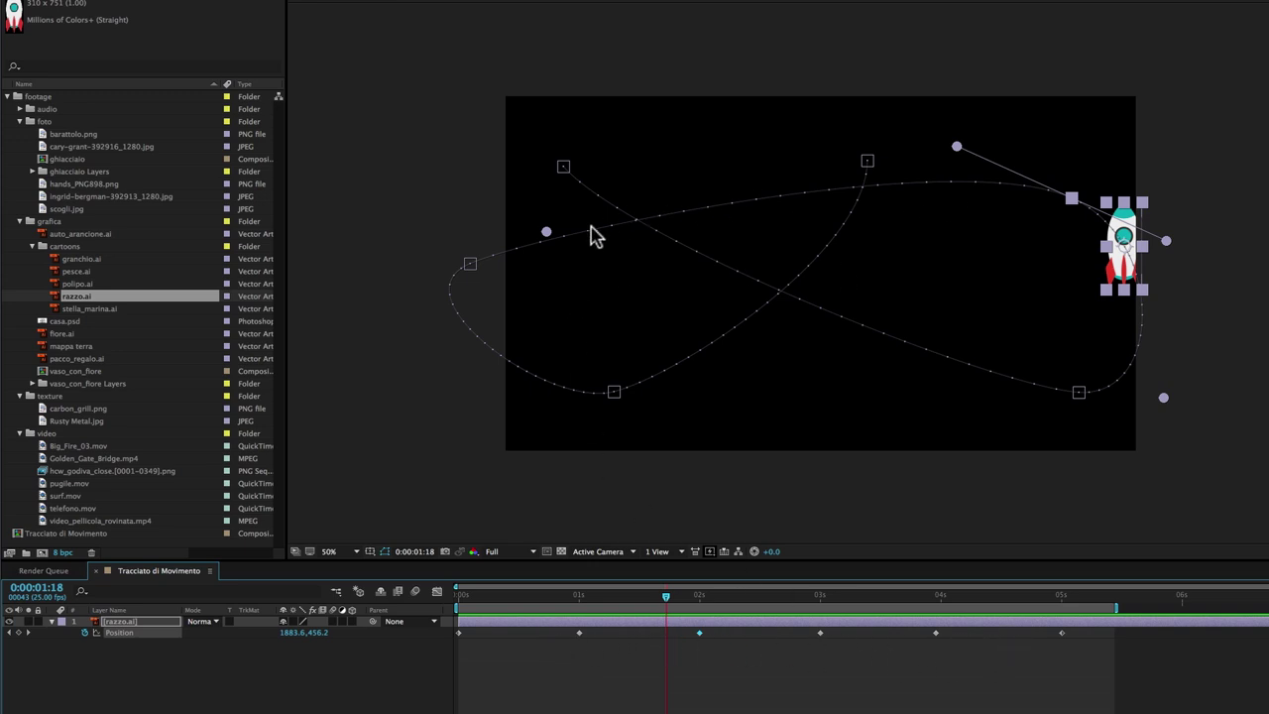
mouse_move(580, 632)
mouse_down()
mouse_move(591, 633)
mouse_move(535, 644)
mouse_up()
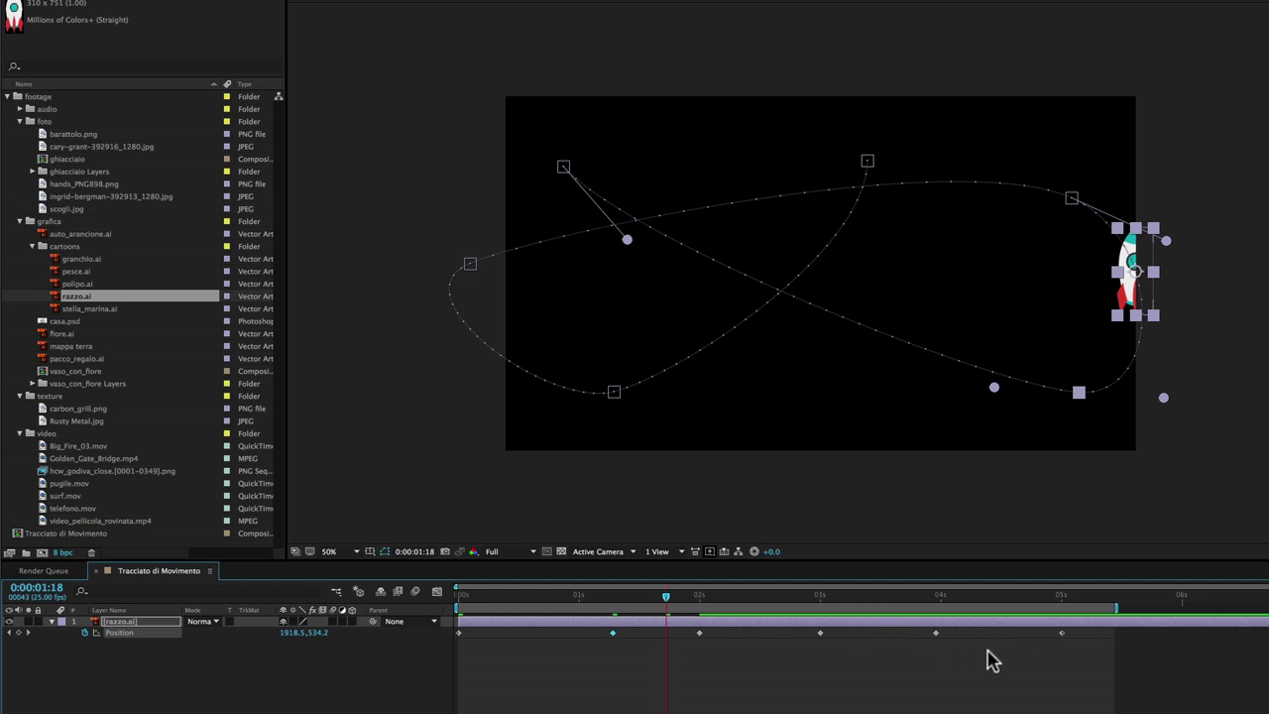
drag(1078, 656, 443, 630)
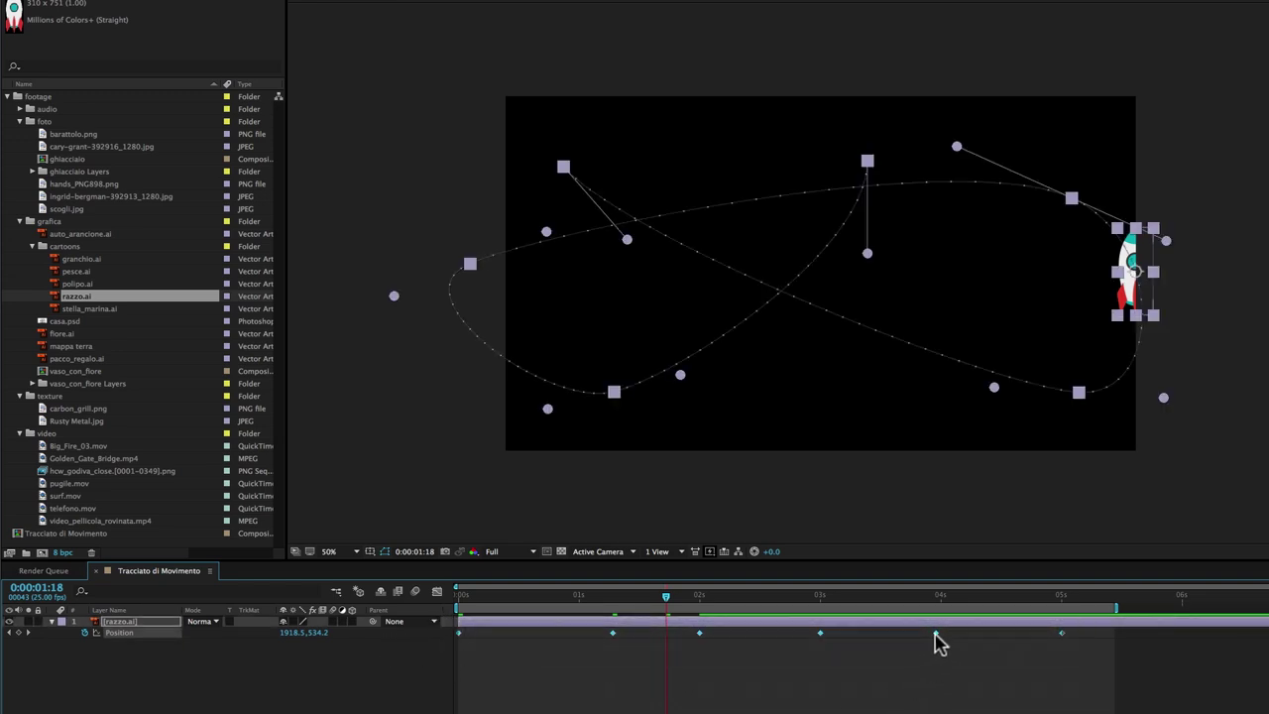
- Set the selected Position keyframes to Rove Across Time and preview the even-speed flight
right_click(1060, 633)
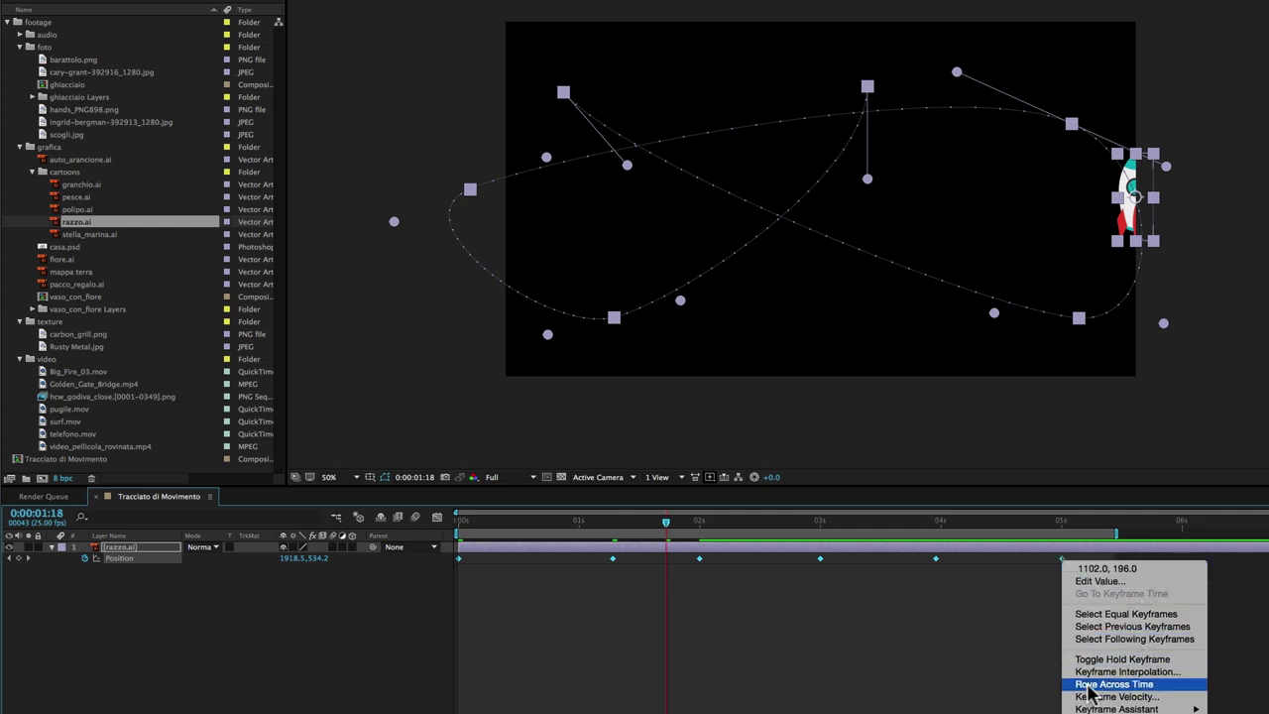
click(1092, 684)
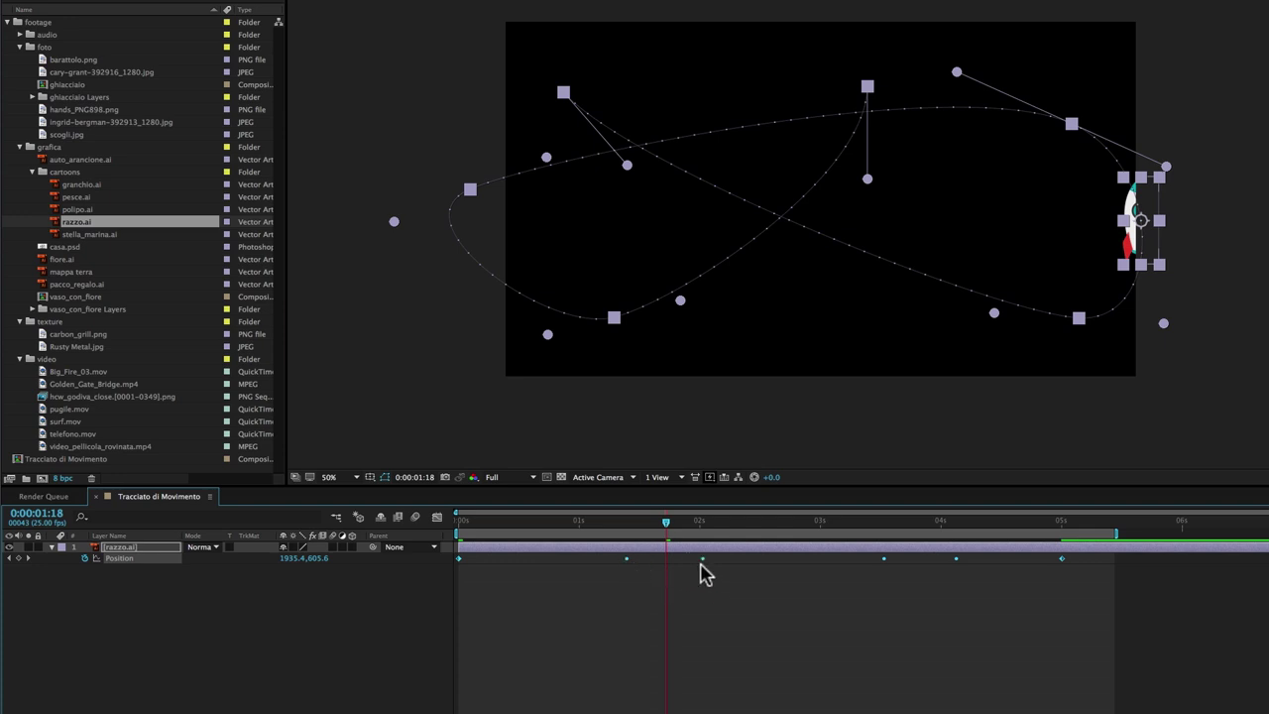
key(space)
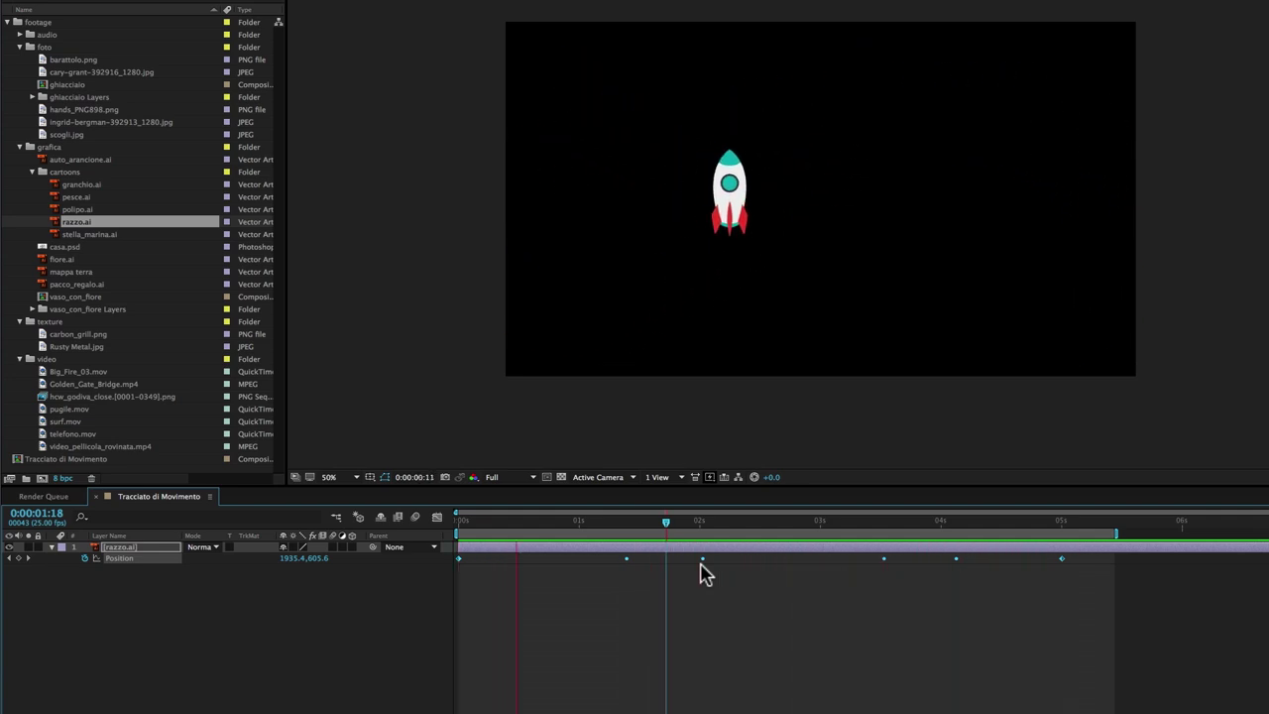
- Move the rocket's last Position keyframe to 10 seconds, extend the work area there, and preview
drag(700, 528, 718, 522)
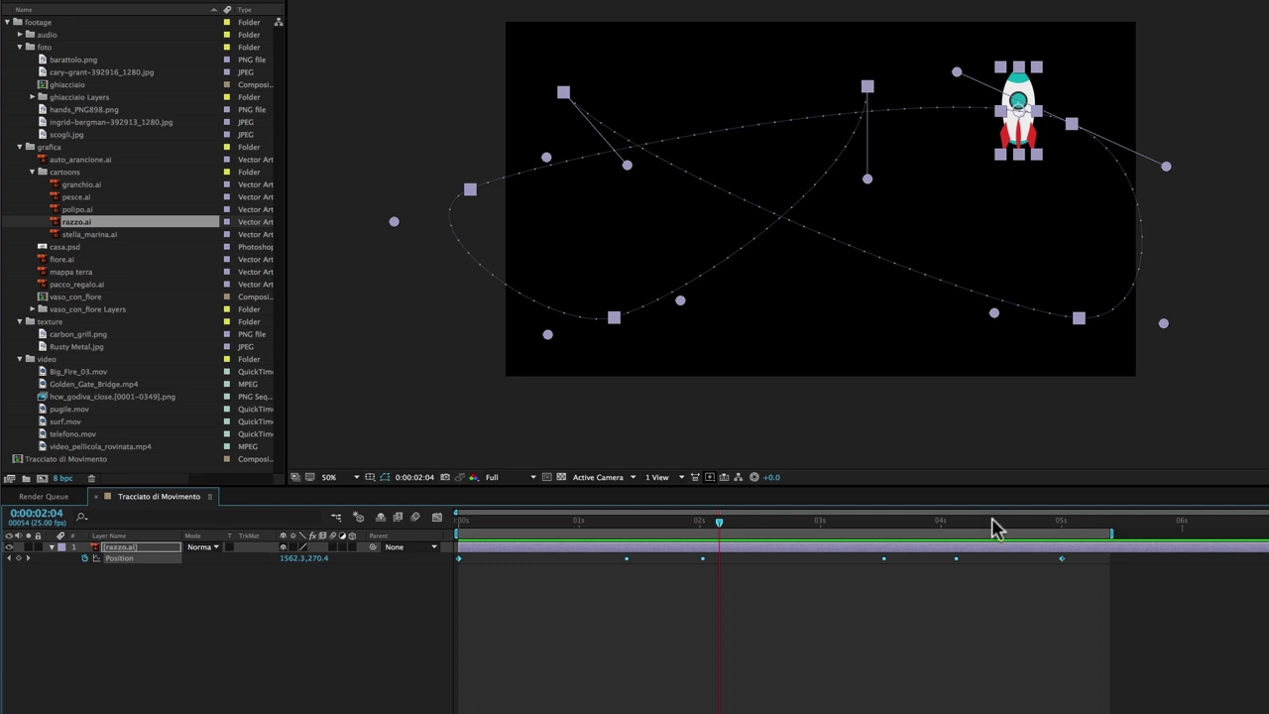
drag(720, 531, 704, 526)
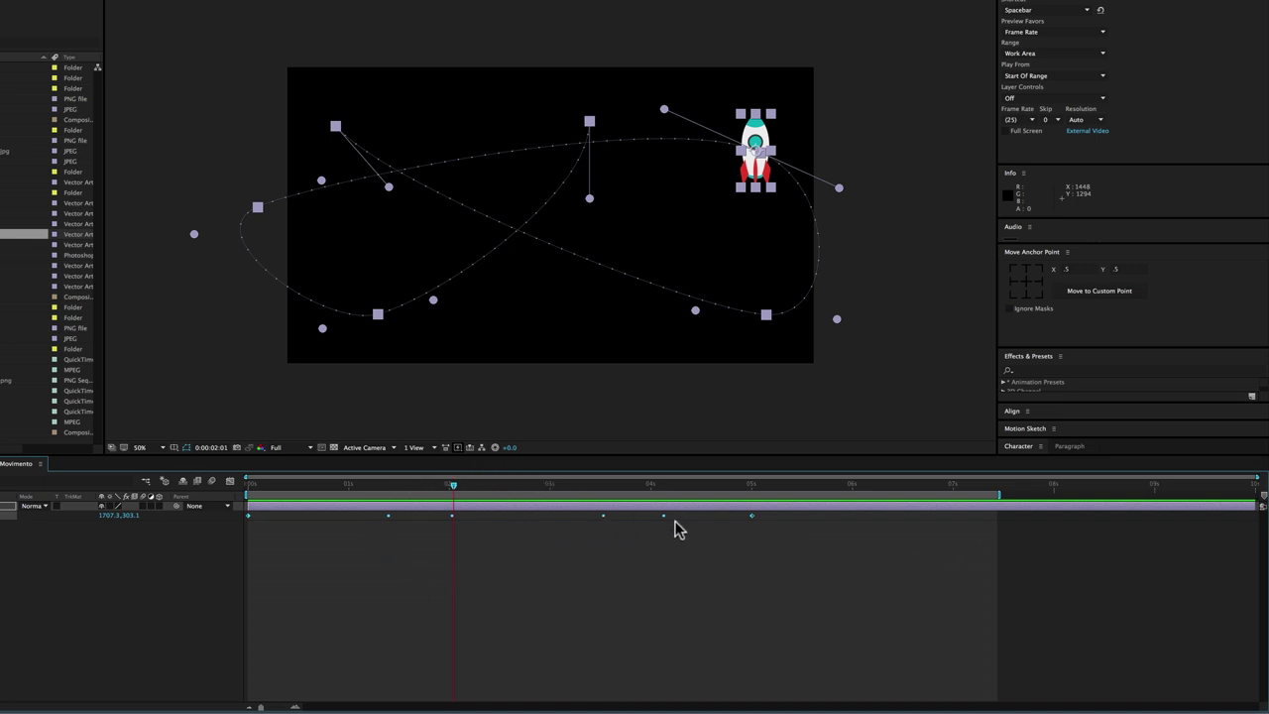
click(751, 516)
mouse_move(752, 515)
mouse_down()
mouse_move(957, 533)
mouse_move(1254, 526)
mouse_move(1105, 523)
mouse_move(1187, 513)
mouse_move(1251, 526)
mouse_up()
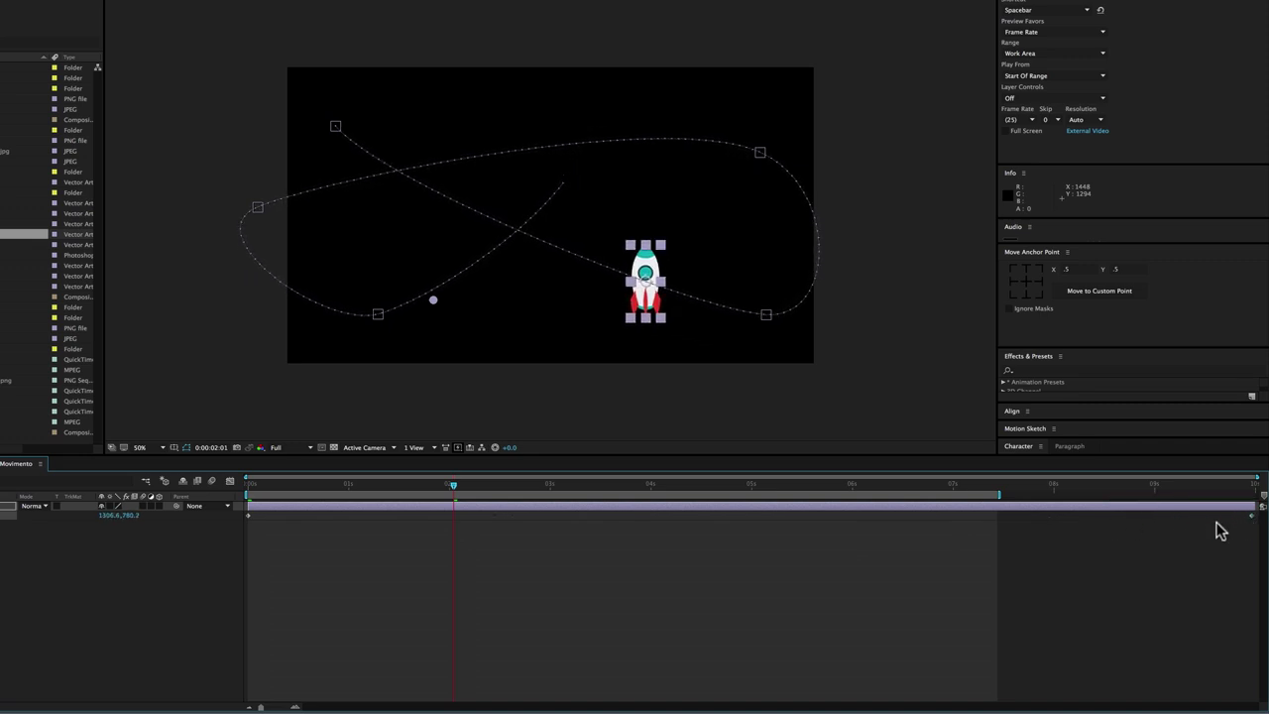
mouse_move(989, 496)
mouse_down()
mouse_move(1248, 508)
mouse_move(874, 494)
mouse_move(1251, 502)
mouse_up()
key(space)
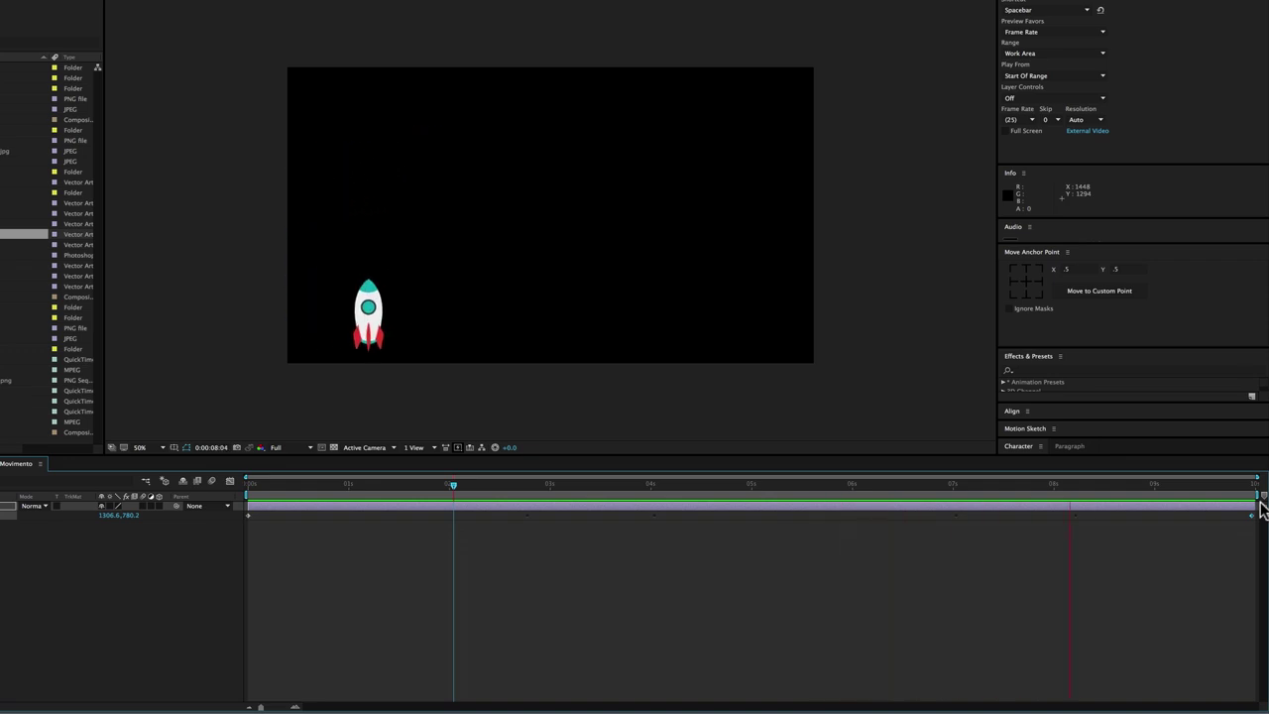
- Pull the last Position keyframe back, end the work area at the current time, and preview
click(805, 483)
mouse_move(1245, 518)
mouse_down()
mouse_move(1257, 524)
mouse_move(552, 517)
mouse_up()
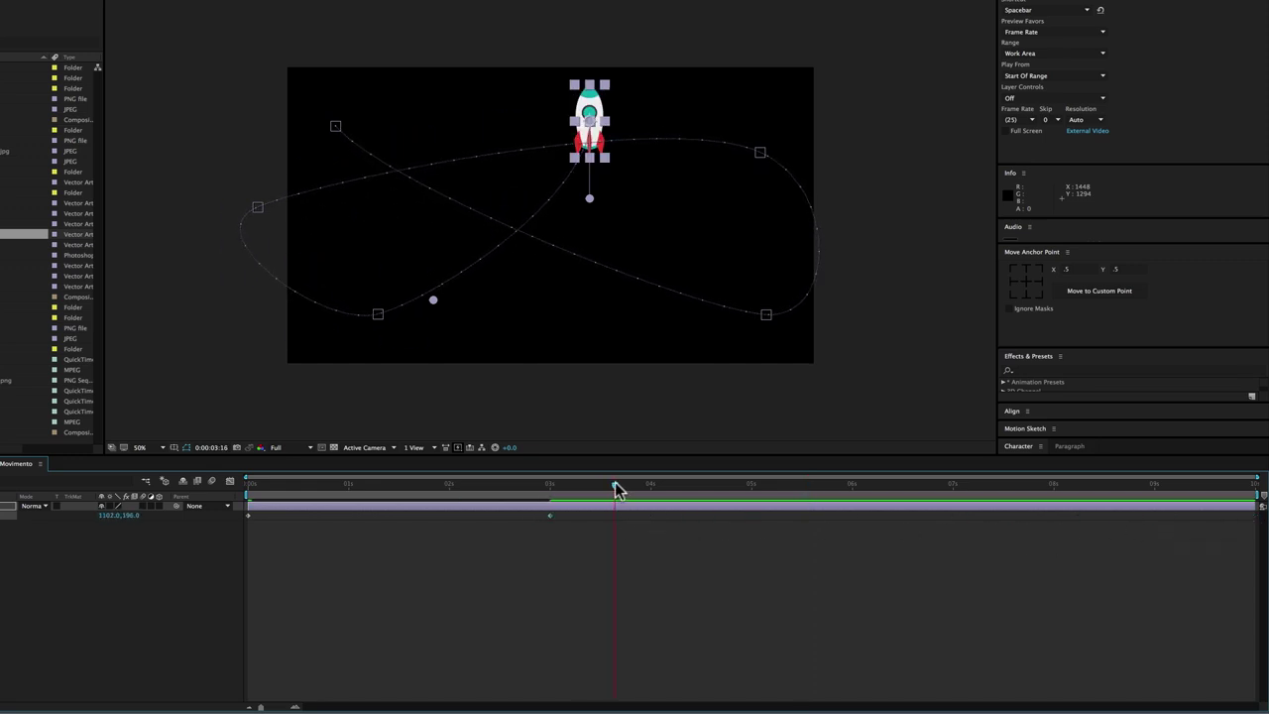
key(n)
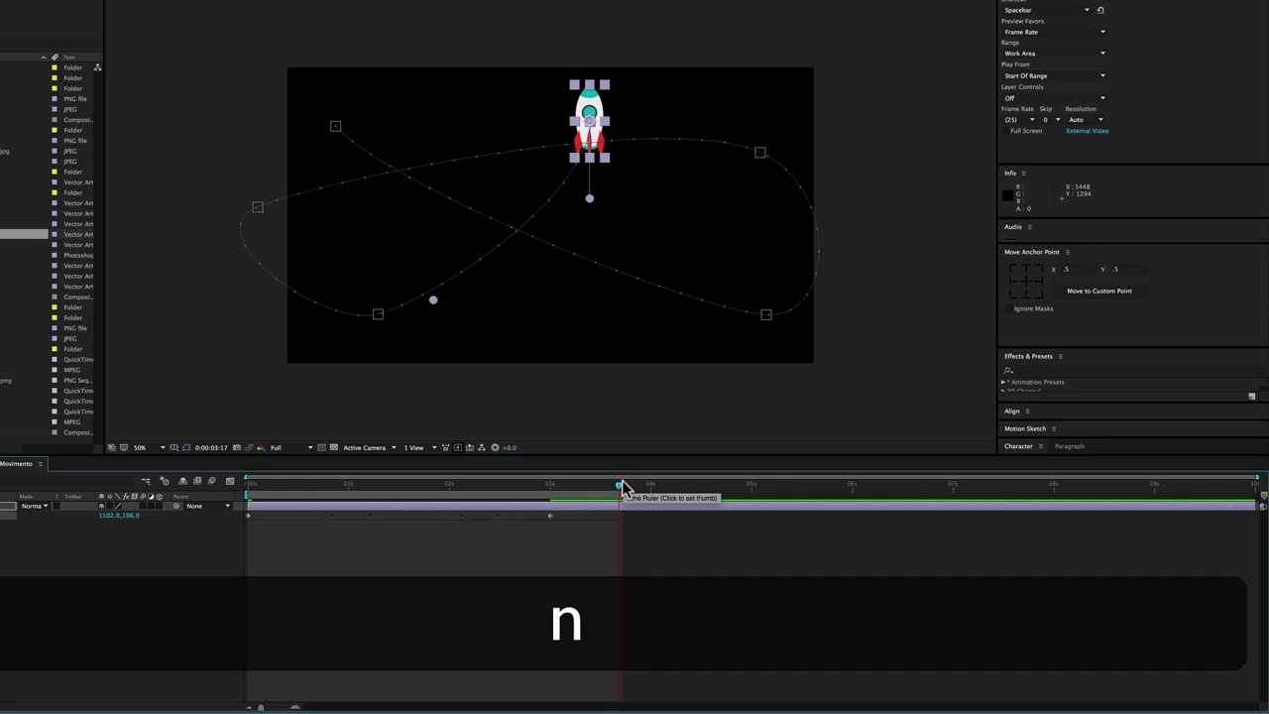
key(space)
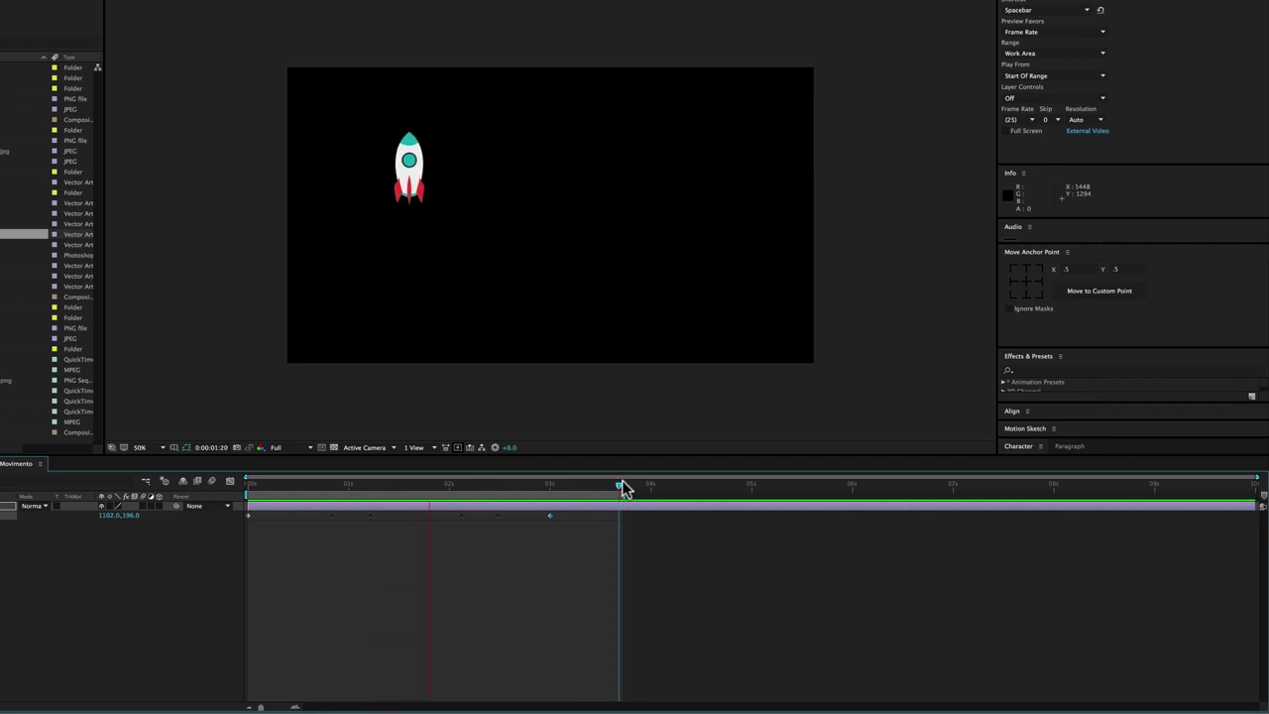
key(space)
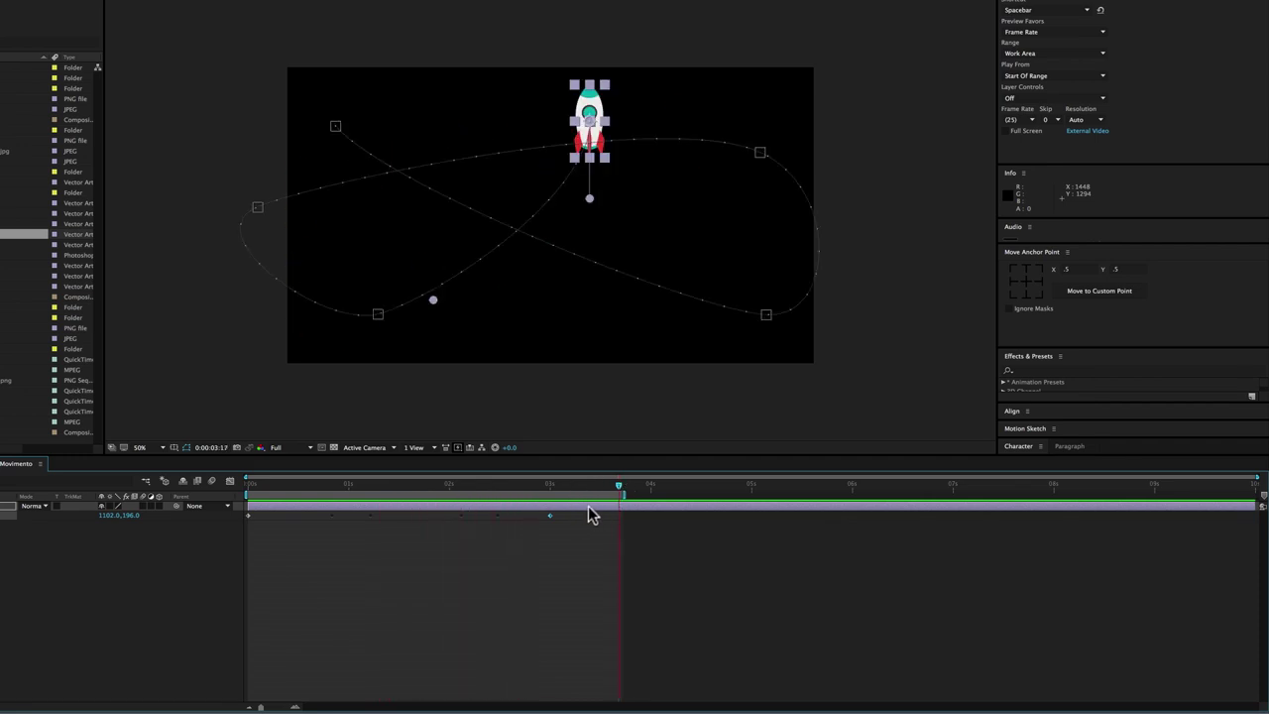
- Place the last keyframe near 5 seconds, extend the work area to 6 seconds, and select all Position keyframes
drag(565, 516, 751, 516)
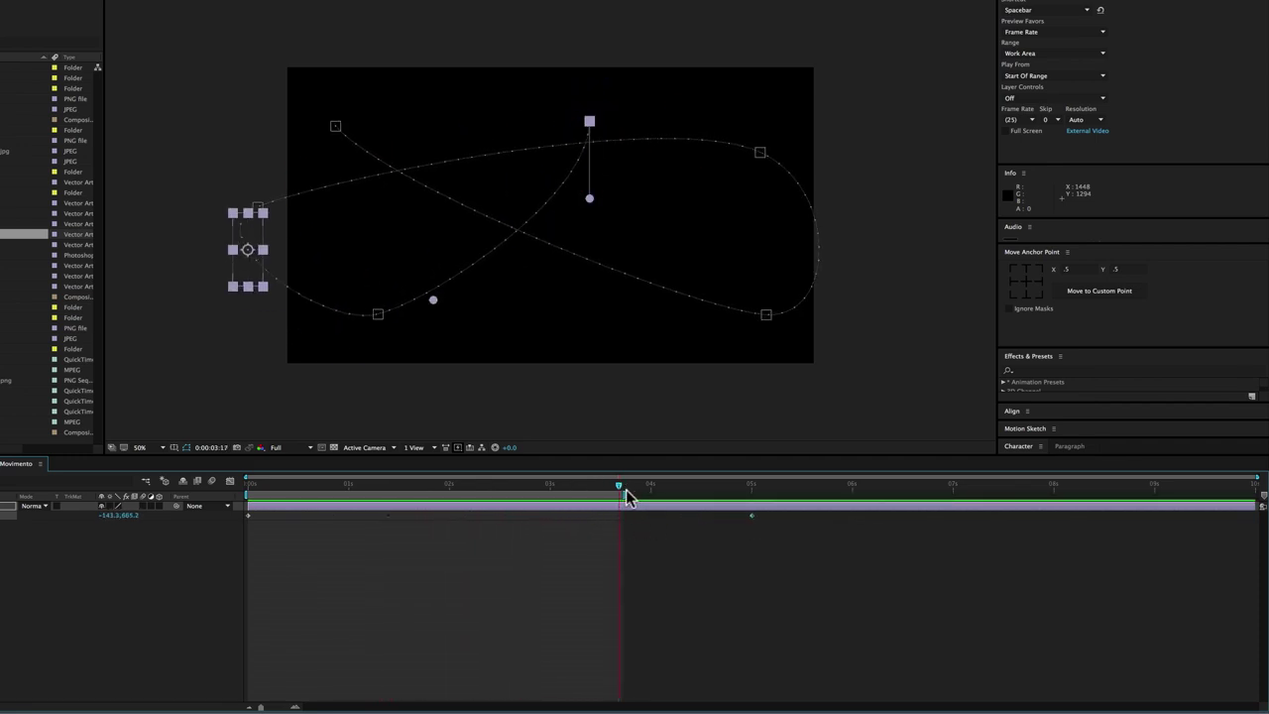
drag(618, 494, 851, 493)
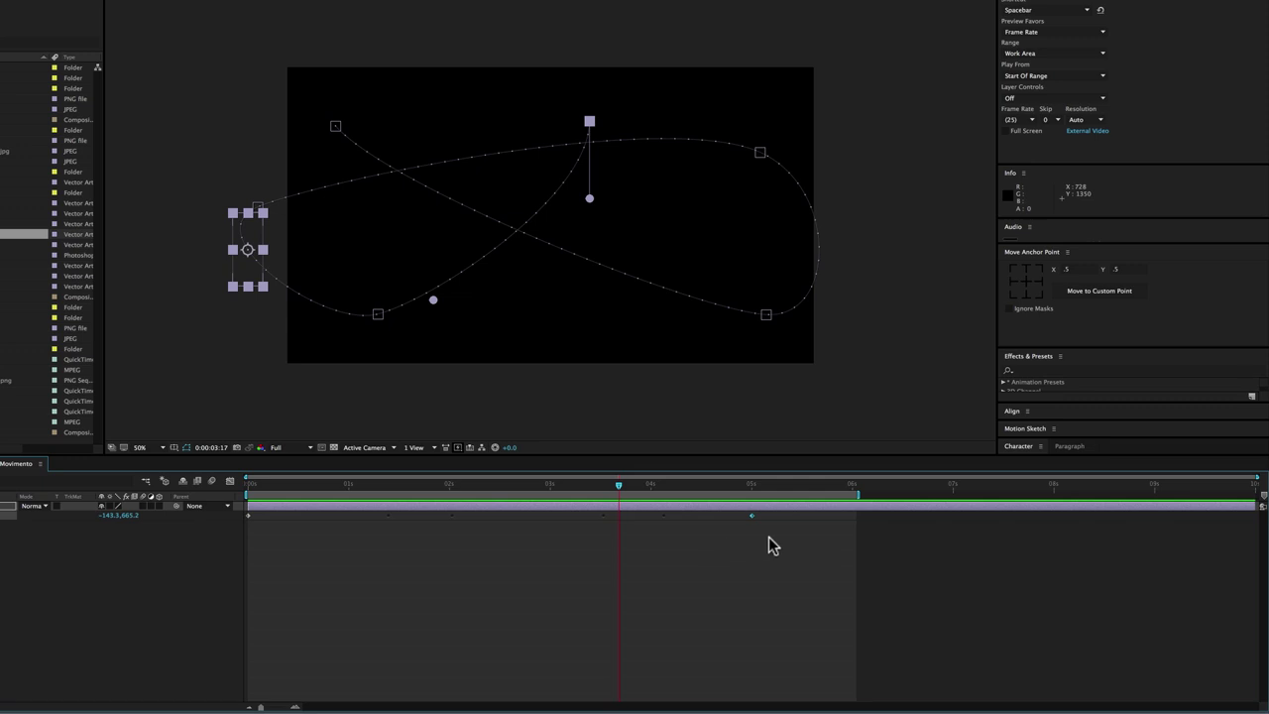
drag(772, 544, 243, 502)
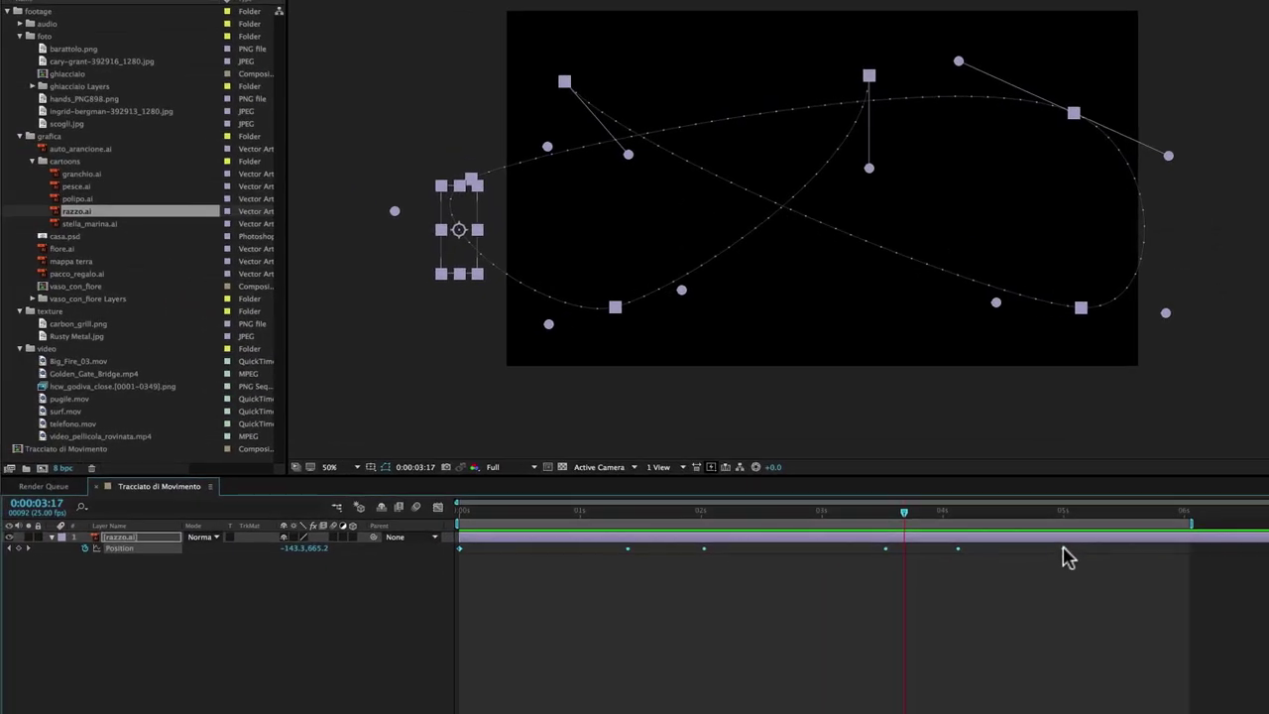
- Check the last keyframe's options, then scrub the rocket back to the start of its path
right_click(752, 516)
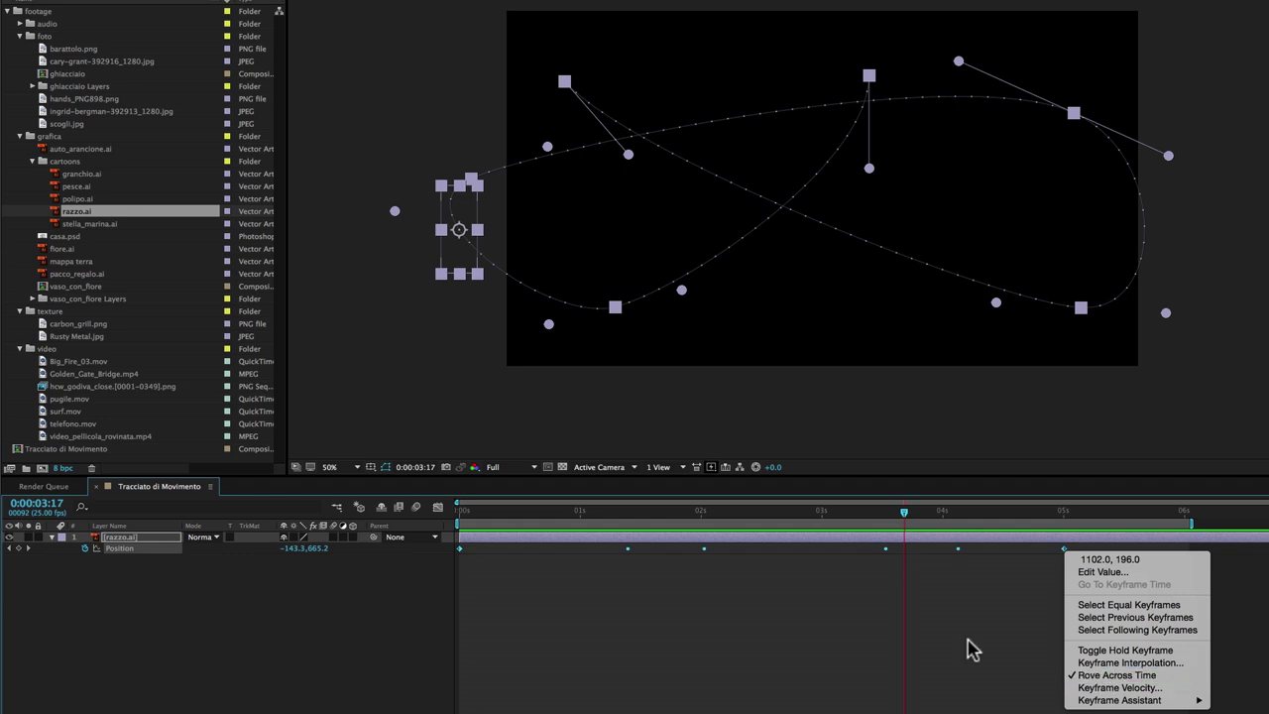
click(974, 650)
click(937, 518)
drag(936, 518, 536, 517)
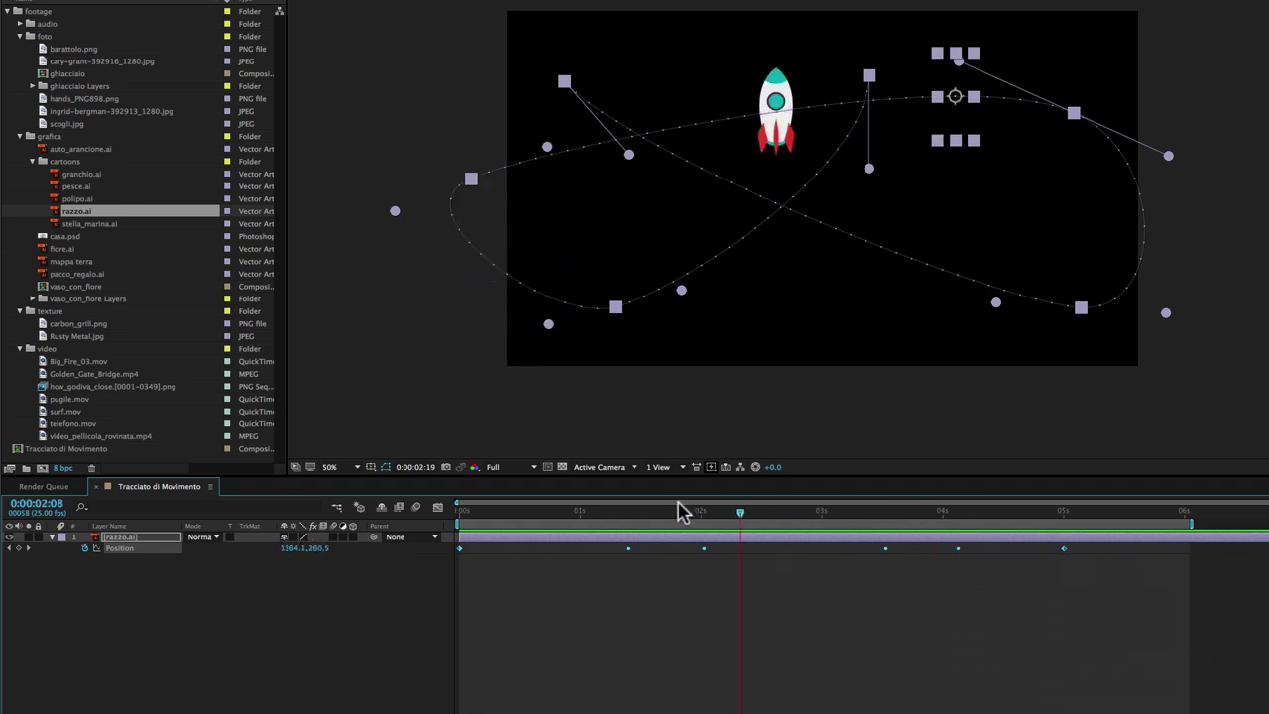
click(637, 516)
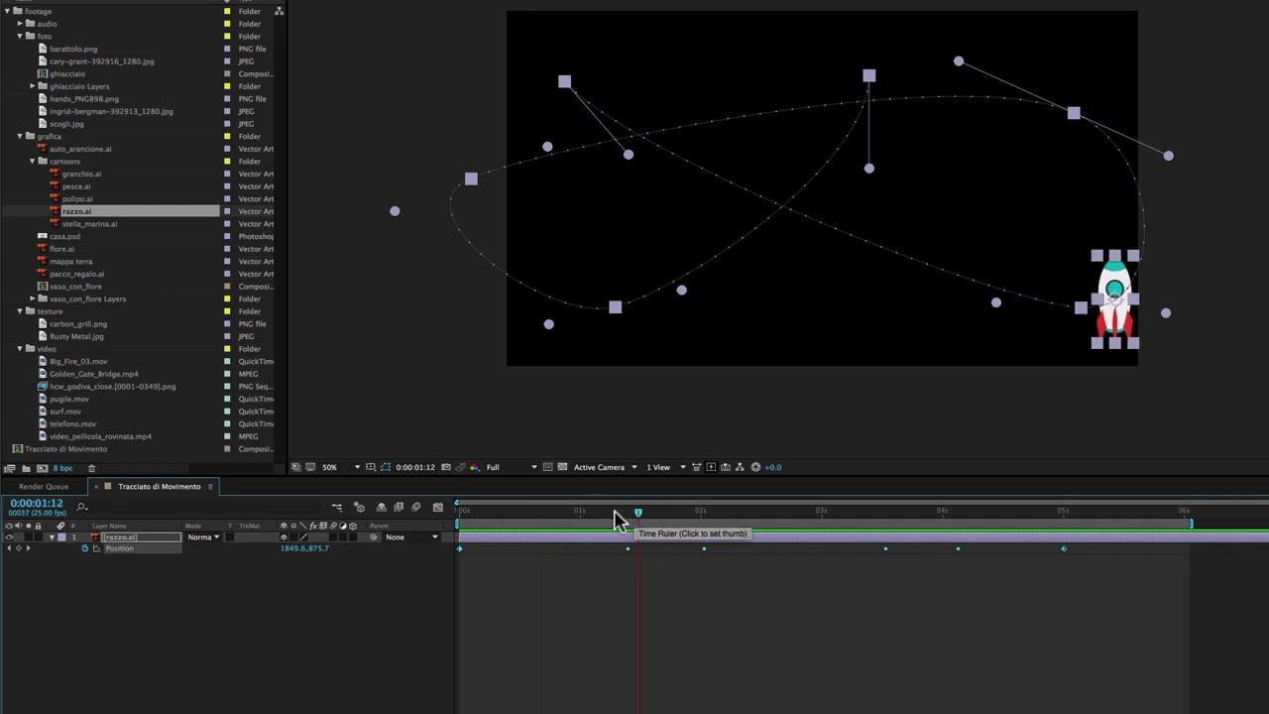
drag(615, 521, 459, 516)
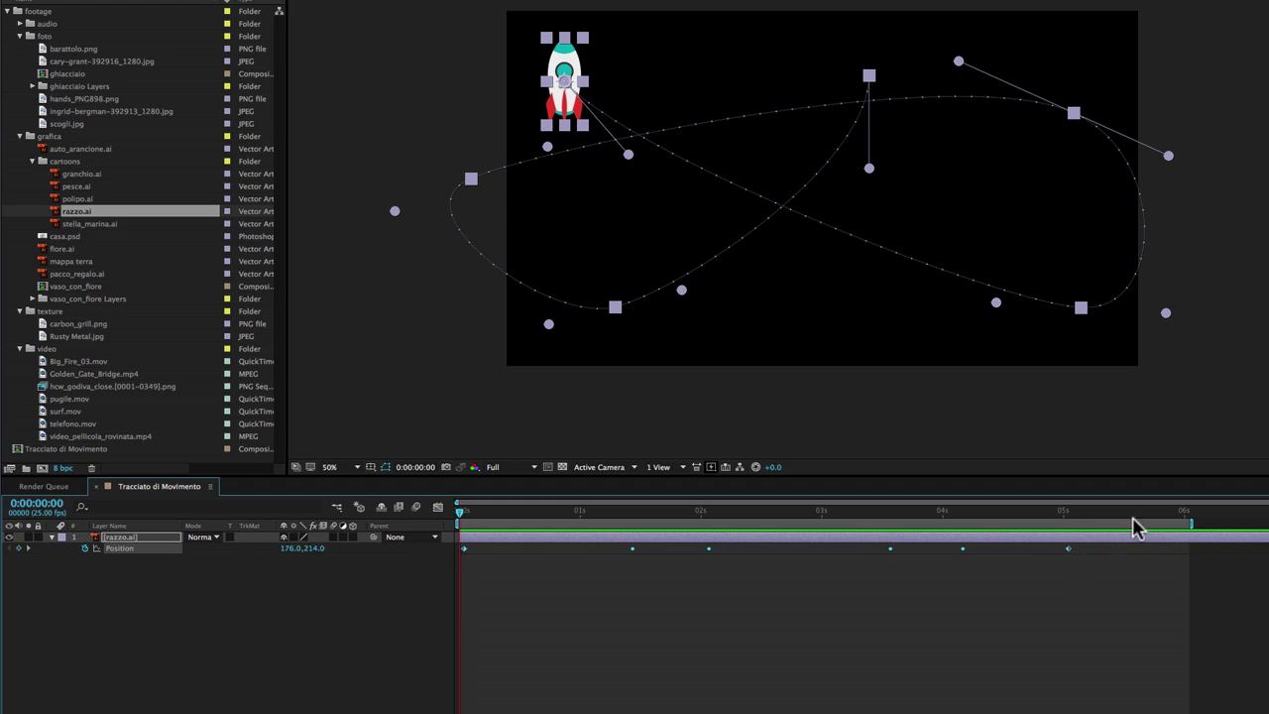
- End the work area just after the last keyframe and preview the figure-eight flight from the start
drag(1188, 522, 1152, 524)
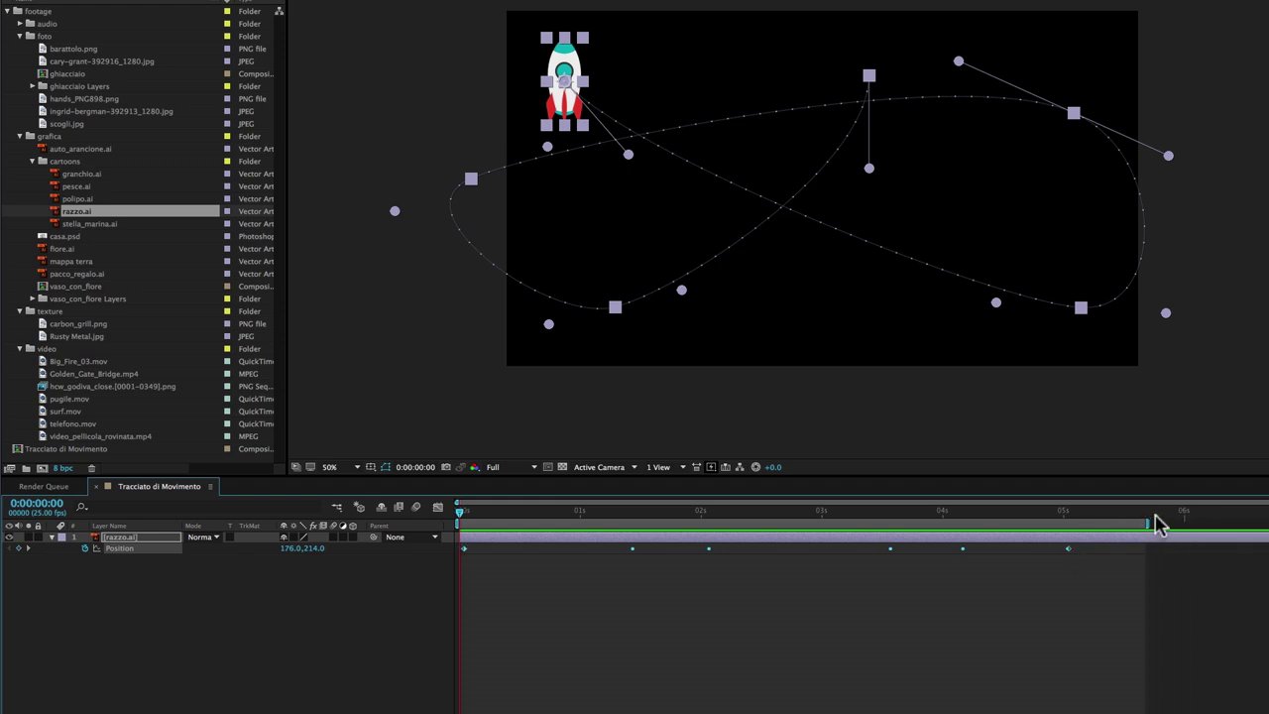
key(space)
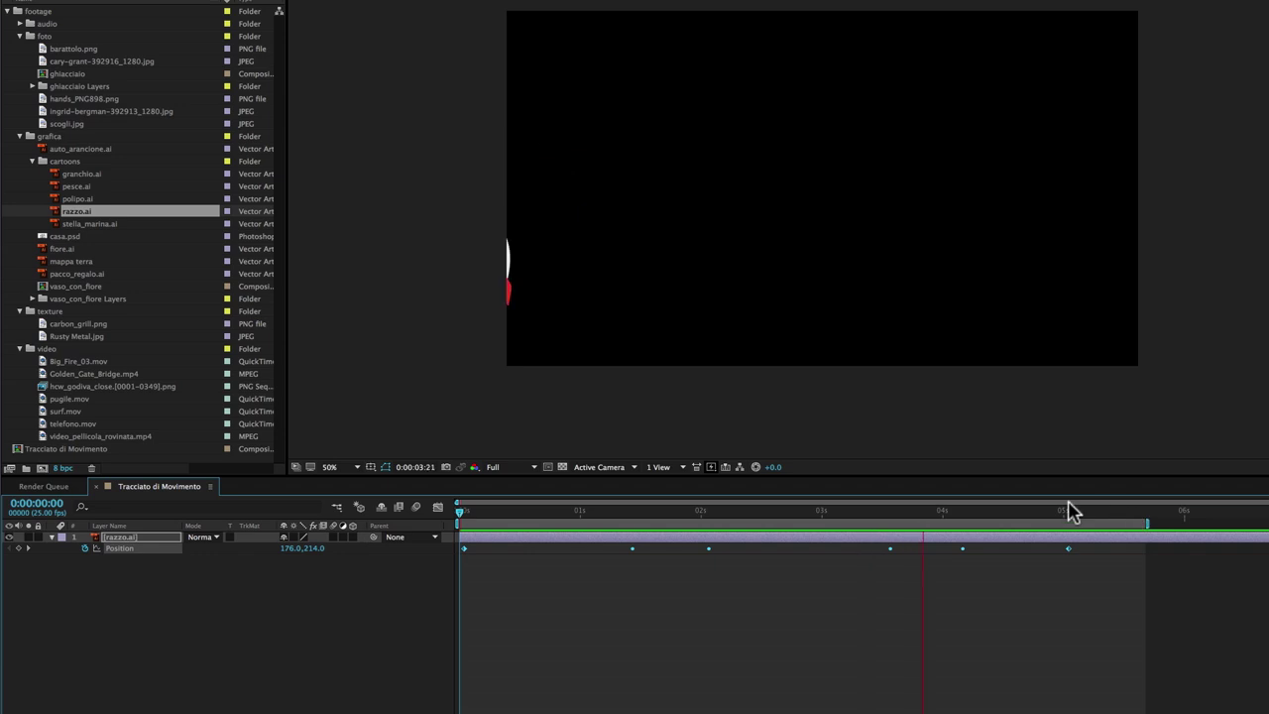
mouse_move(1071, 511)
mouse_down()
mouse_move(748, 542)
mouse_move(803, 538)
mouse_up()
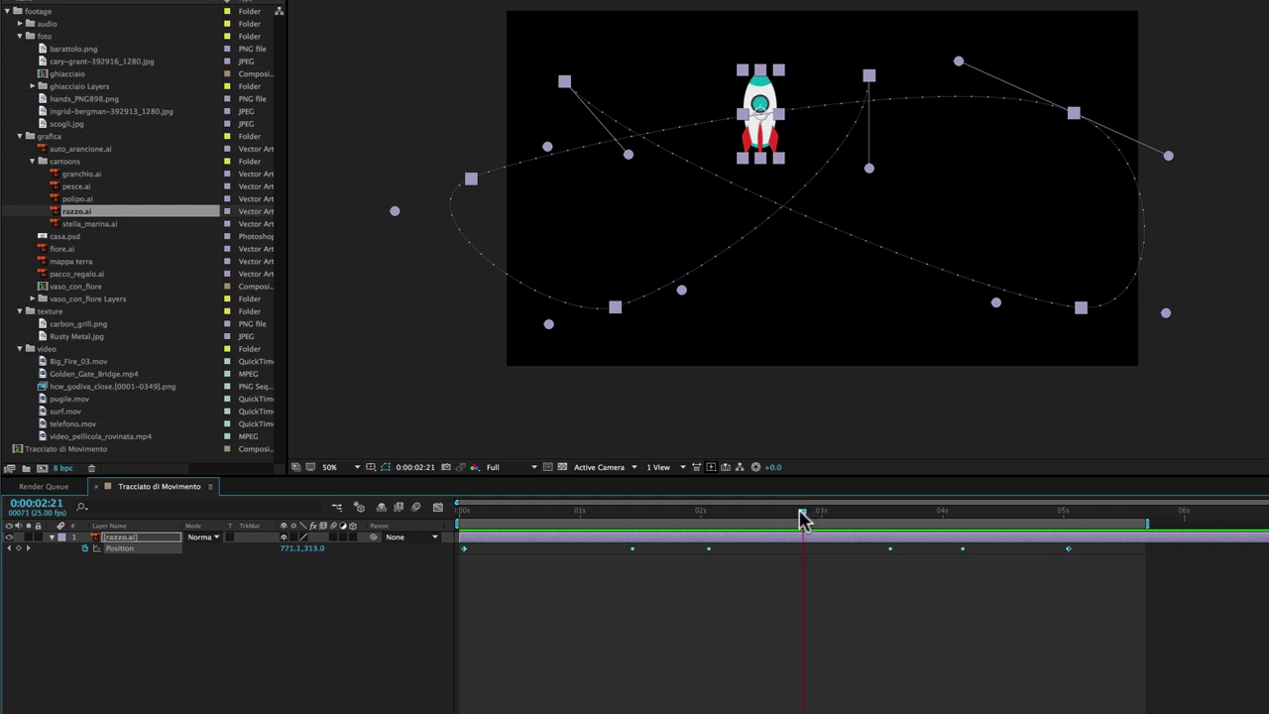
drag(803, 520, 459, 532)
key(space)
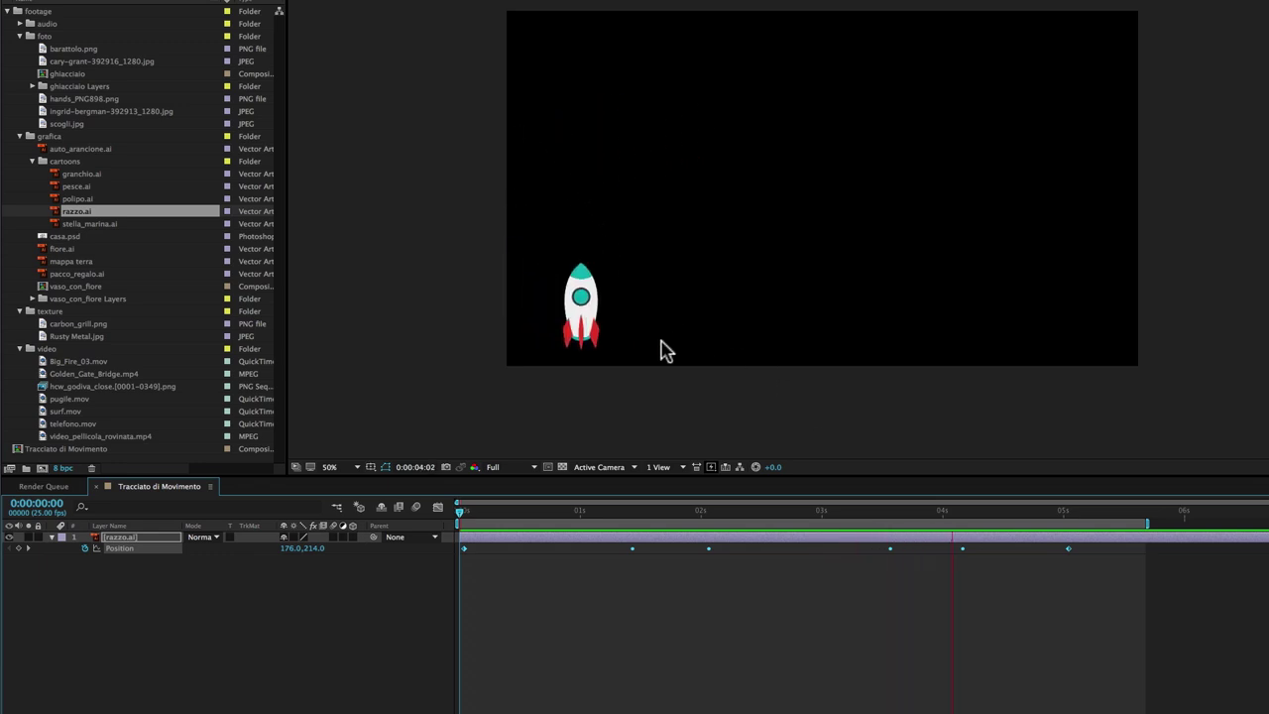
click(1021, 514)
drag(1021, 515, 699, 526)
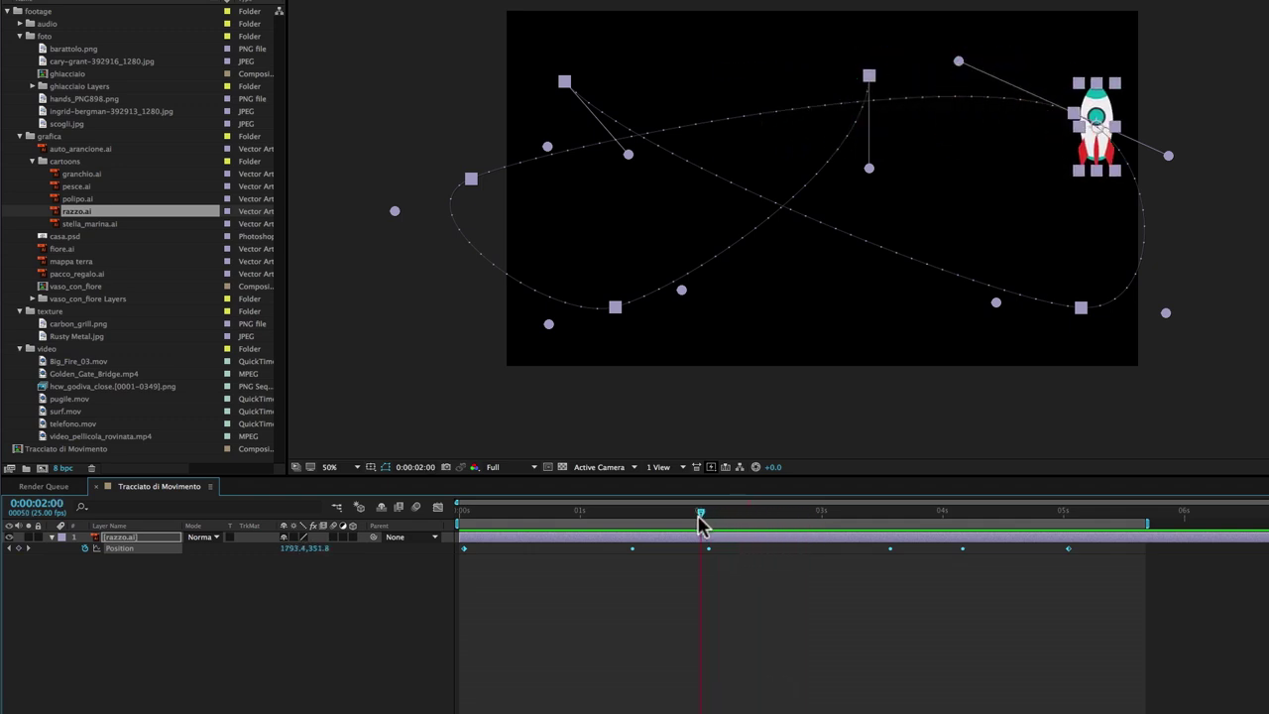
- Show the rocket's Rotation property with Shift+R and try tilts of 127° and about 55°
key(shift)
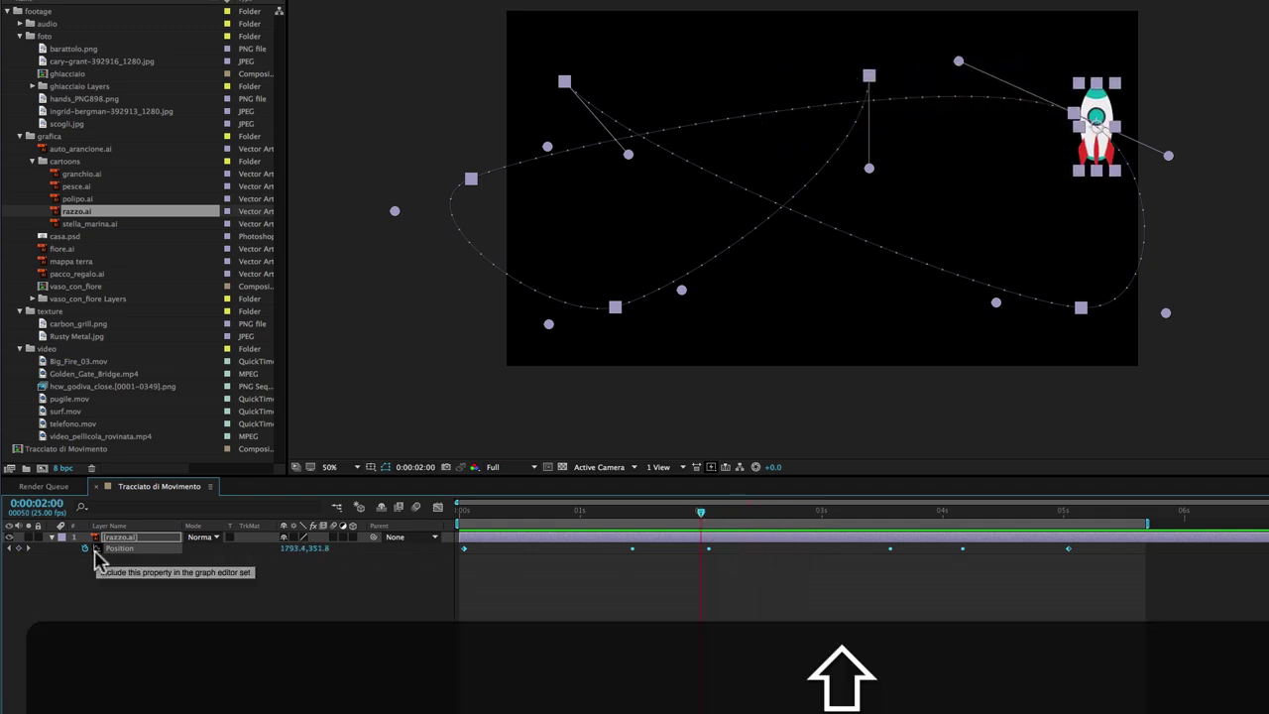
key(shift+r)
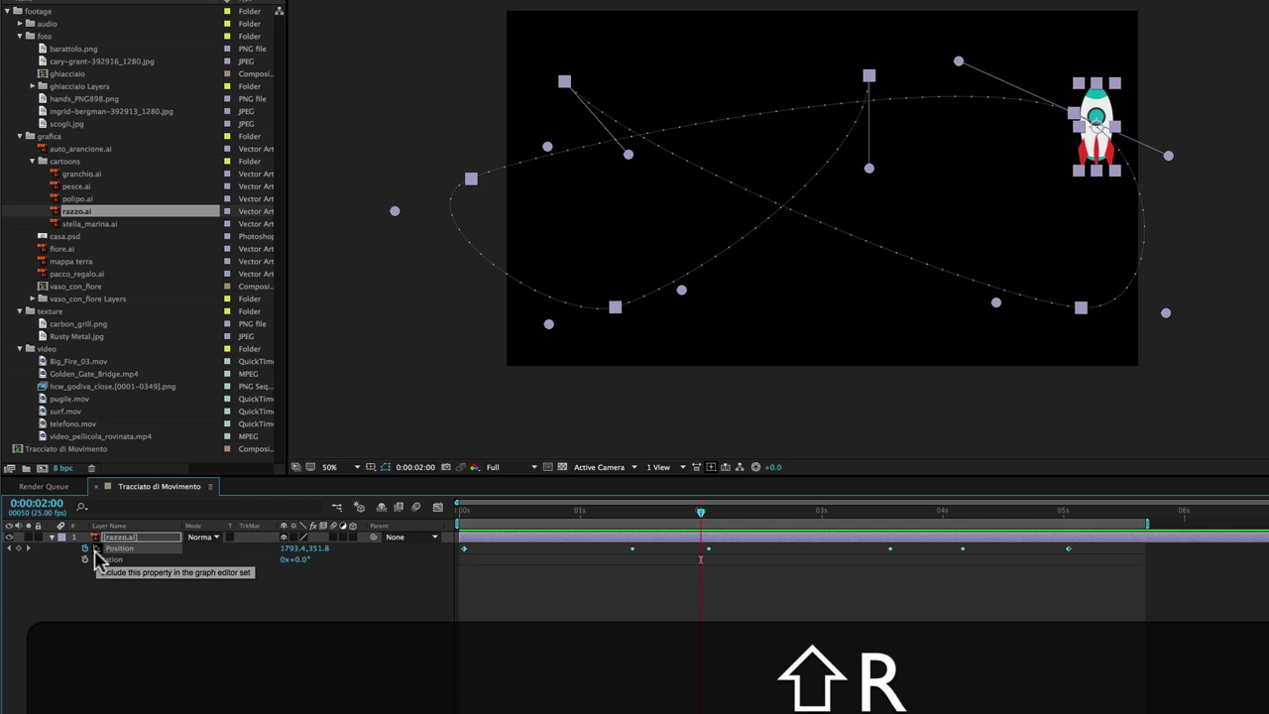
drag(302, 561, 382, 555)
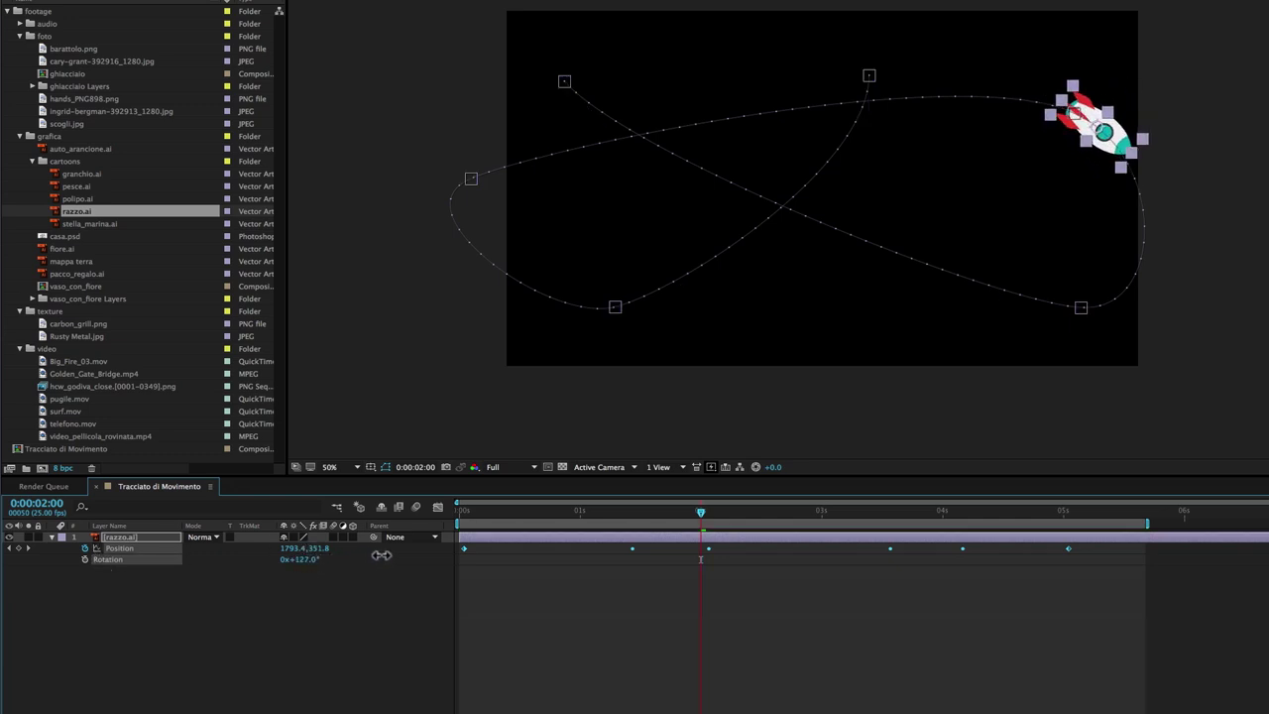
drag(634, 525, 989, 552)
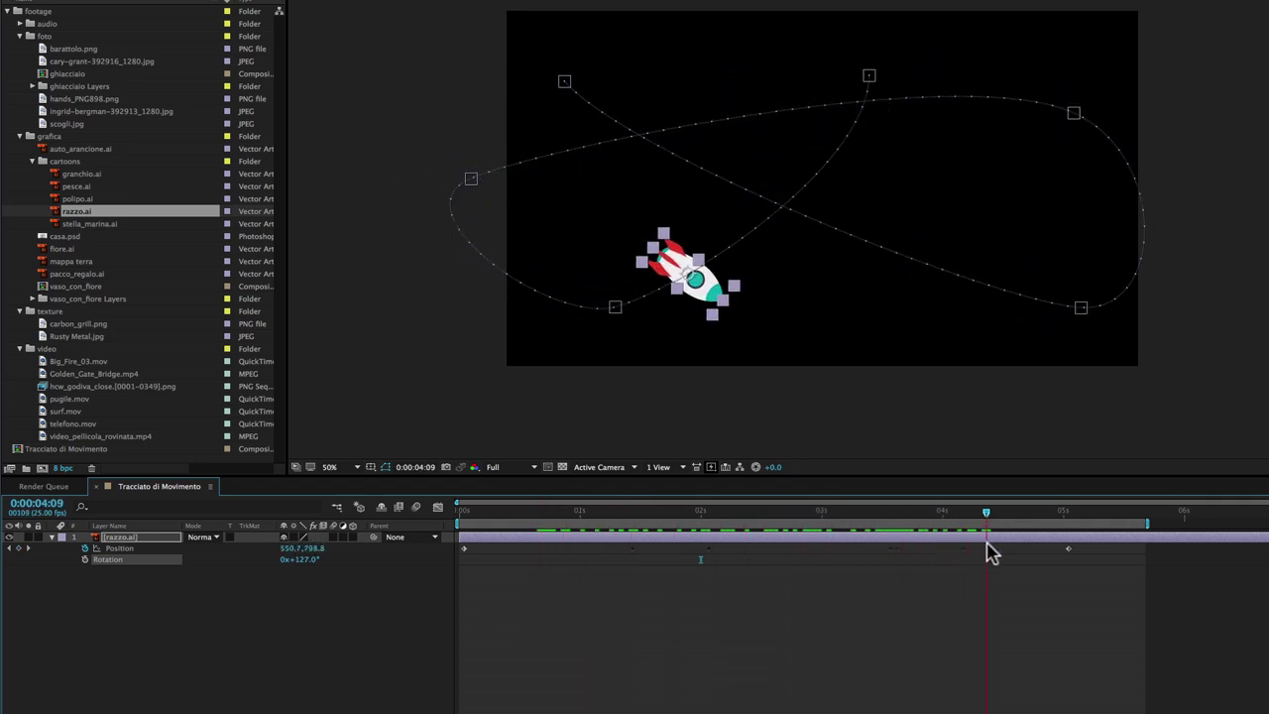
drag(297, 559, 268, 563)
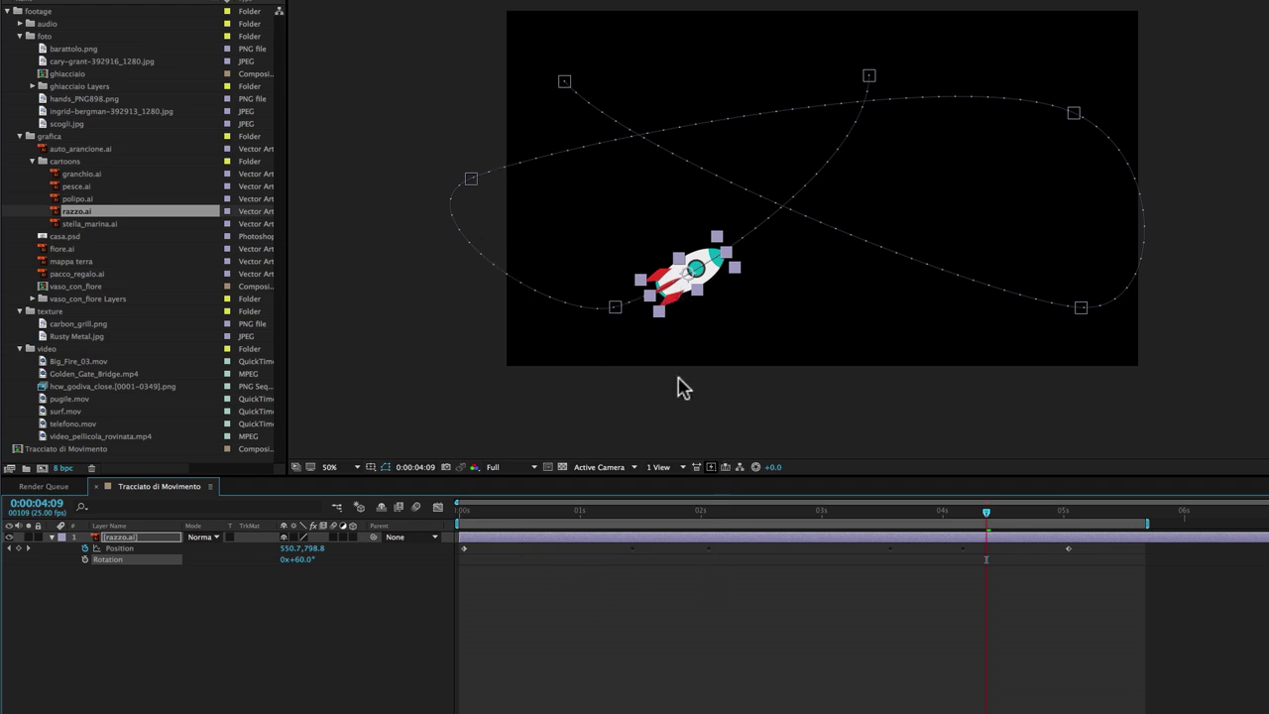
- Reset the rocket's Rotation to 0° and scrub it along its path to 2:12
click(301, 560)
text(0)
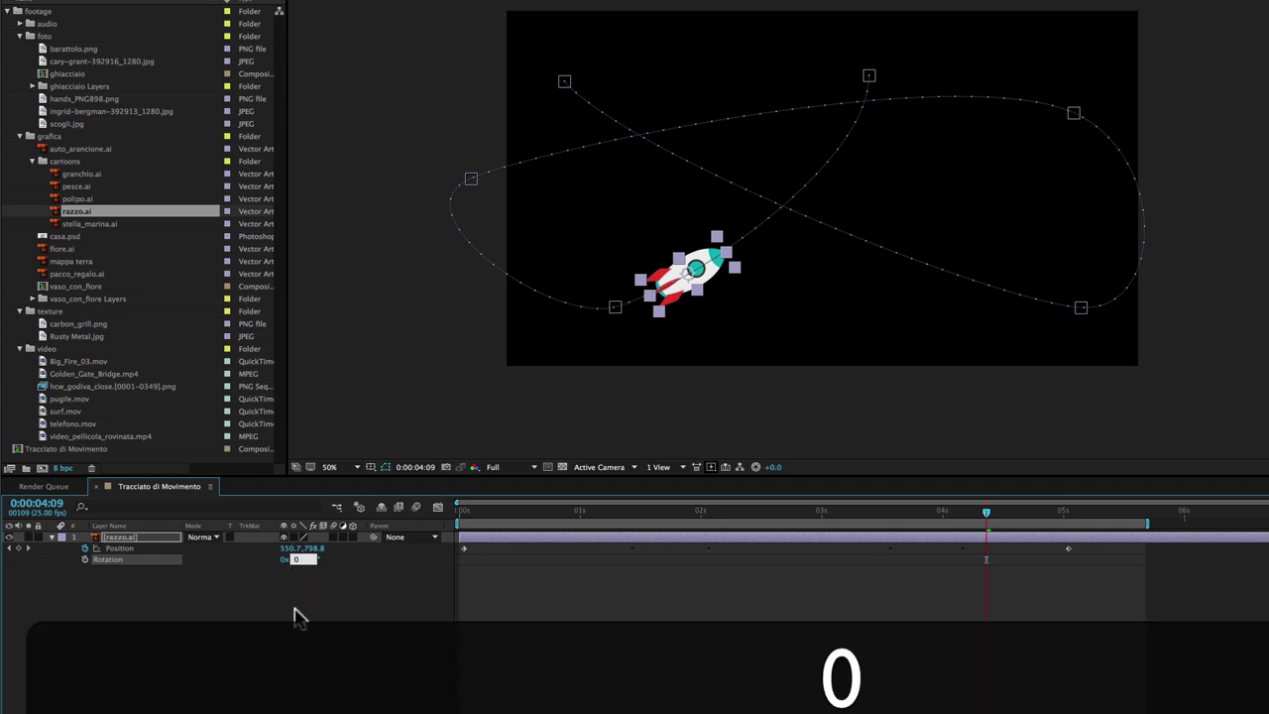
key(Return)
click(666, 514)
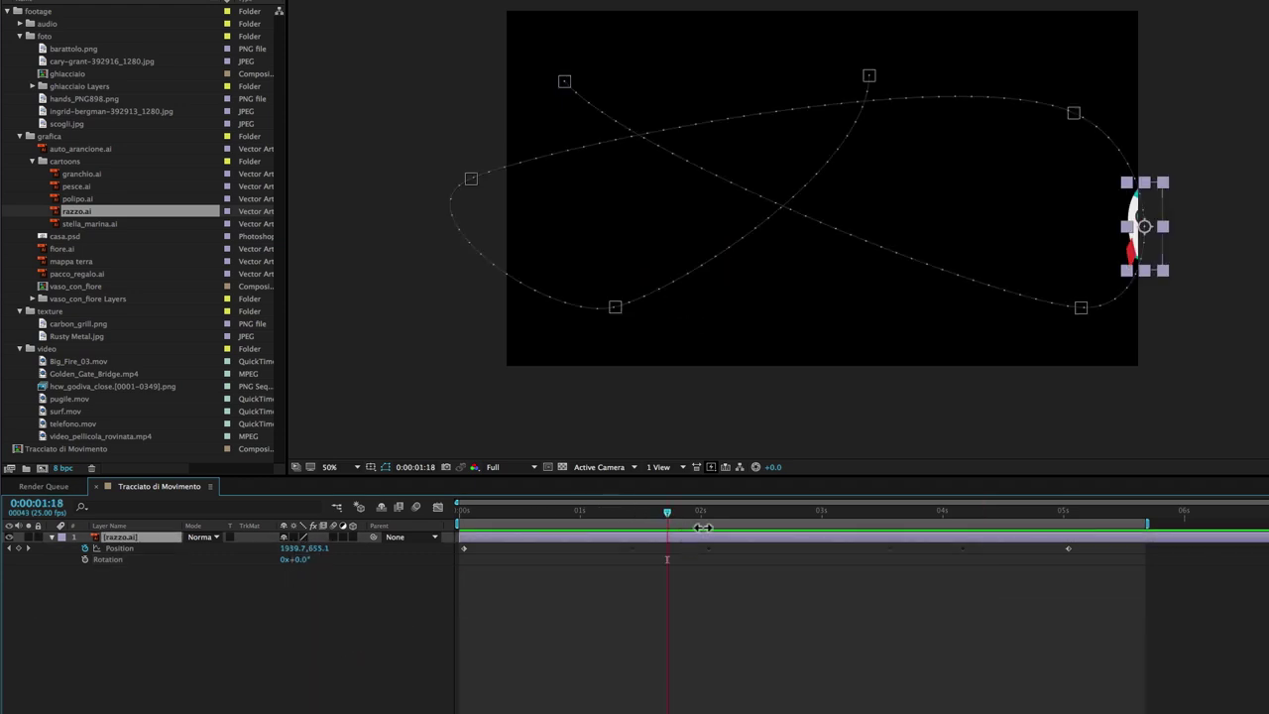
drag(696, 515, 759, 514)
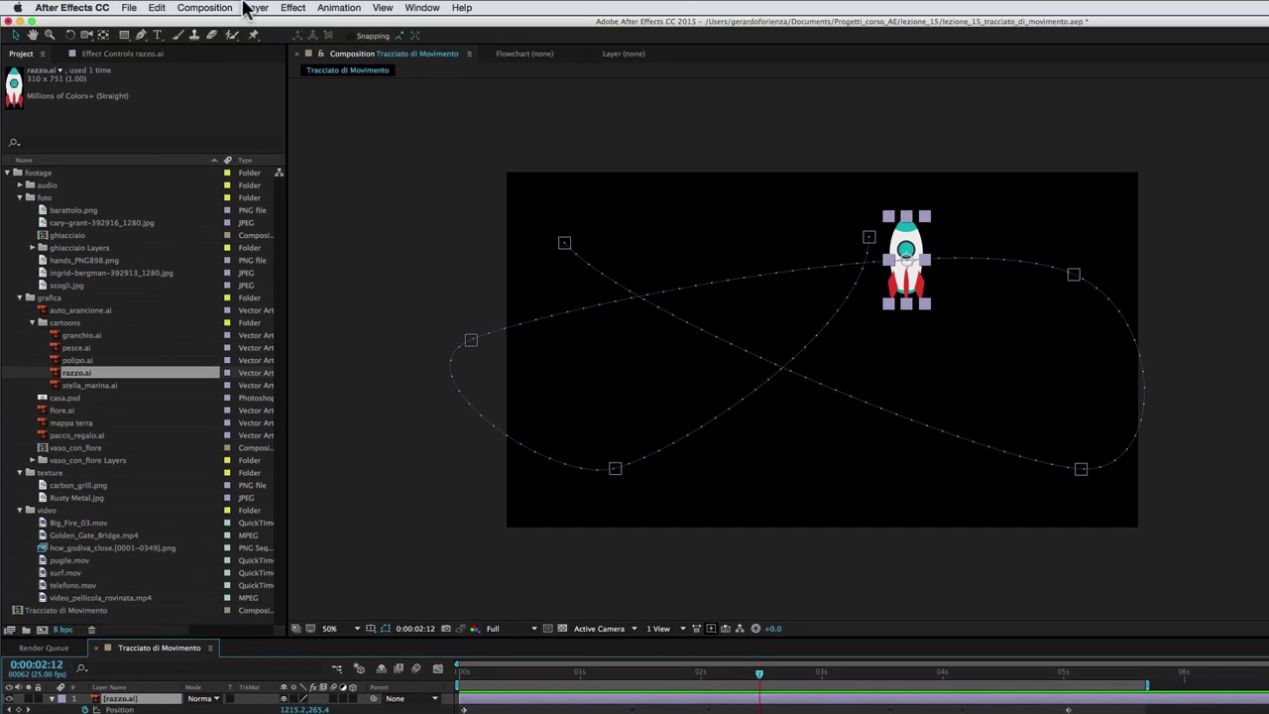
- Apply Layer > Transform > Auto-Orient with Orient Along Path to the rocket
click(255, 8)
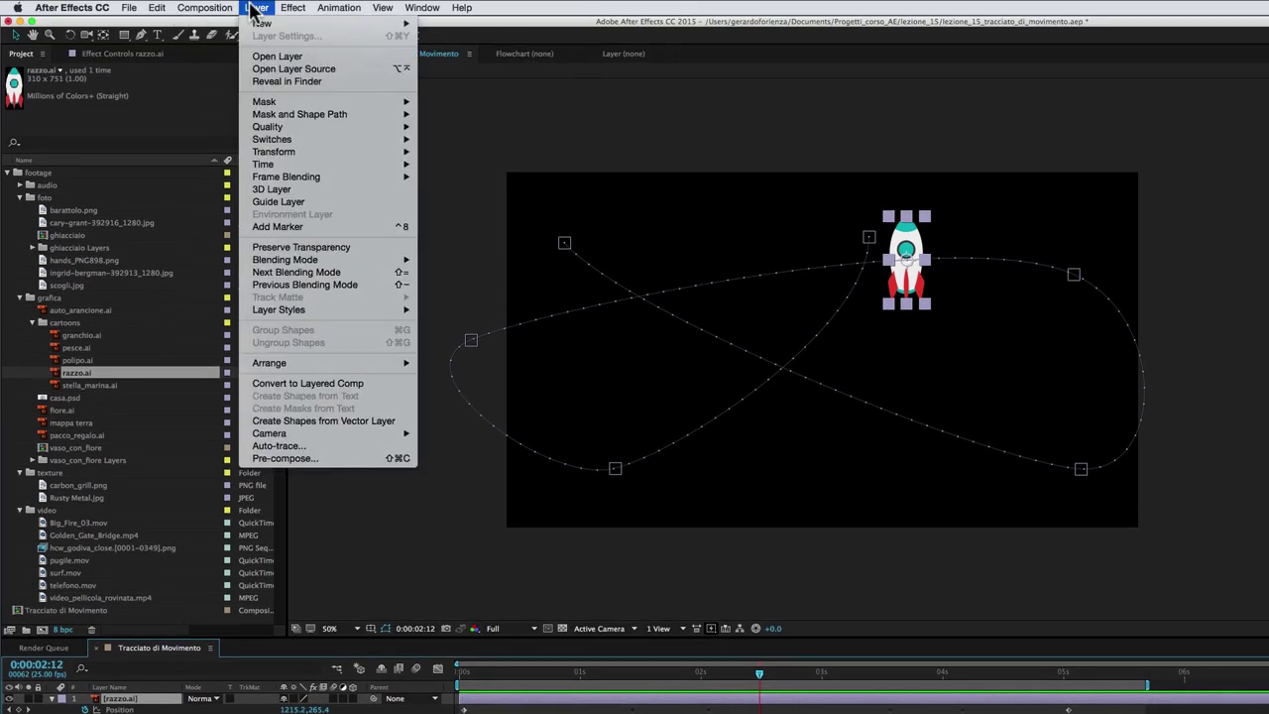
mouse_move(260, 154)
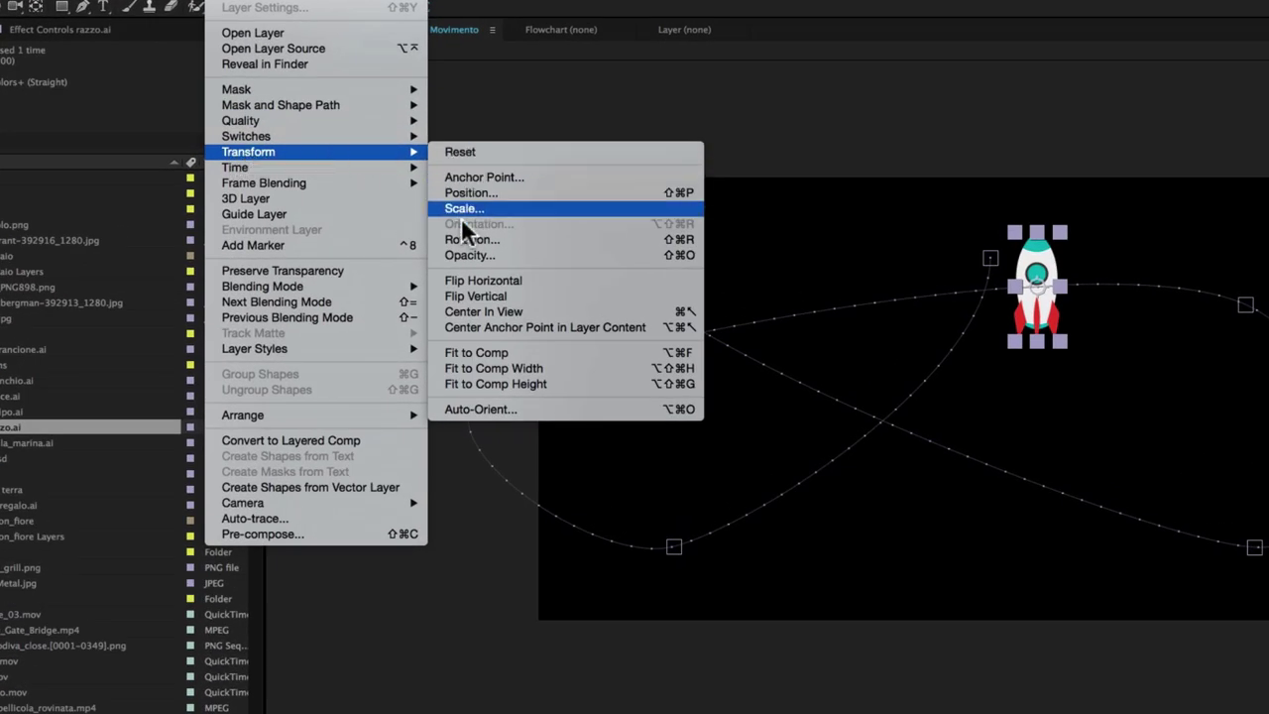
click(468, 409)
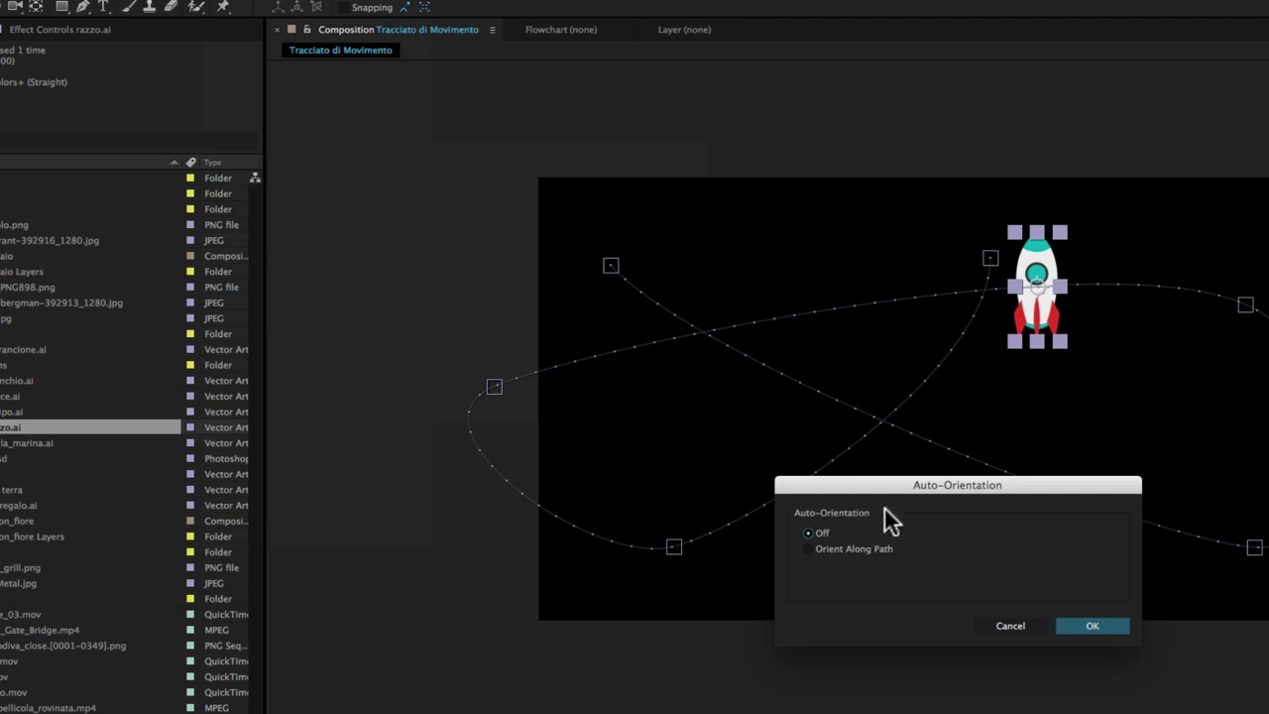
drag(886, 491, 839, 436)
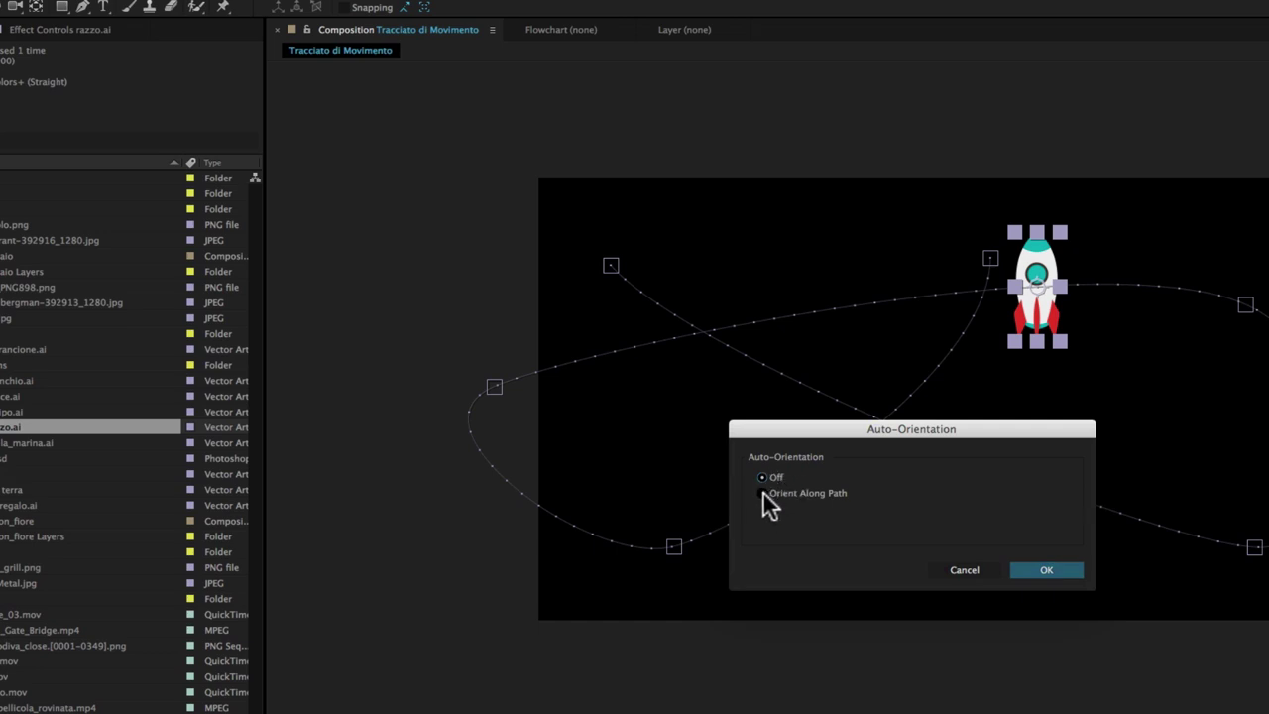
click(1046, 570)
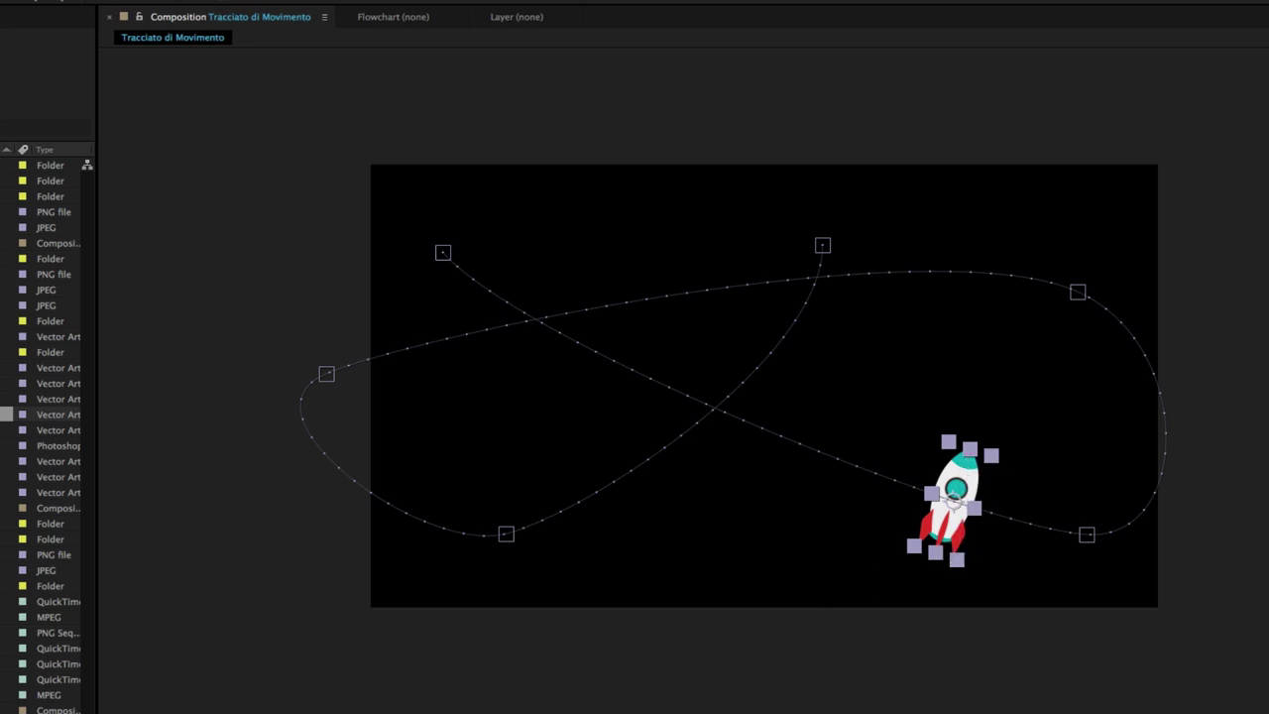
- Play the preview to watch the rocket turn along the figure-eight curves
key(space)
key(space)
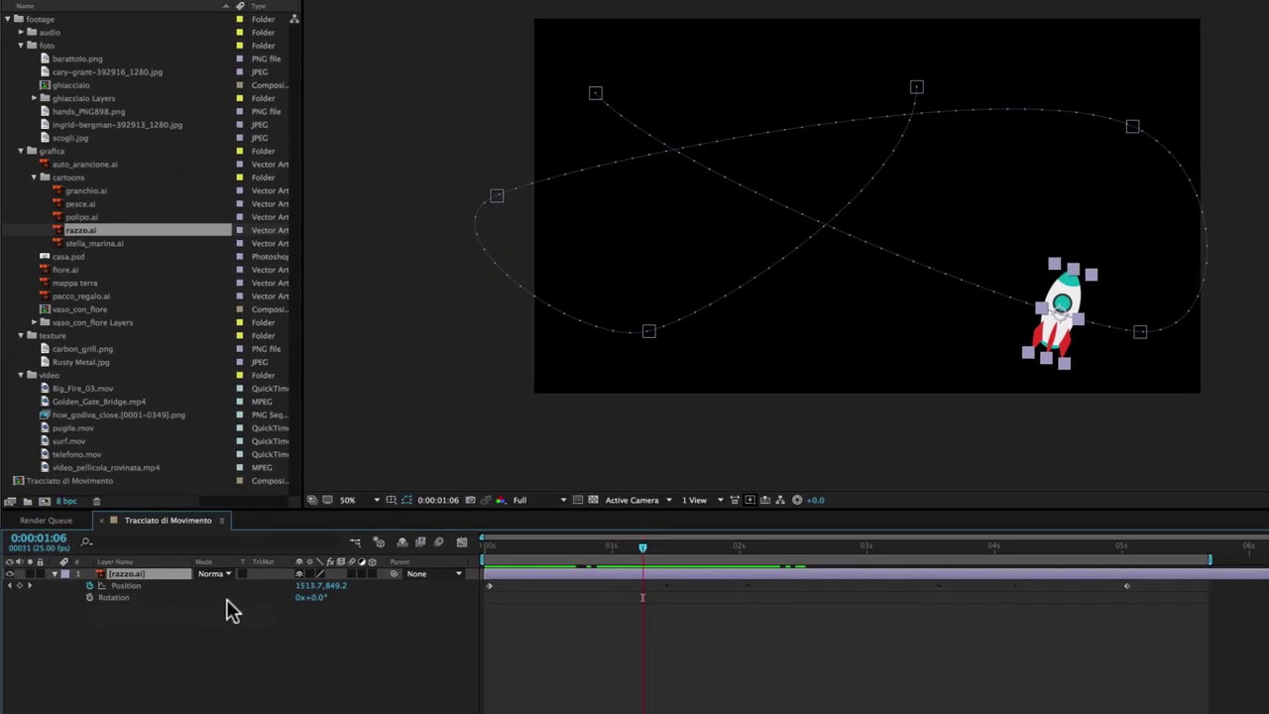
- Set the rocket's Rotation to 90° so its nose points along the path
drag(319, 598, 379, 602)
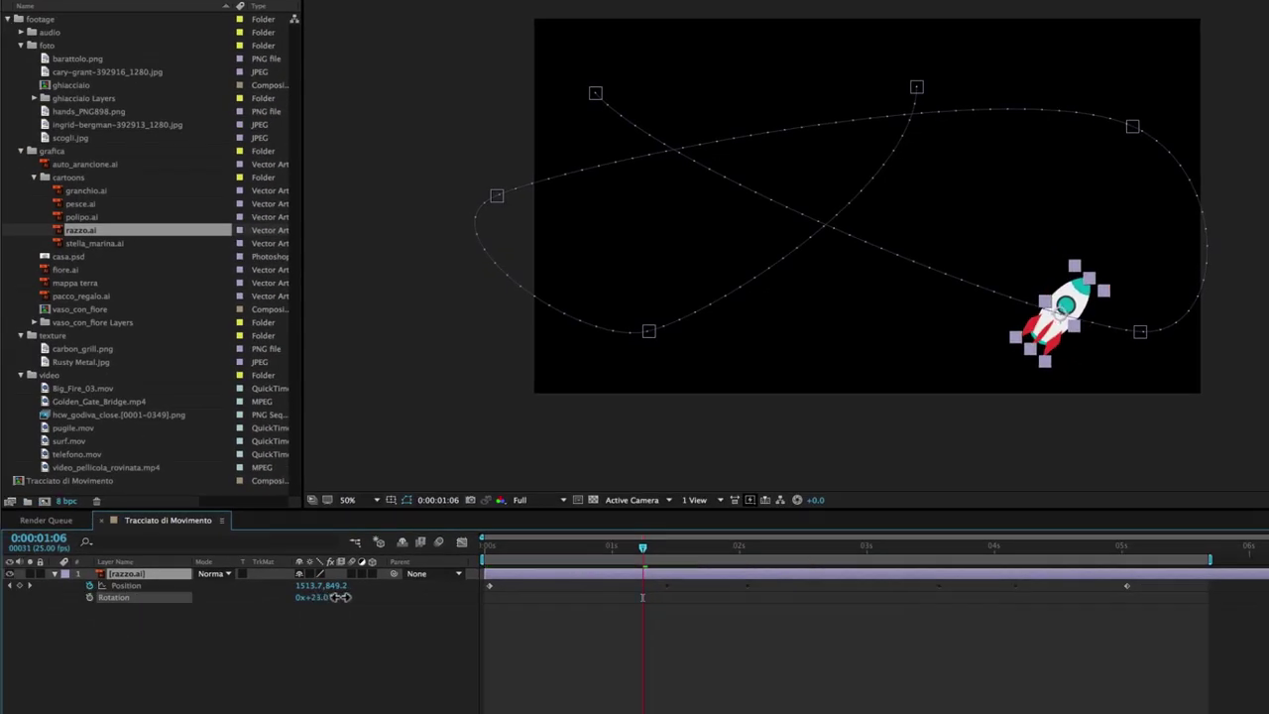
click(319, 596)
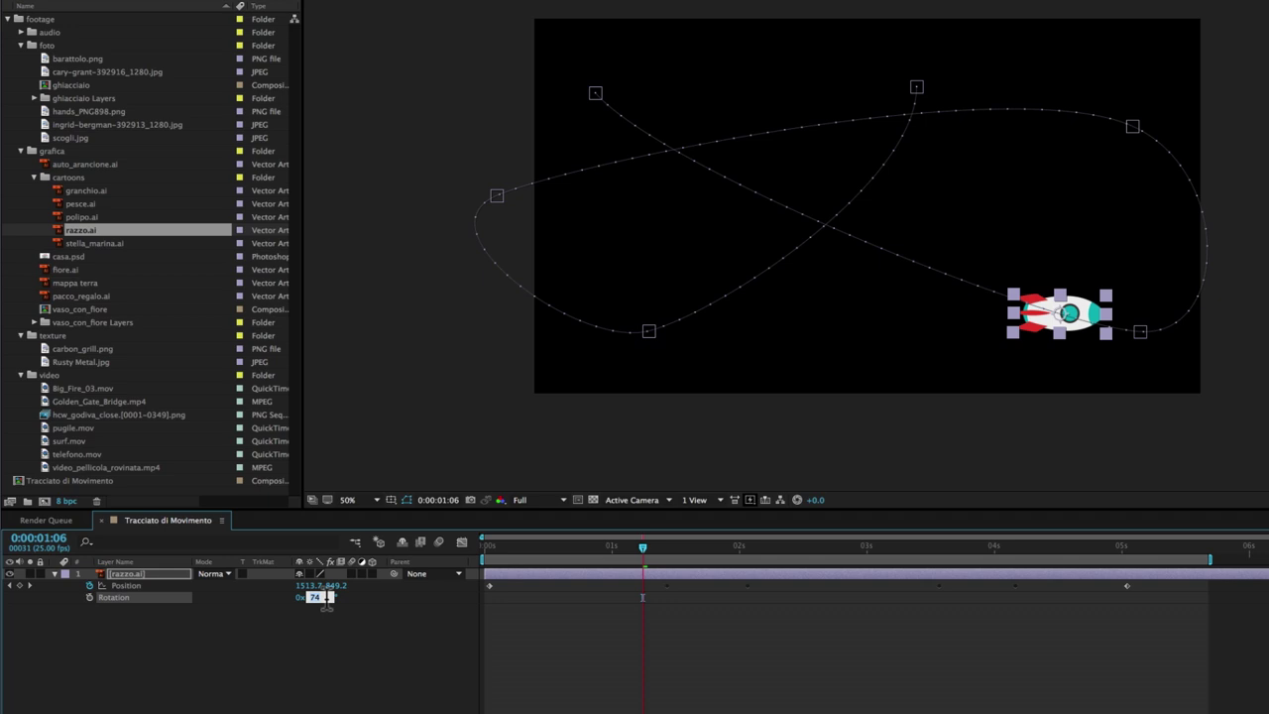
text(90)
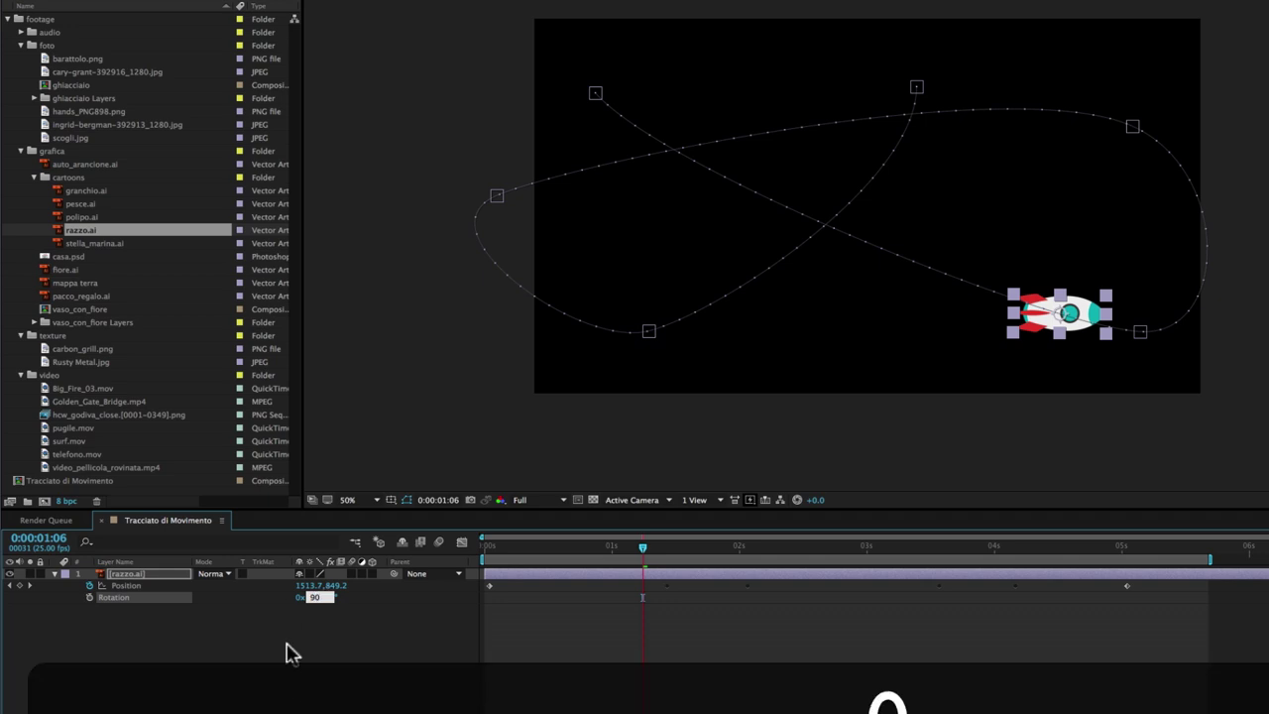
click(295, 684)
- Reselect the rocket and preview its nose-first flight around the figure-eight
click(549, 575)
mouse_move(643, 547)
mouse_down()
mouse_move(980, 565)
mouse_move(938, 555)
mouse_up()
key(space)
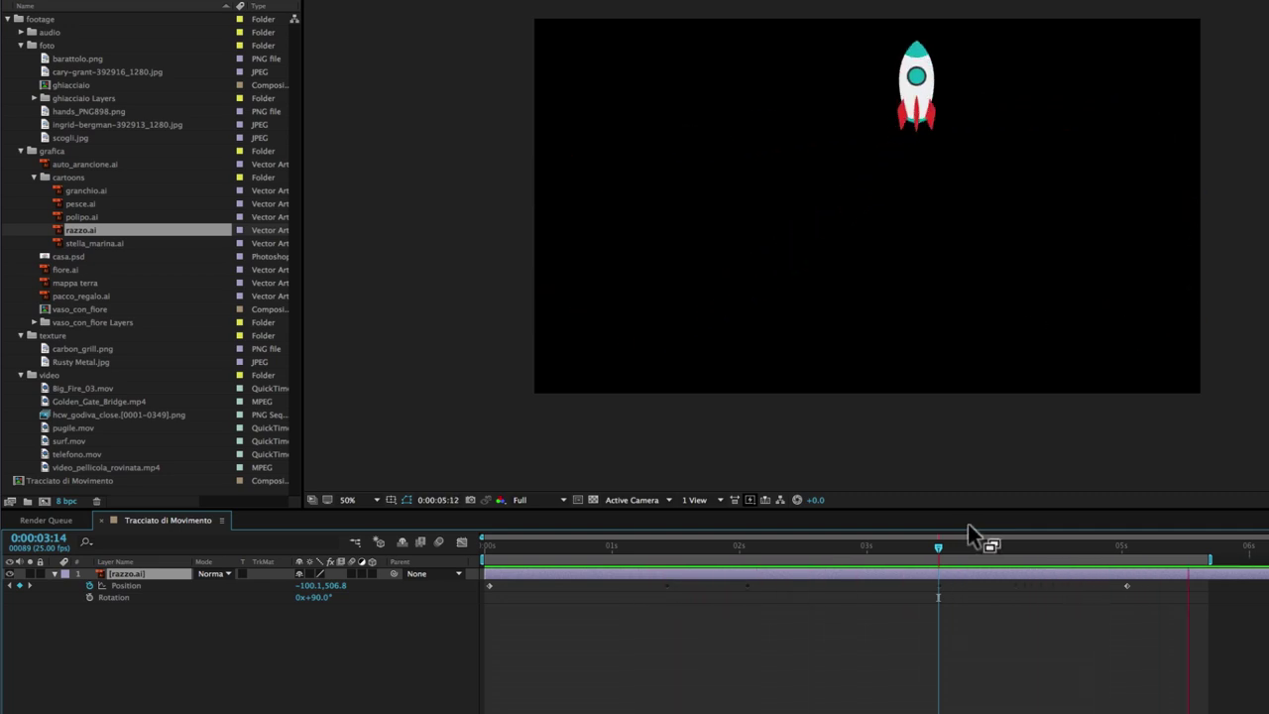
click(794, 545)
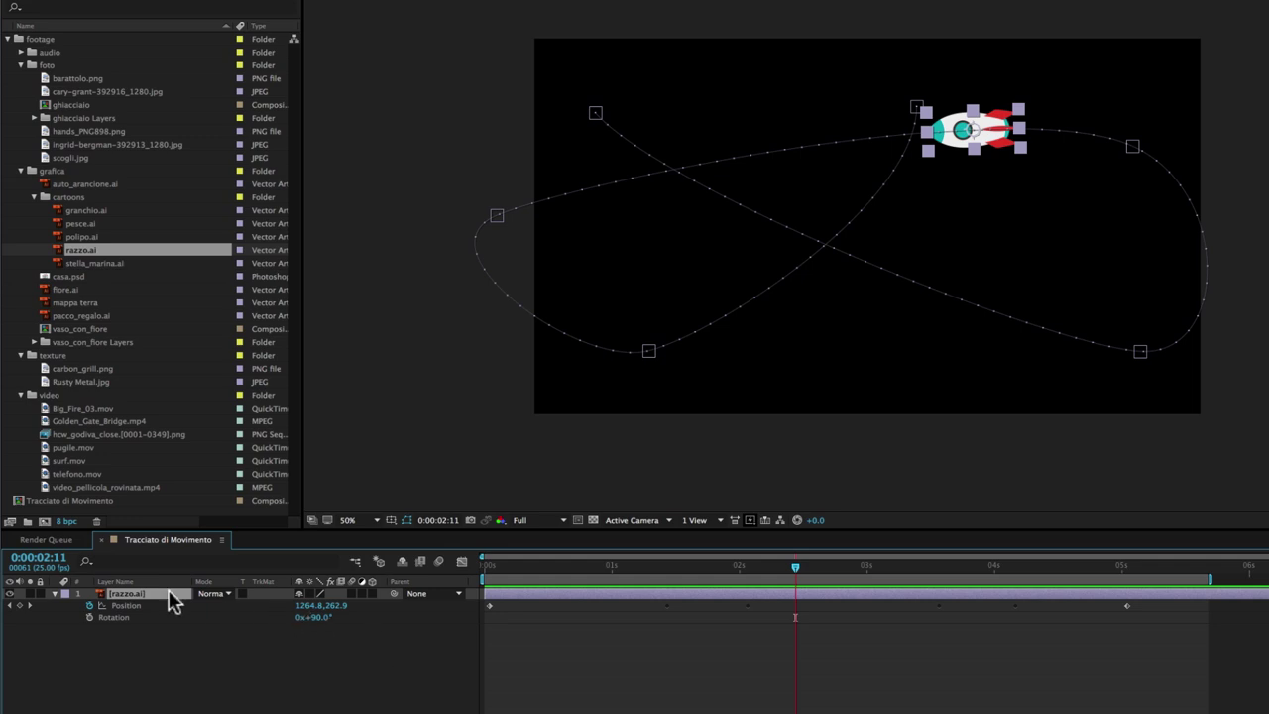
- Delete razzo.ai, add pesce.ai, shrink it and place it below the bottom-left edge at 0 s
key(Delete)
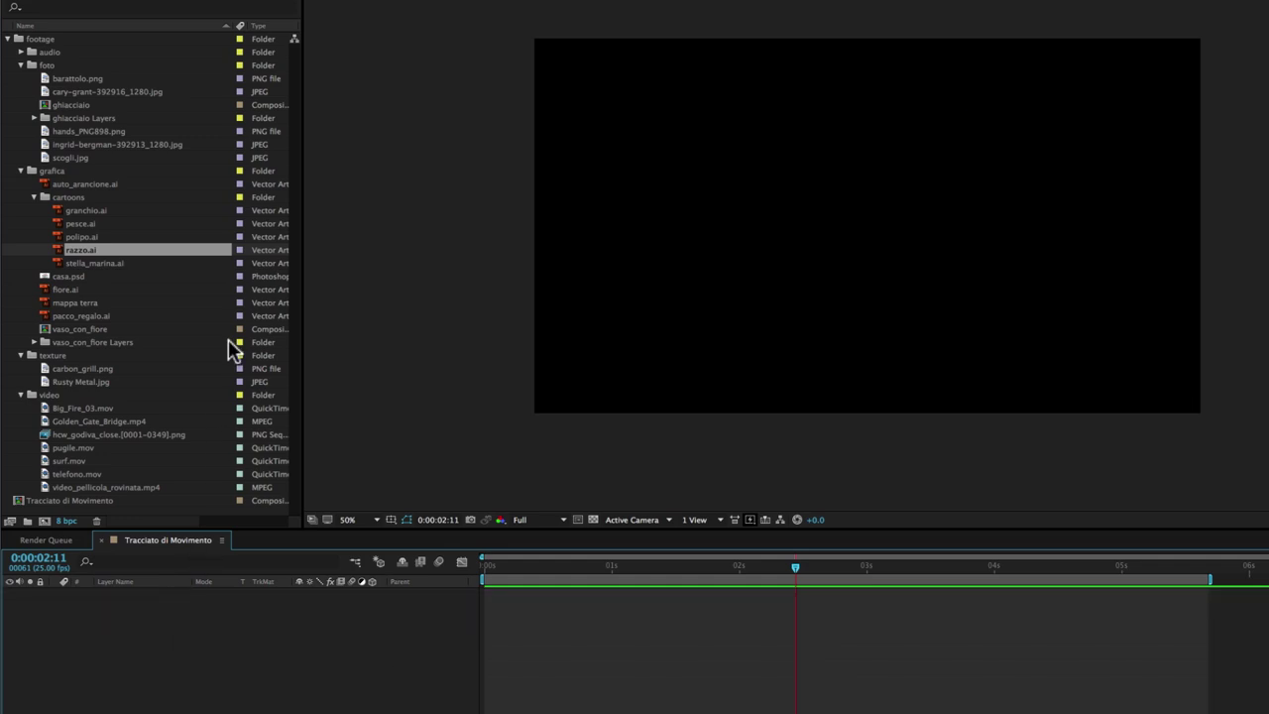
drag(70, 223, 836, 249)
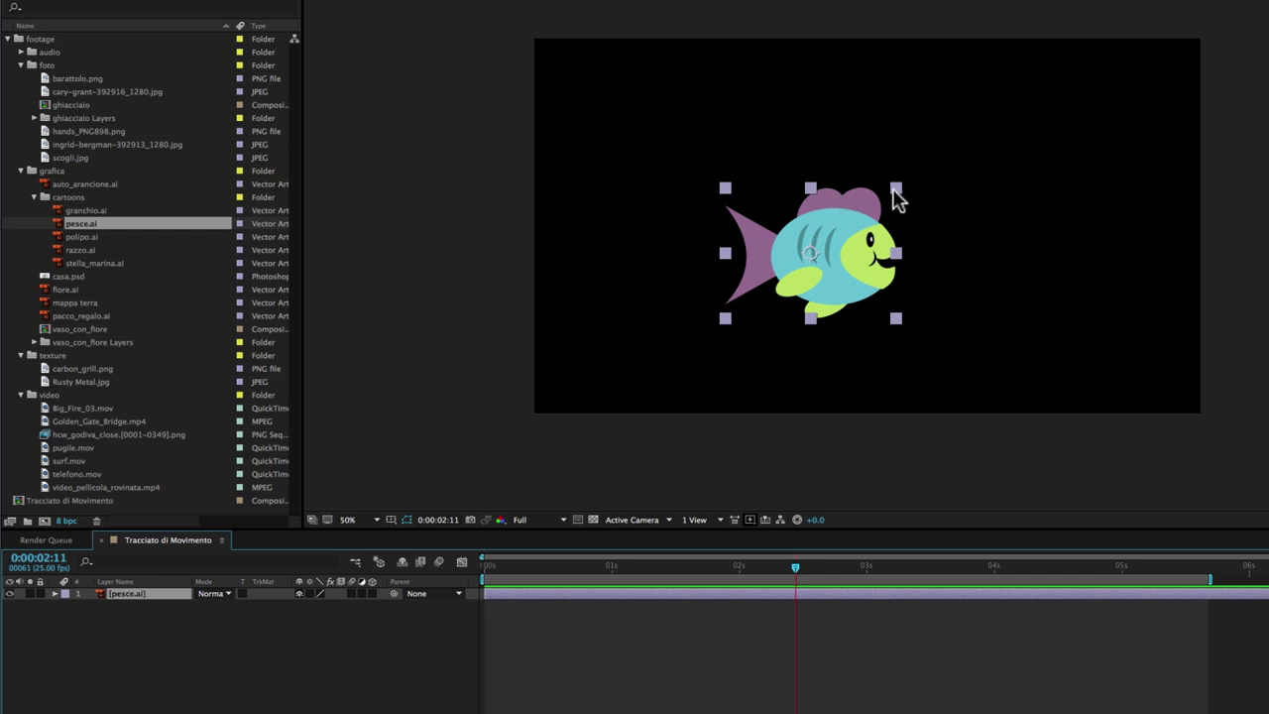
drag(896, 188, 876, 202)
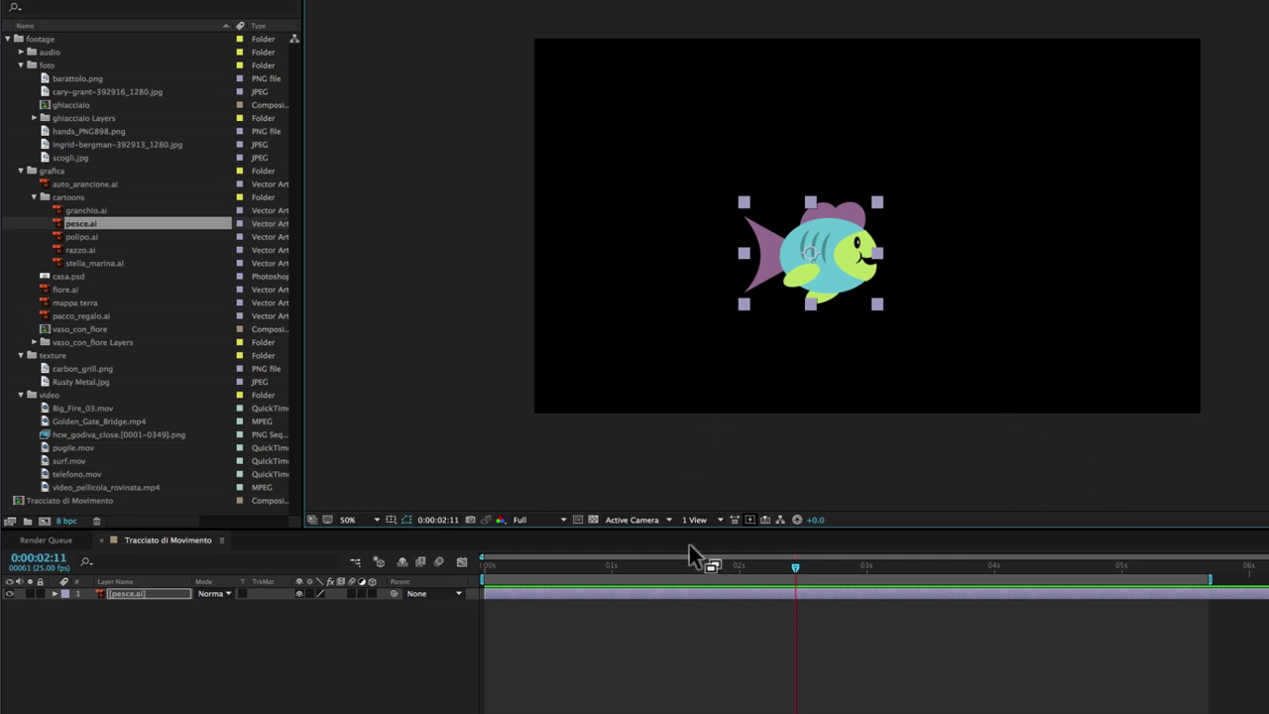
drag(662, 565, 479, 538)
mouse_move(823, 269)
mouse_down()
mouse_move(678, 459)
mouse_move(686, 488)
mouse_up()
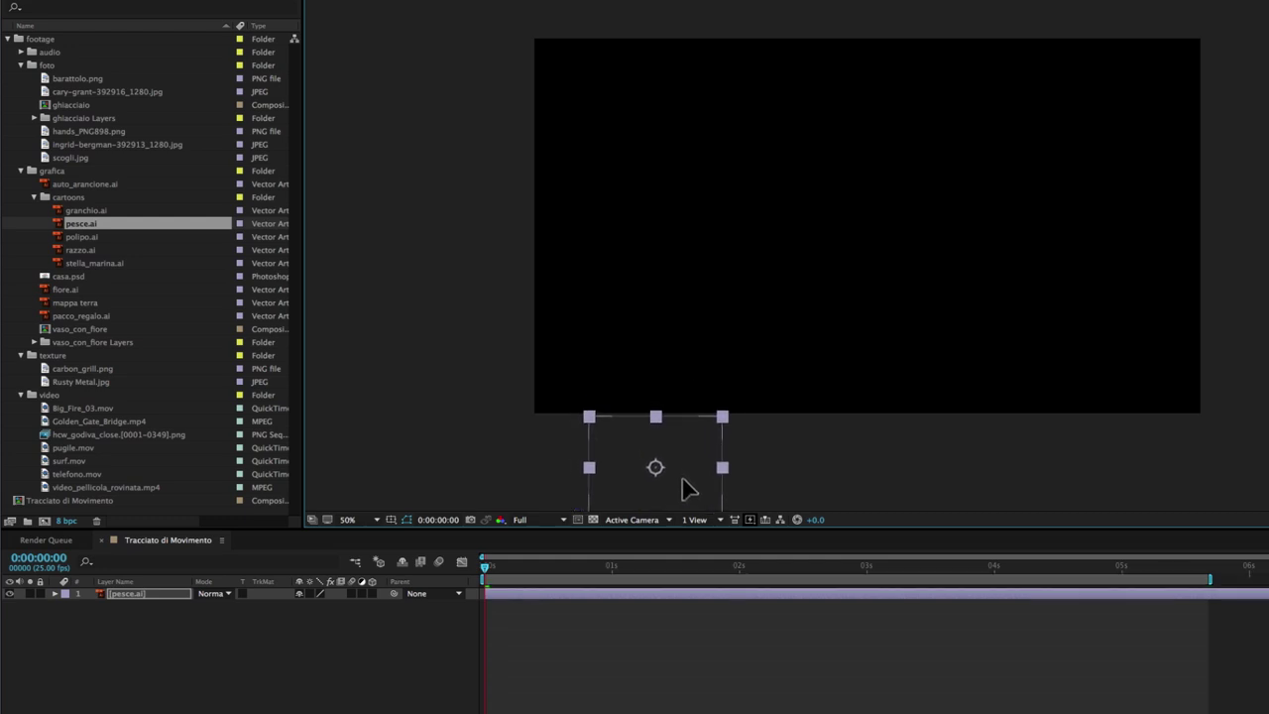
- Keyframe the fish's Position at 0 s and slide it right to 1426,1234 at 2 seconds
click(134, 595)
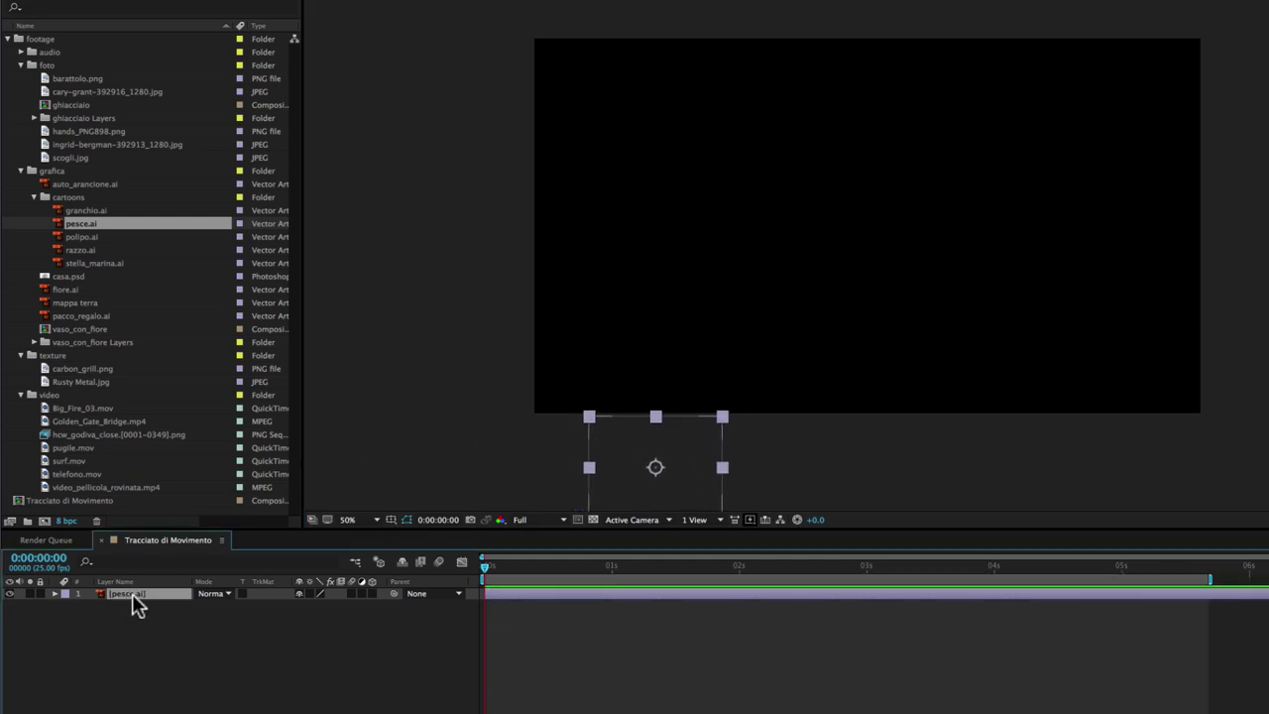
key(p)
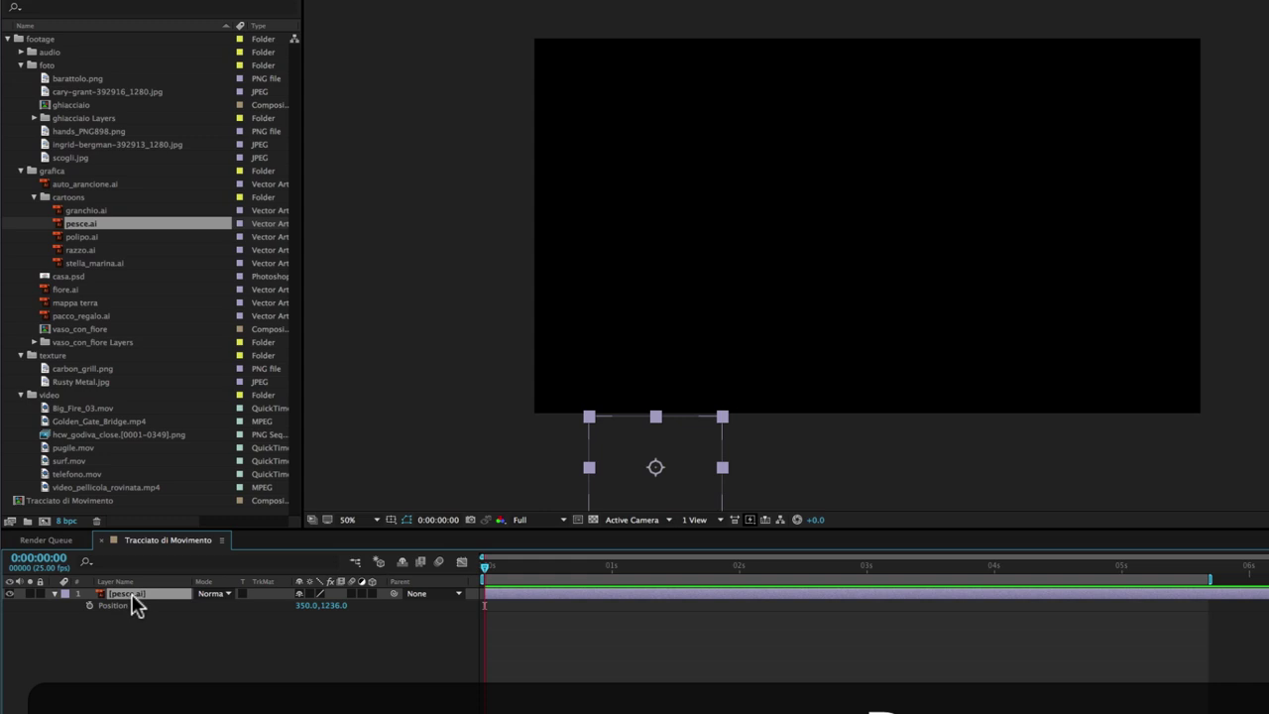
click(89, 604)
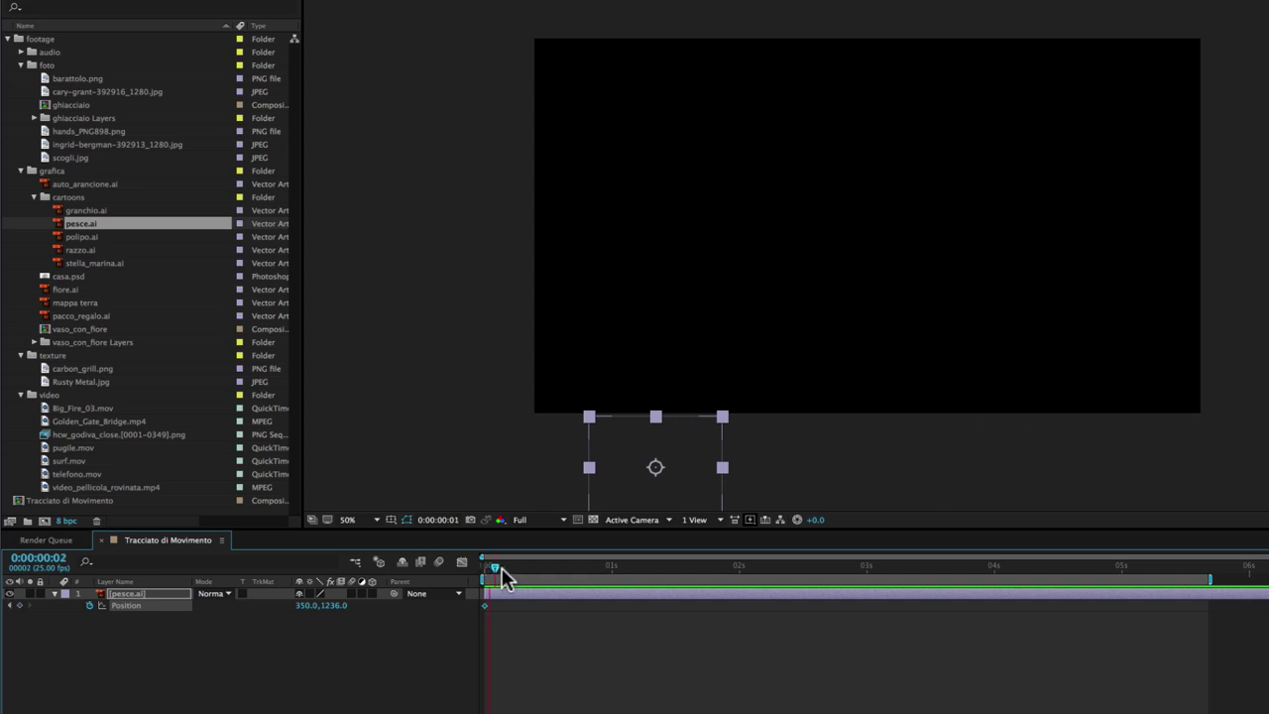
drag(662, 568, 723, 566)
mouse_move(654, 500)
mouse_down()
mouse_move(878, 474)
mouse_move(1027, 498)
mouse_up()
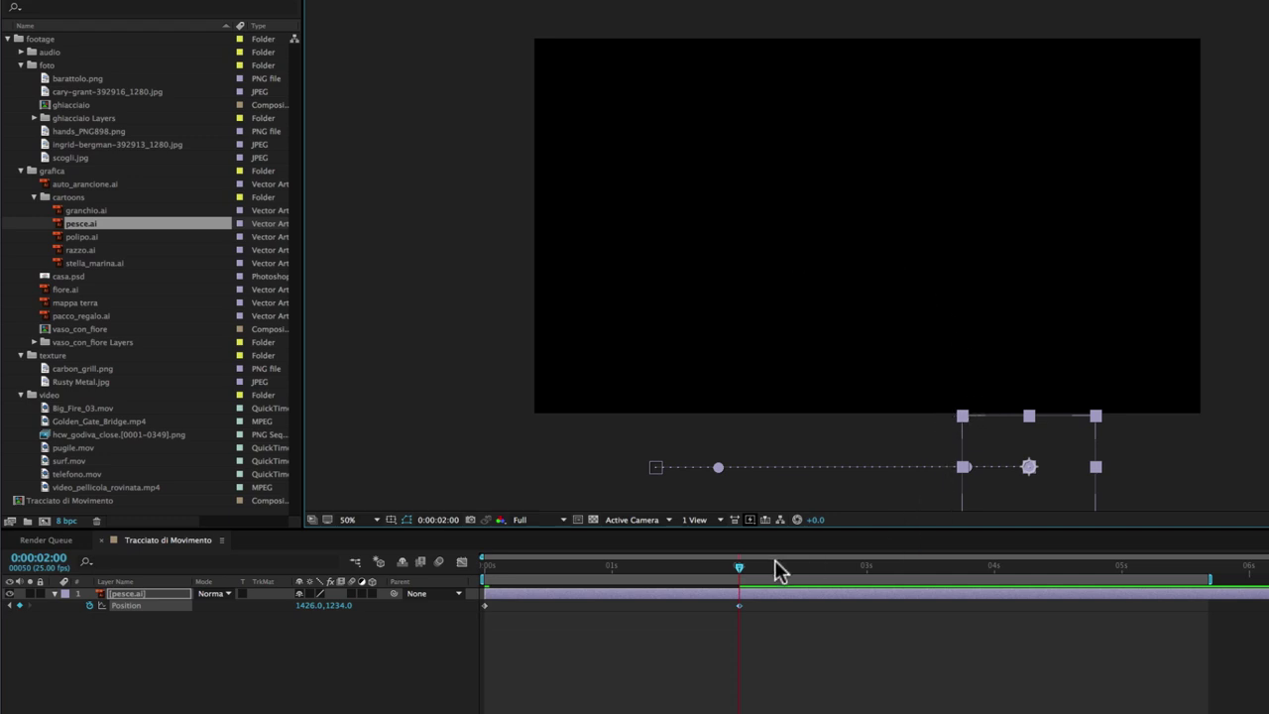
- Drag both keyframes' Bezier handles upward to curve the fish's path into an arch
drag(738, 566, 652, 563)
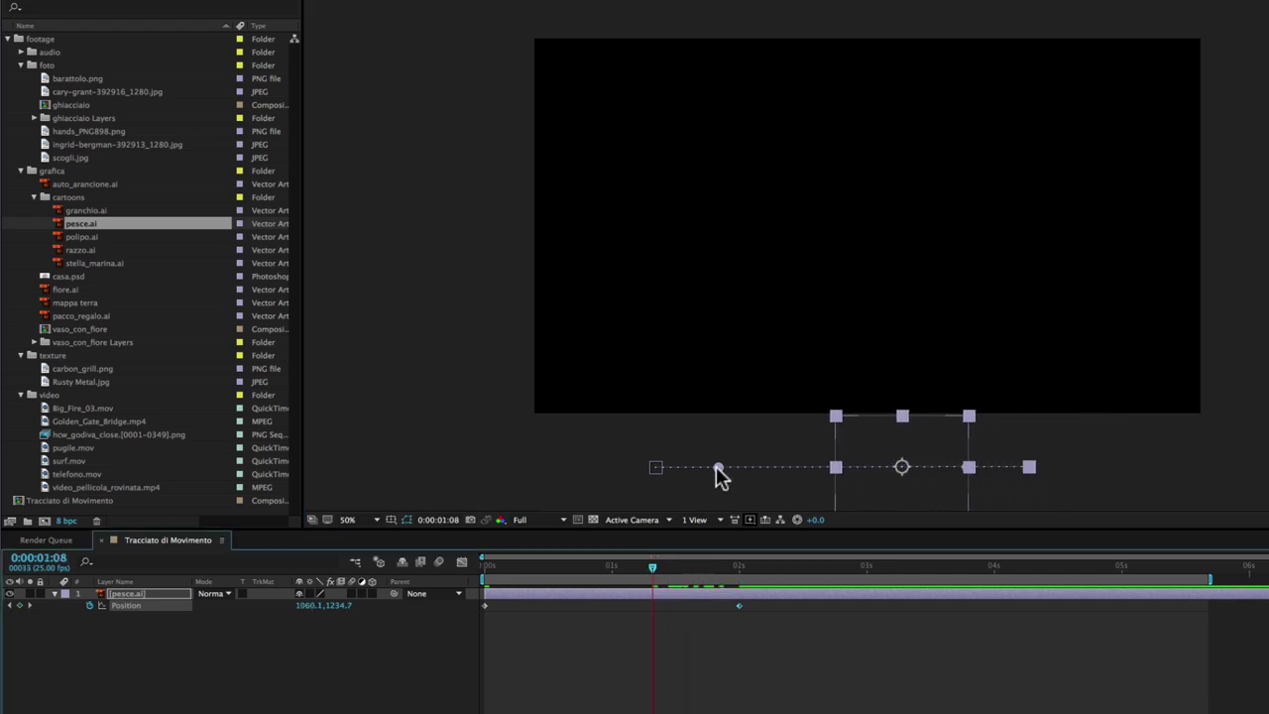
mouse_move(717, 466)
mouse_down()
mouse_move(763, 426)
mouse_move(766, 218)
mouse_up()
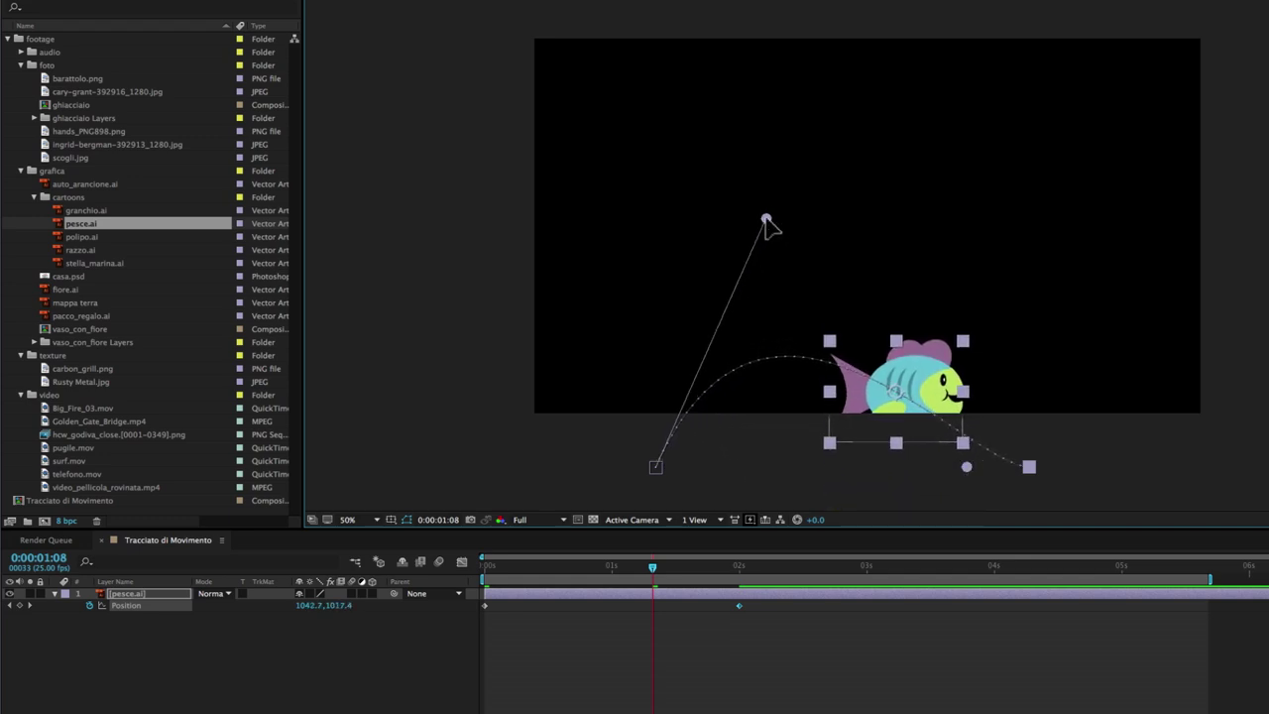
drag(767, 219, 791, 218)
drag(967, 467, 996, 299)
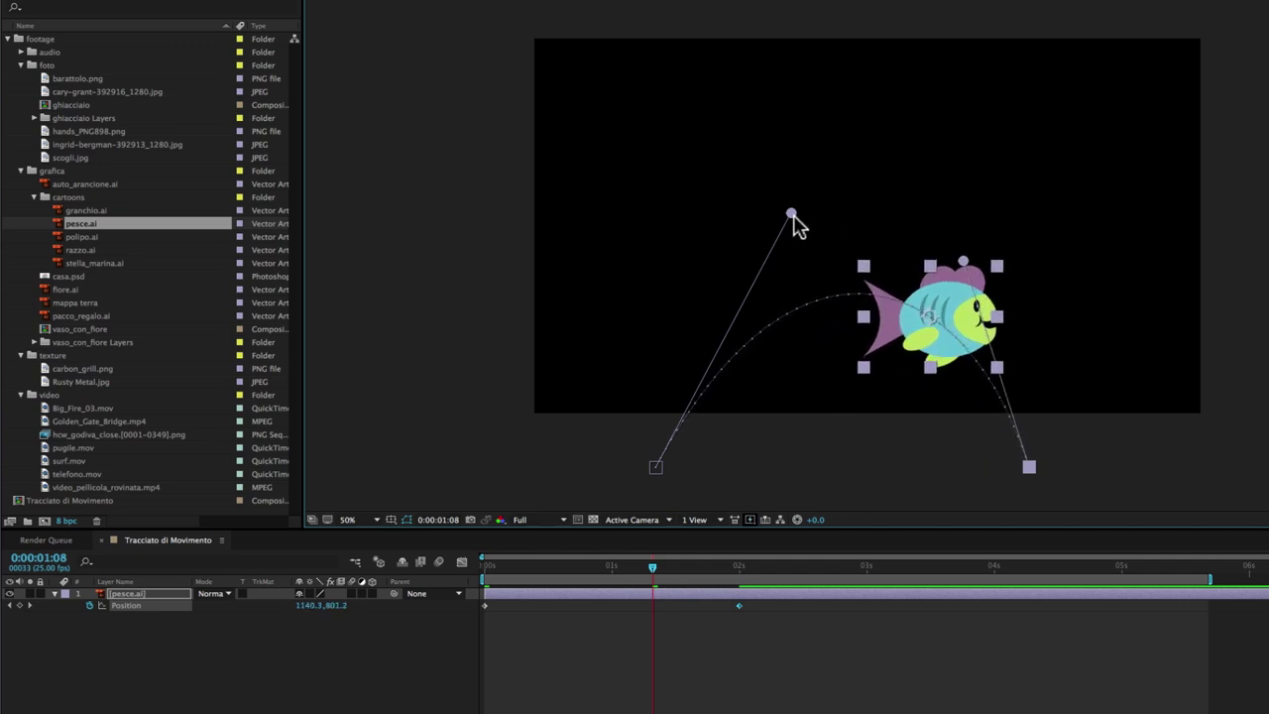
drag(774, 199, 756, 191)
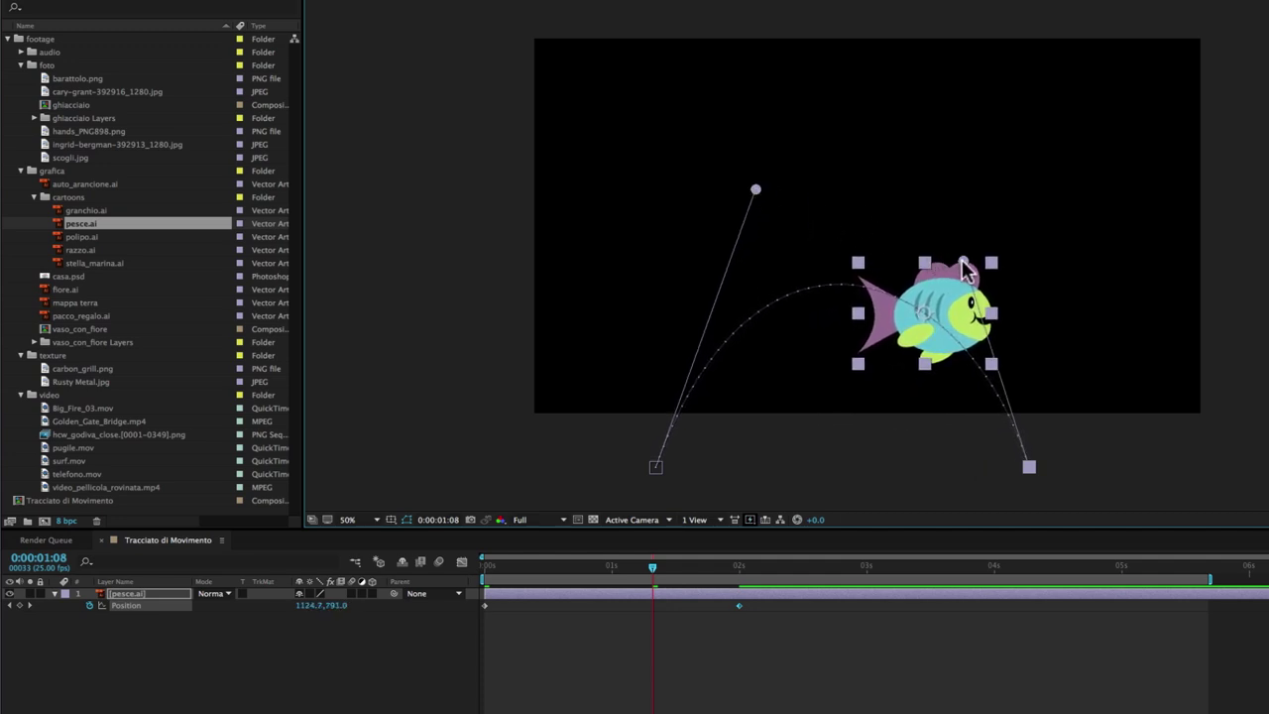
drag(962, 262, 966, 222)
- Lower the path's start point, preview the jump, and pull both sides of the arc higher
drag(653, 573, 479, 587)
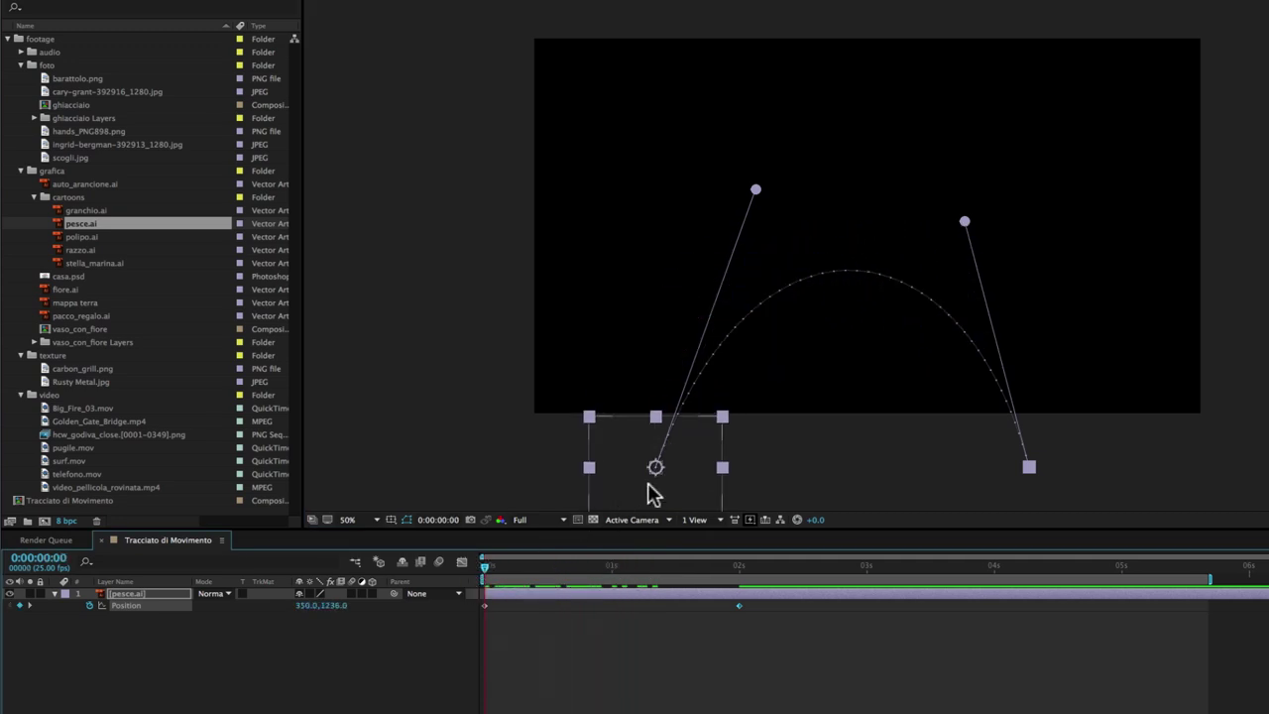
drag(655, 469, 647, 482)
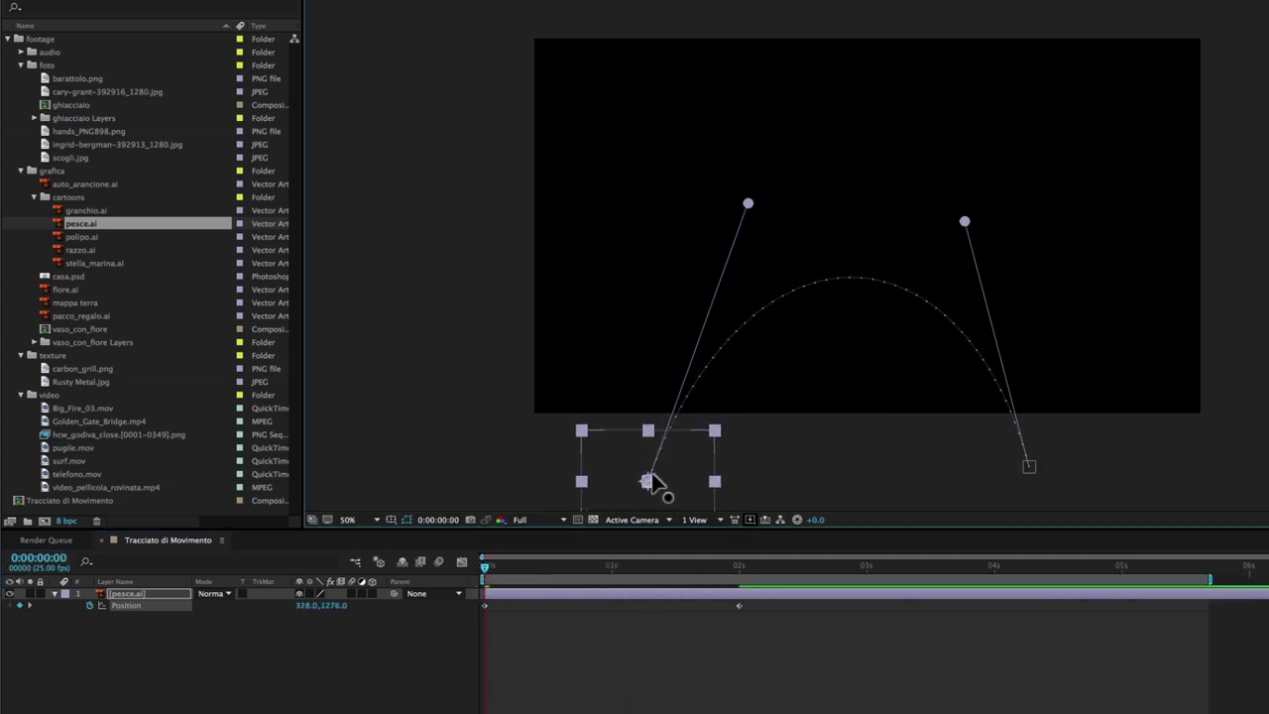
drag(637, 575, 814, 573)
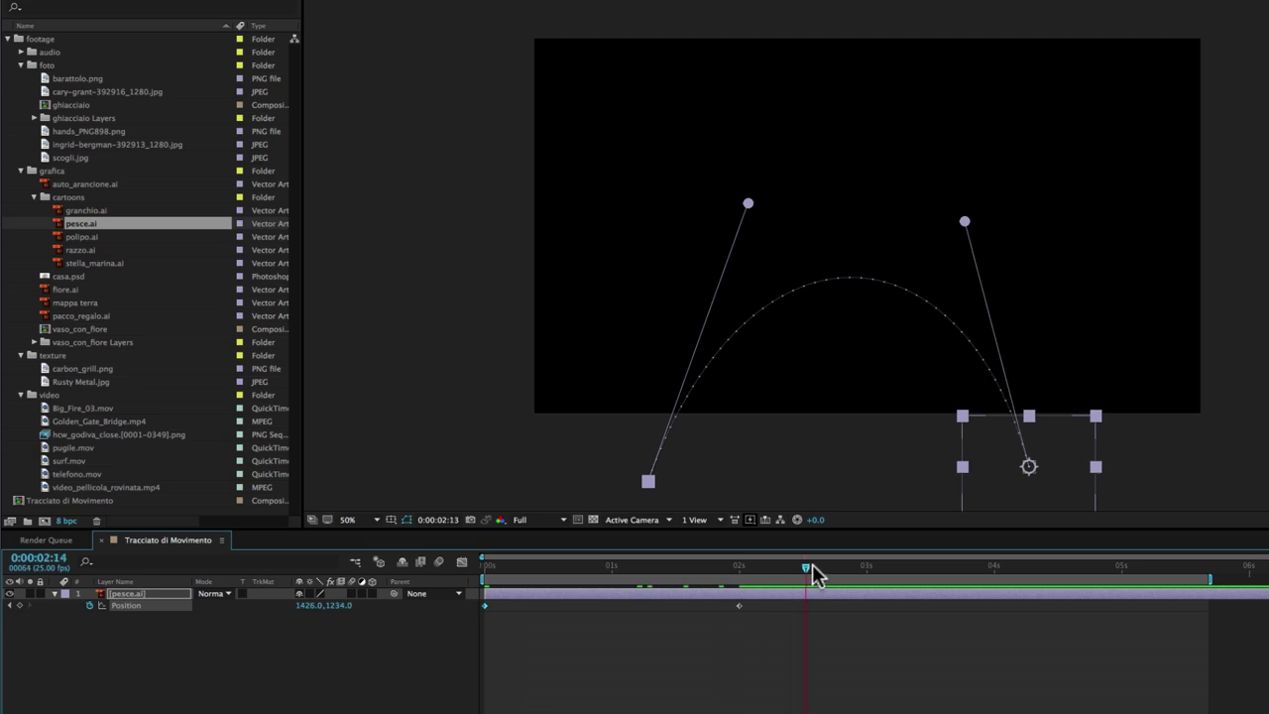
key(space)
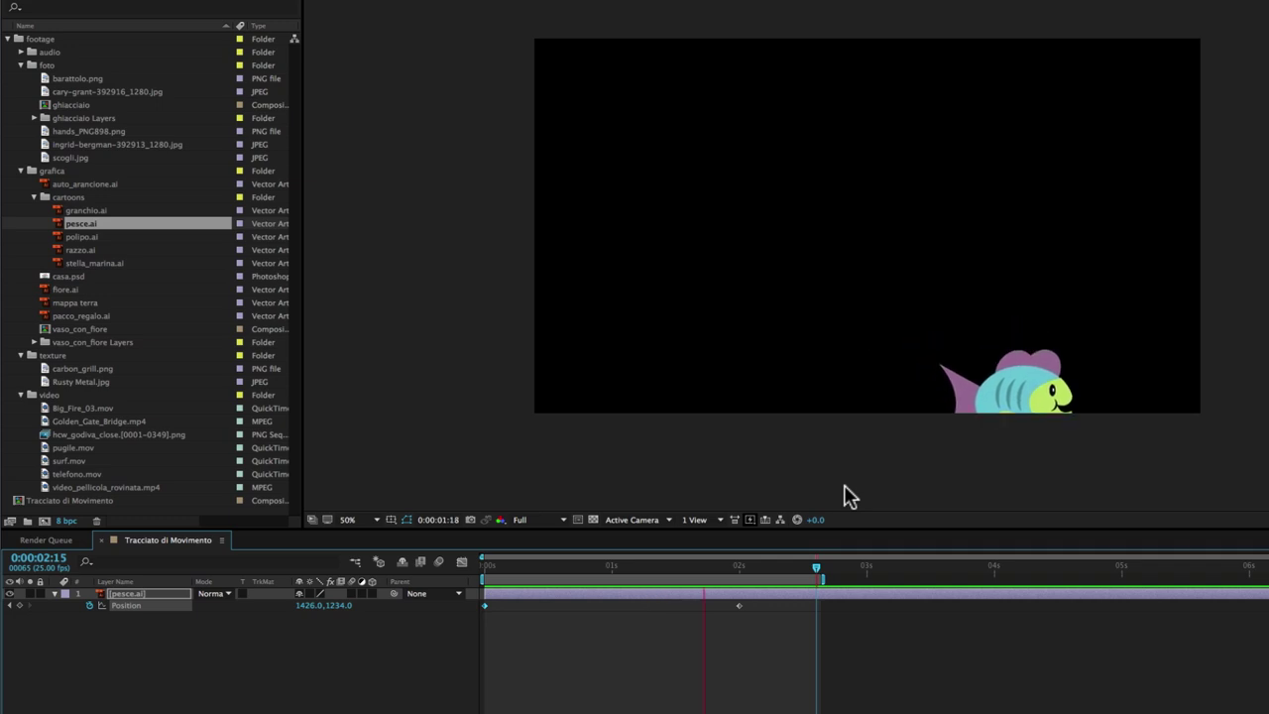
drag(781, 565, 645, 578)
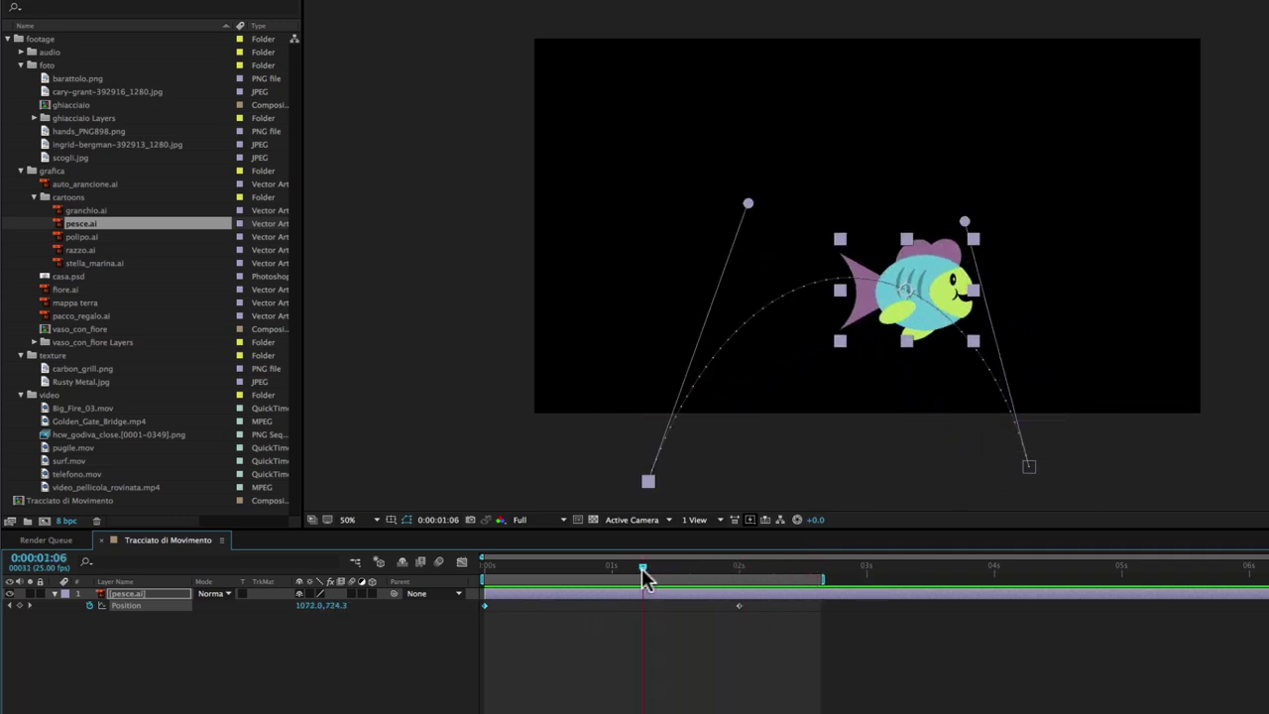
drag(747, 203, 730, 170)
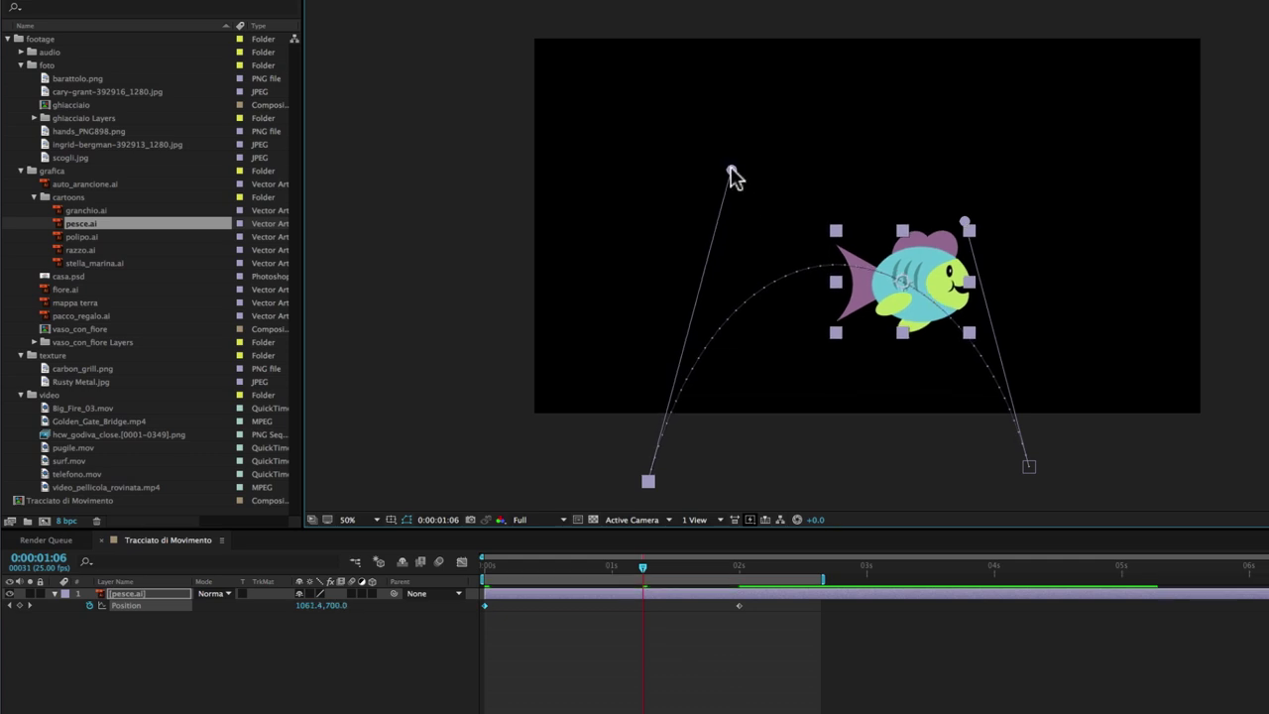
drag(966, 226, 966, 197)
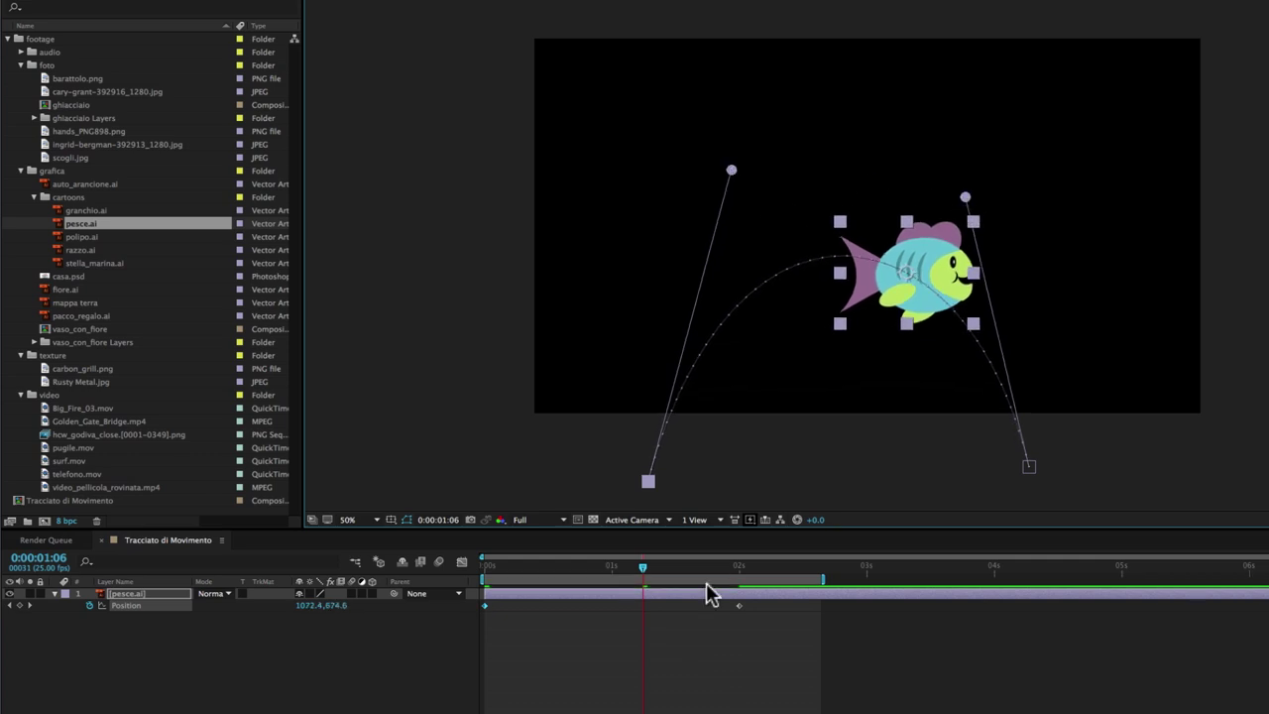
mouse_move(643, 567)
mouse_down()
mouse_move(750, 593)
mouse_move(617, 592)
mouse_up()
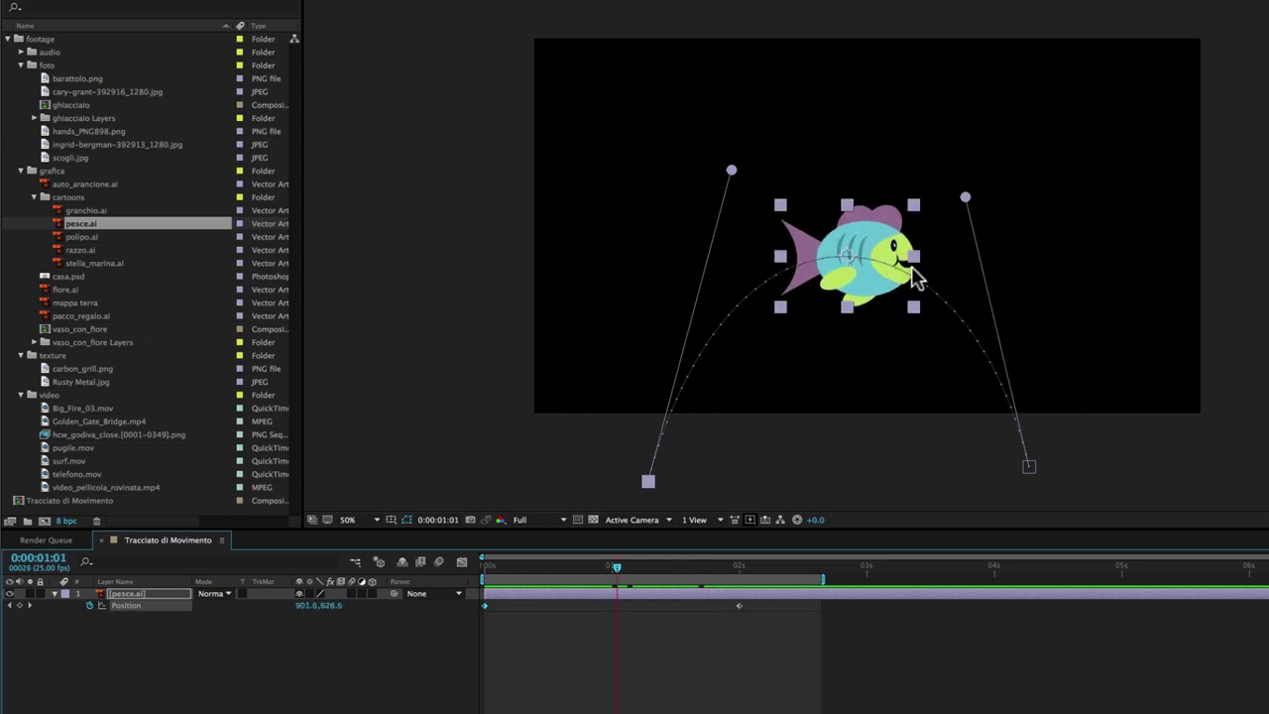
- Set the fish layer's Auto-Orient to Orient Along Path so it tilts with its arc
click(616, 595)
click(271, 8)
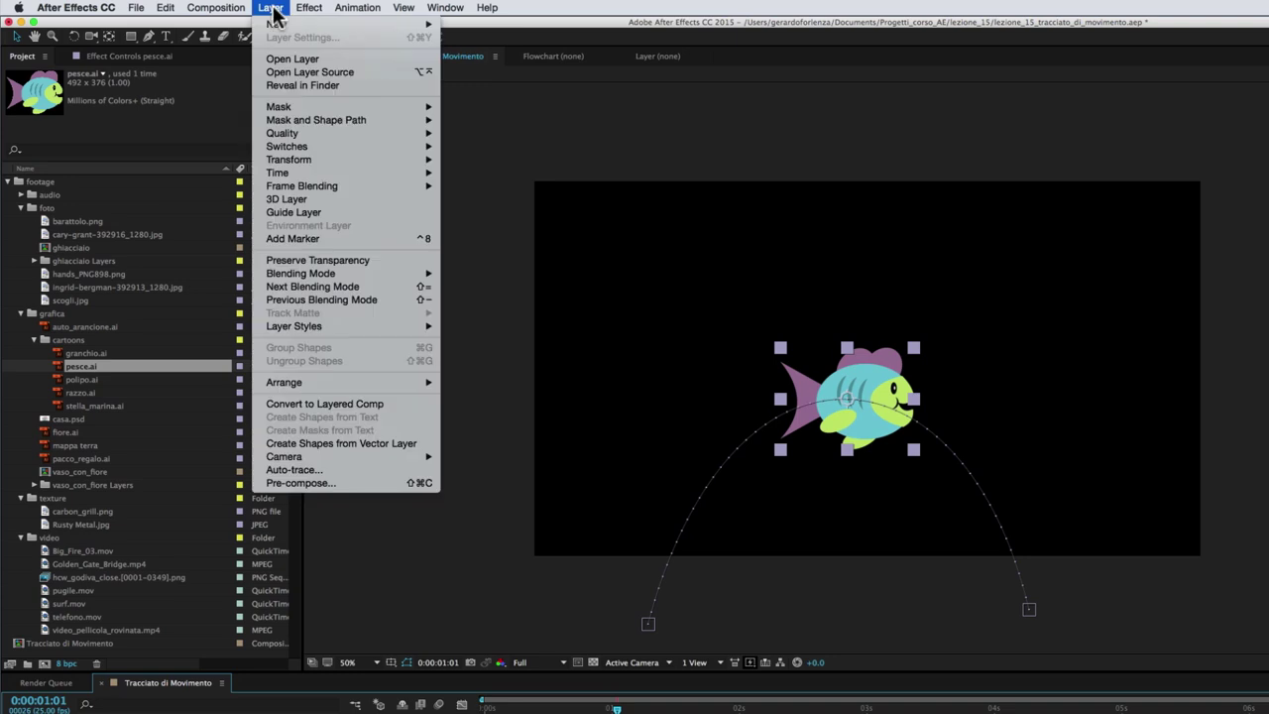
mouse_move(297, 160)
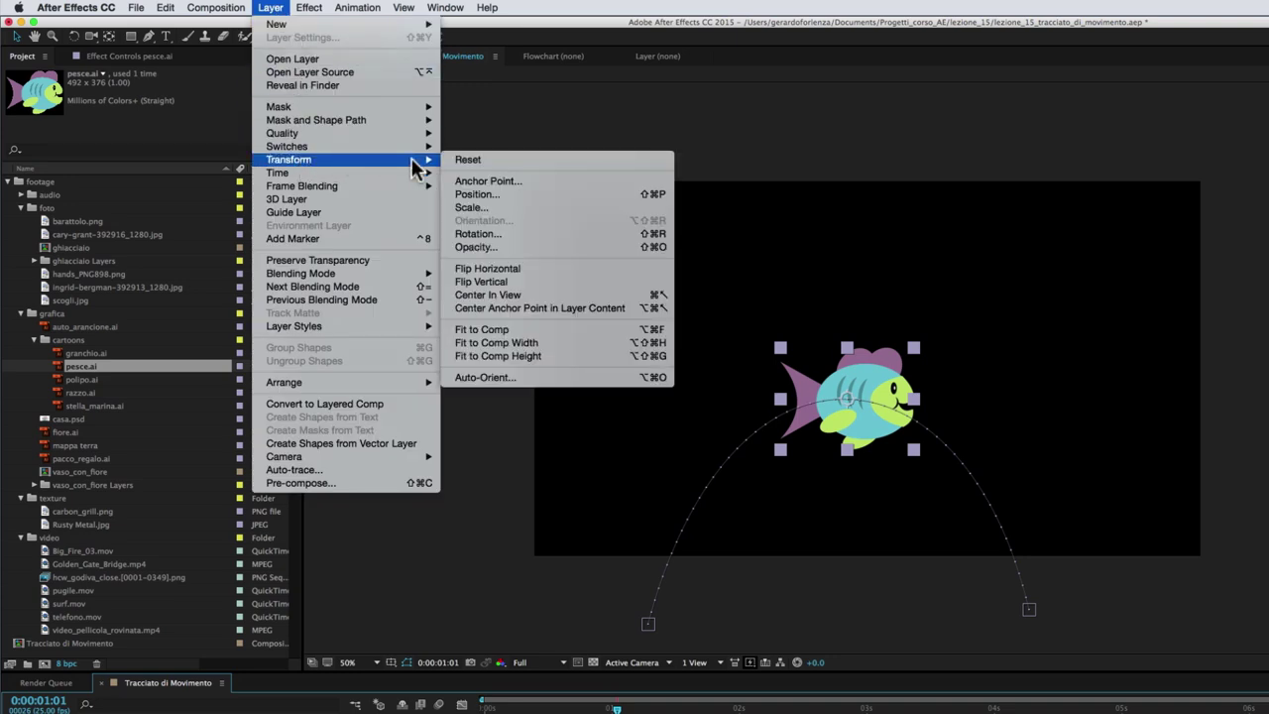
click(485, 376)
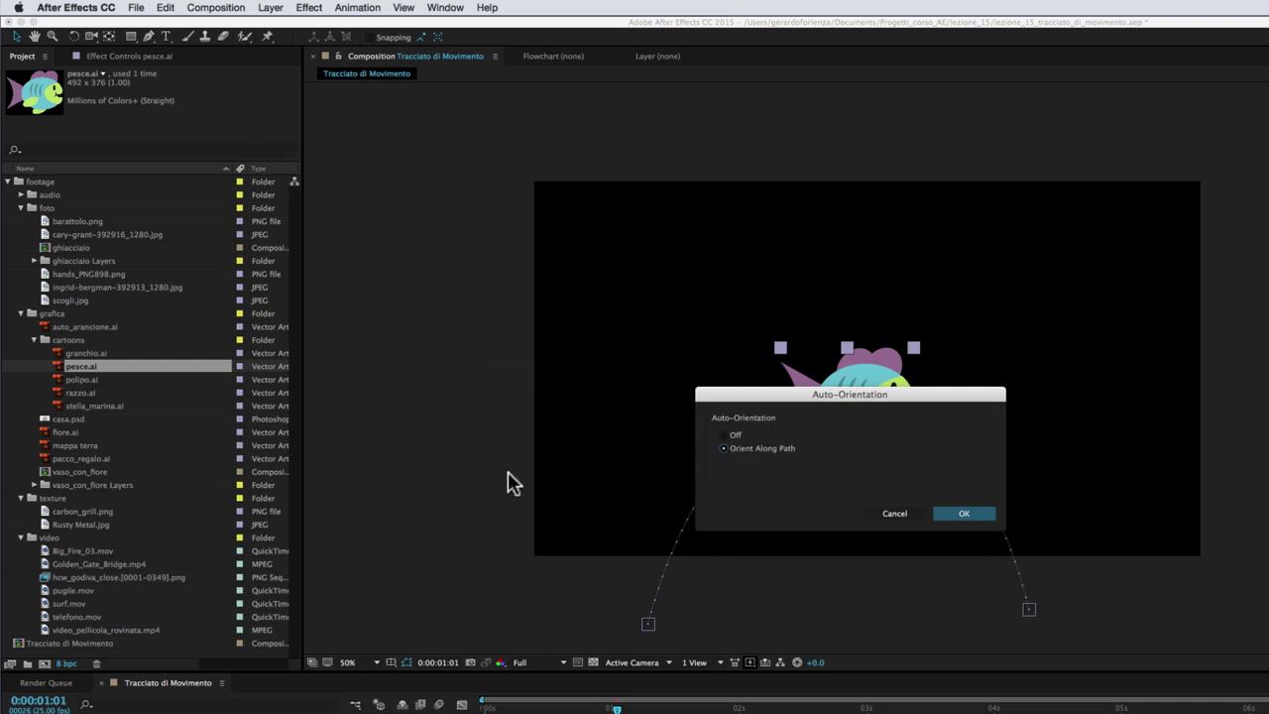
click(964, 514)
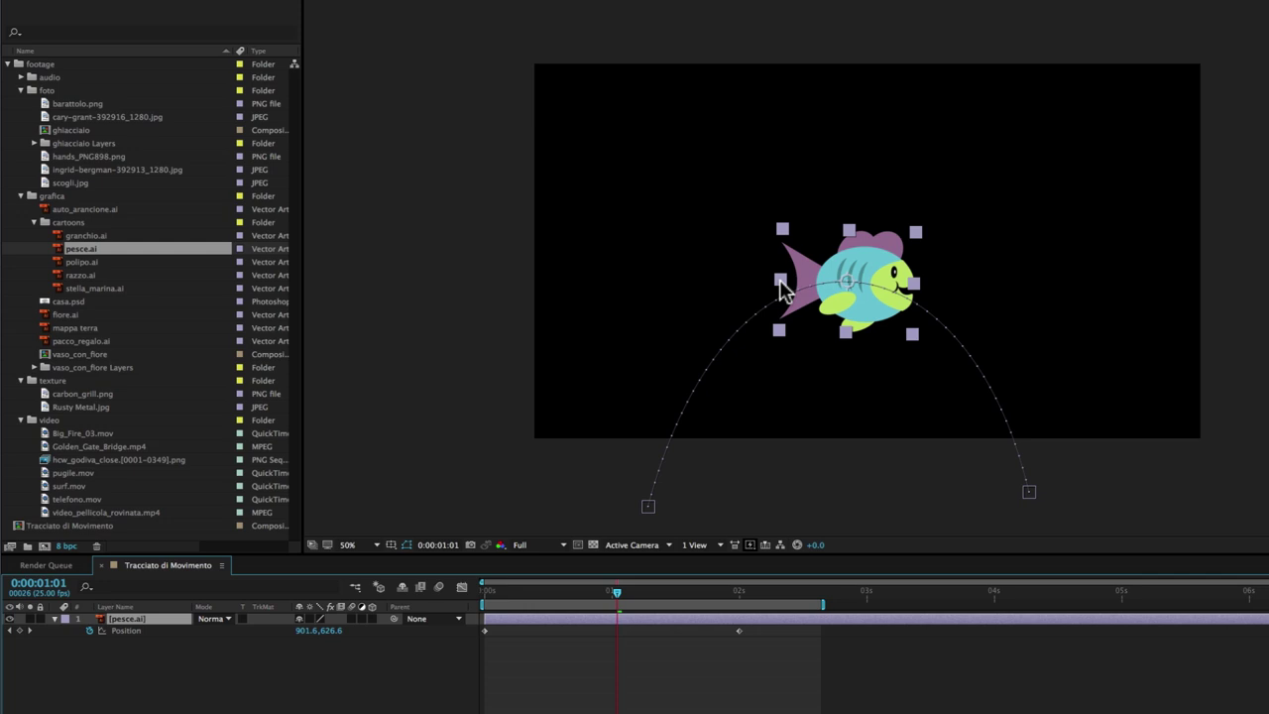
drag(615, 599, 472, 604)
key(space)
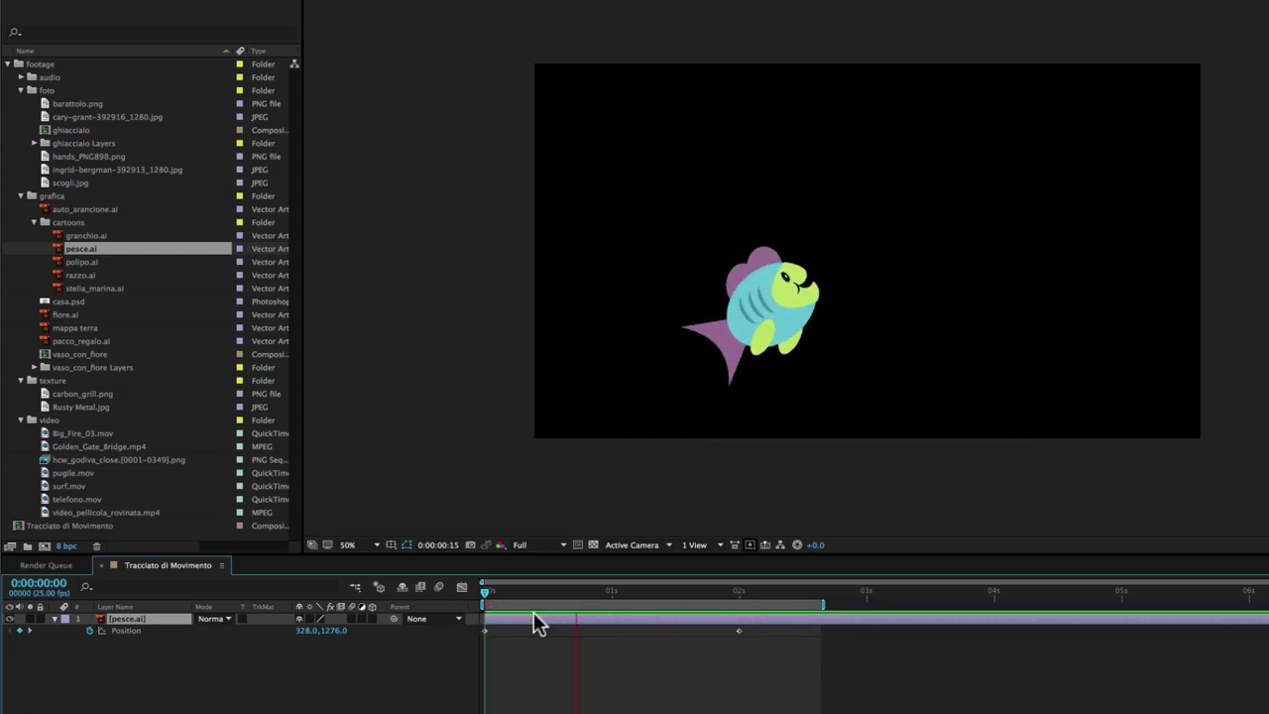
click(617, 593)
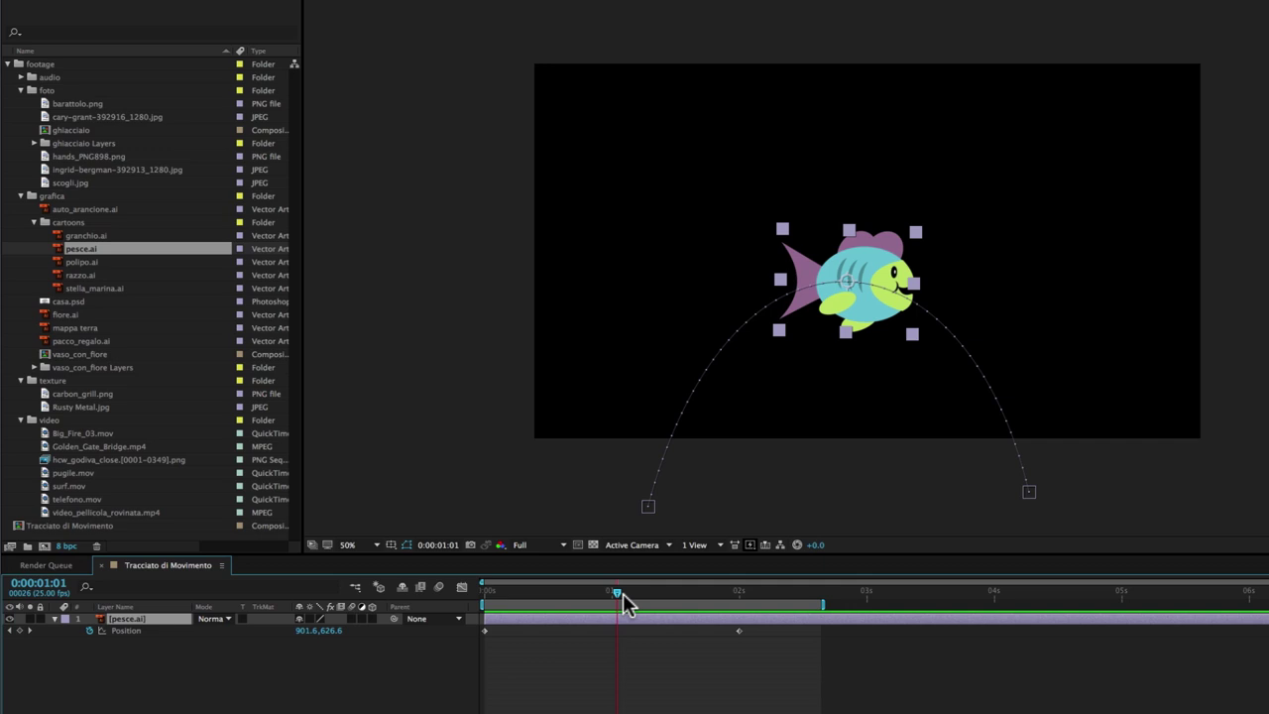